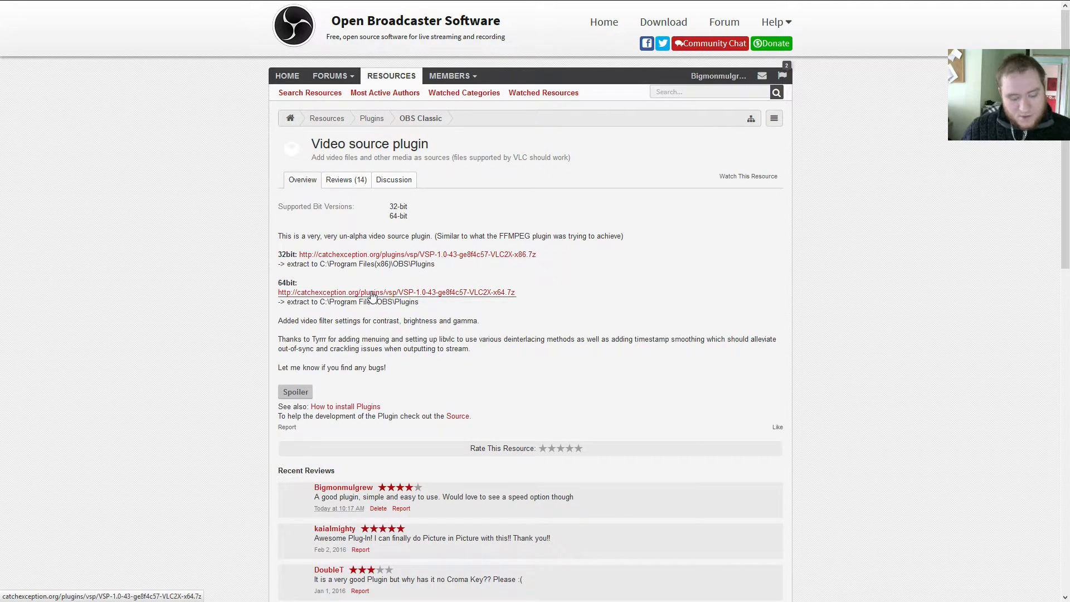
Open the OBS instant Replay folder inside Downloads in File Explorer.
key(super)
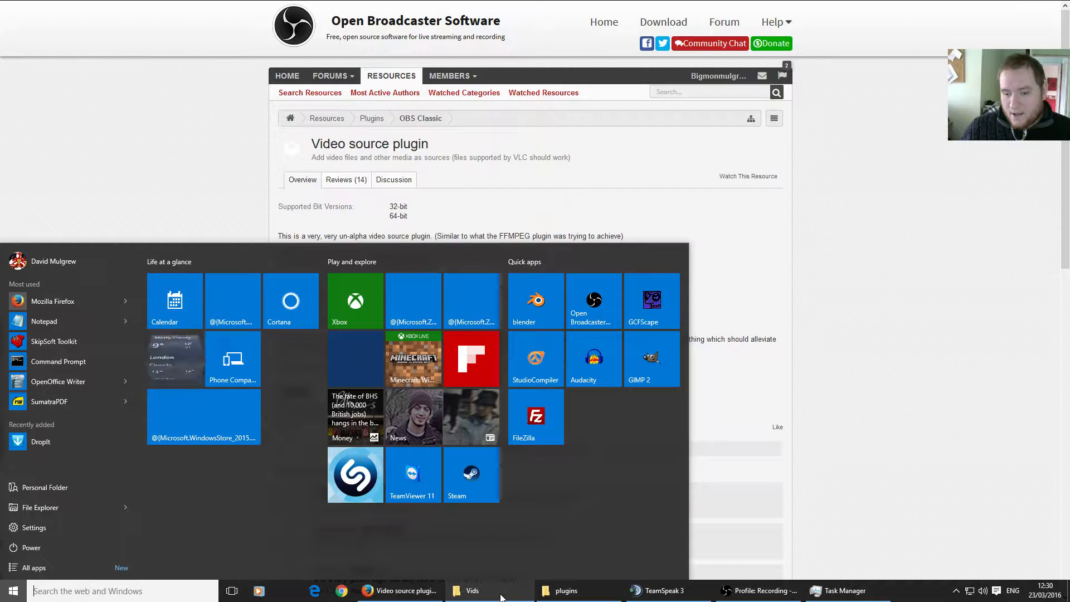
click(565, 595)
click(494, 595)
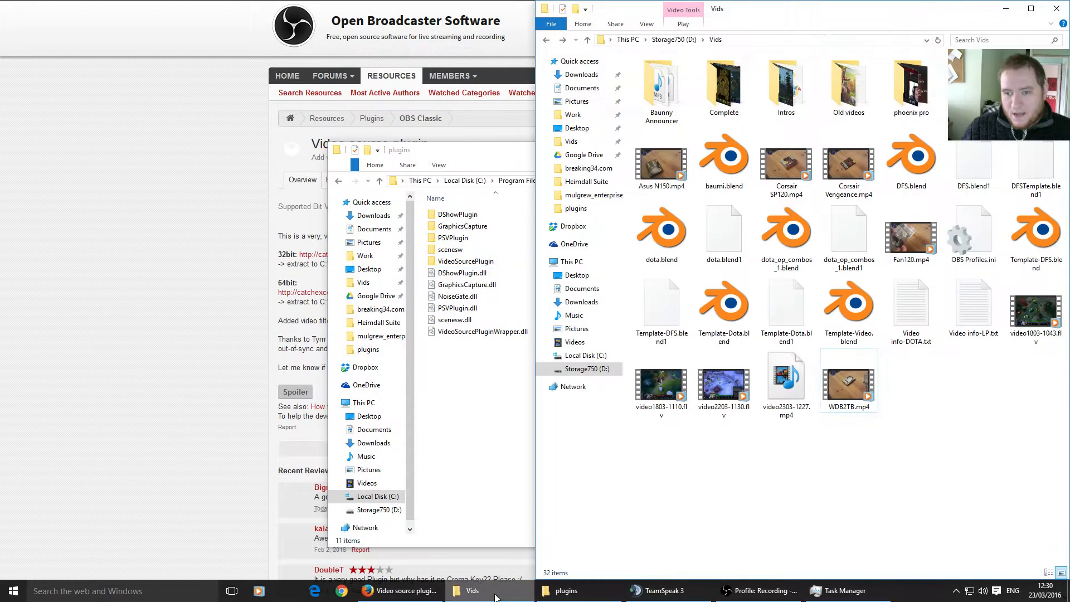
click(564, 590)
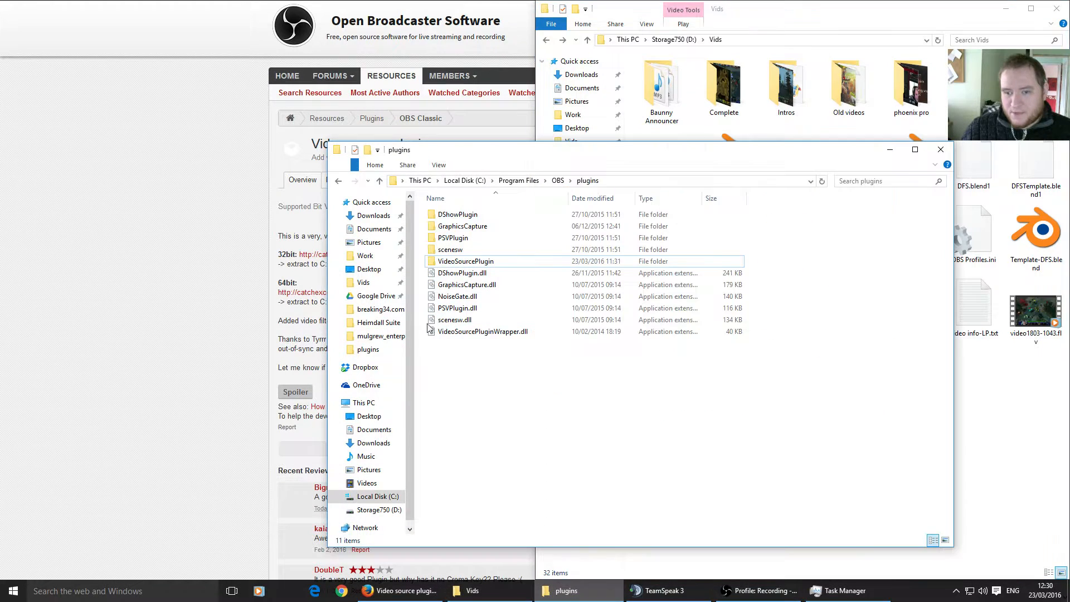
click(372, 216)
double_click(454, 237)
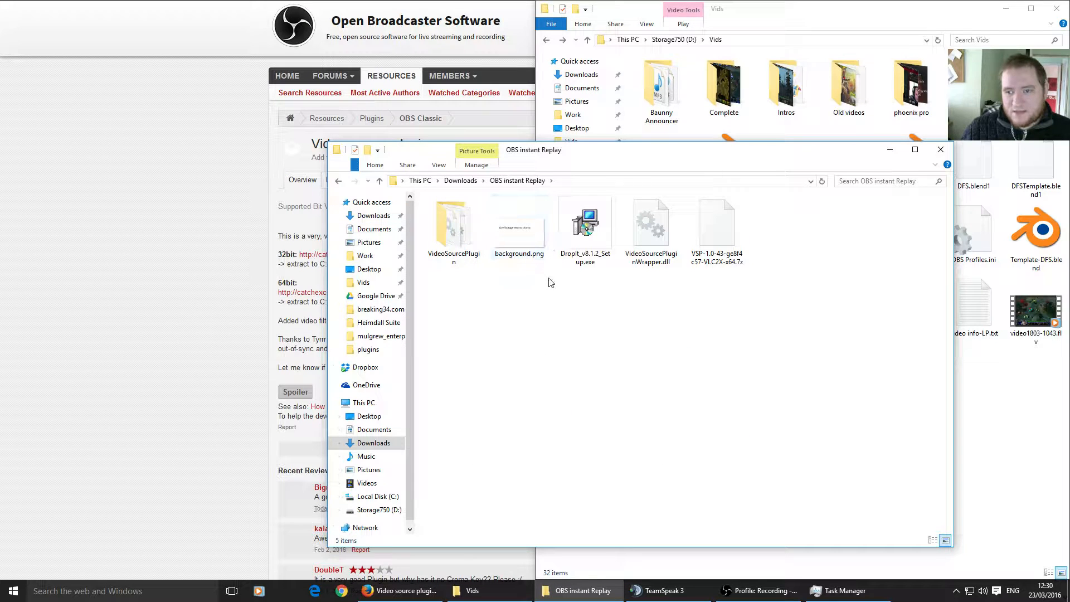
Show the OBS instant Replay folder as a detailed list and widen the Name column to fit the full file names.
click(932, 540)
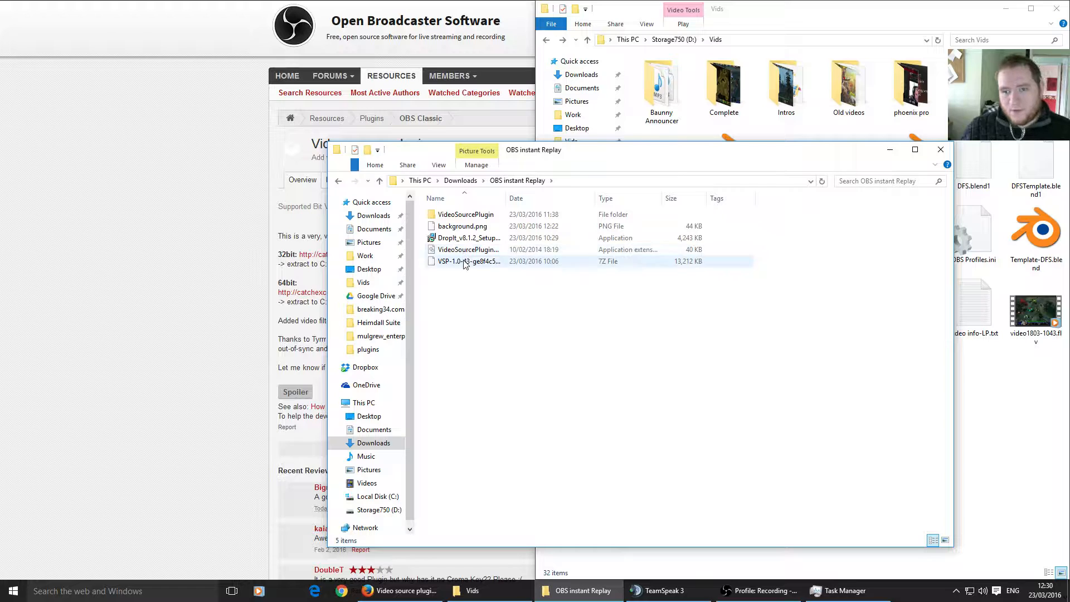
drag(506, 199, 623, 198)
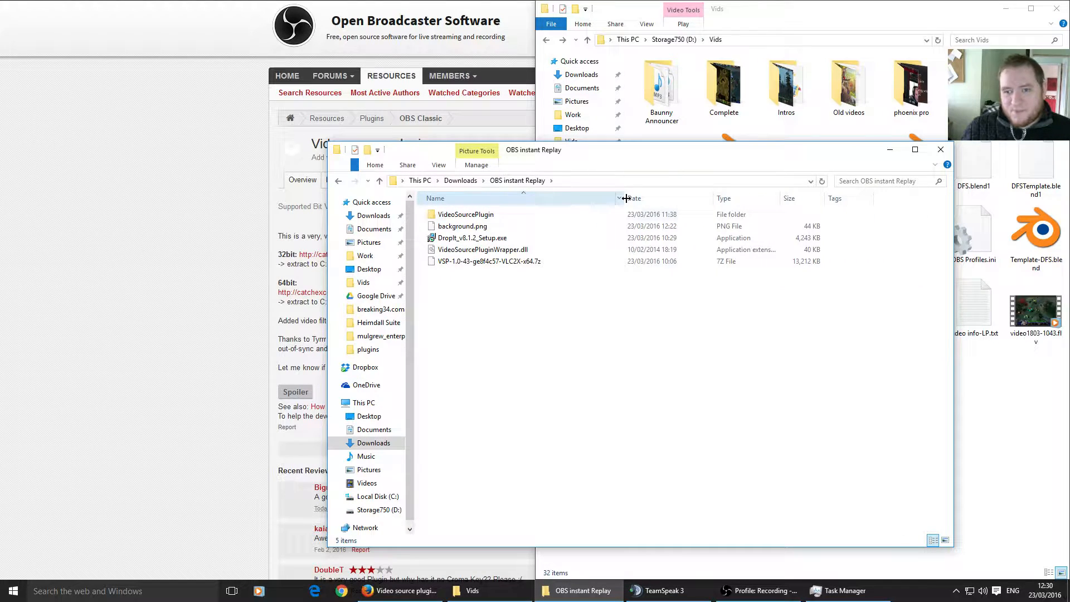
click(492, 253)
ctrl+click(471, 217)
click(489, 322)
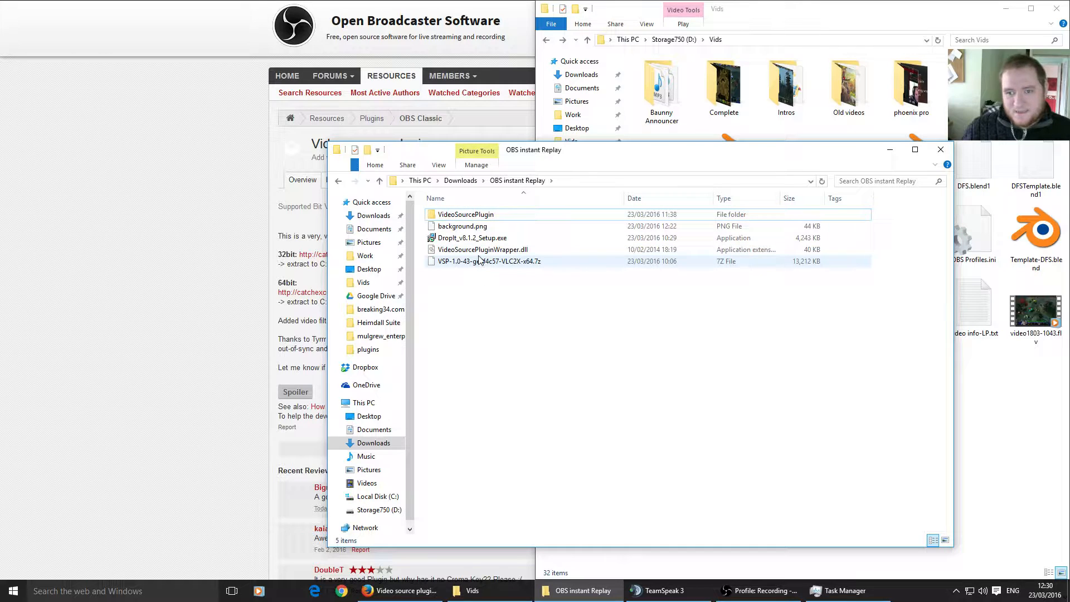
Examine the 7-Zip extraction options for VSP-1.0-43-ge8f4c57-VLC2X-x64.7z without extracting it.
right_click(446, 259)
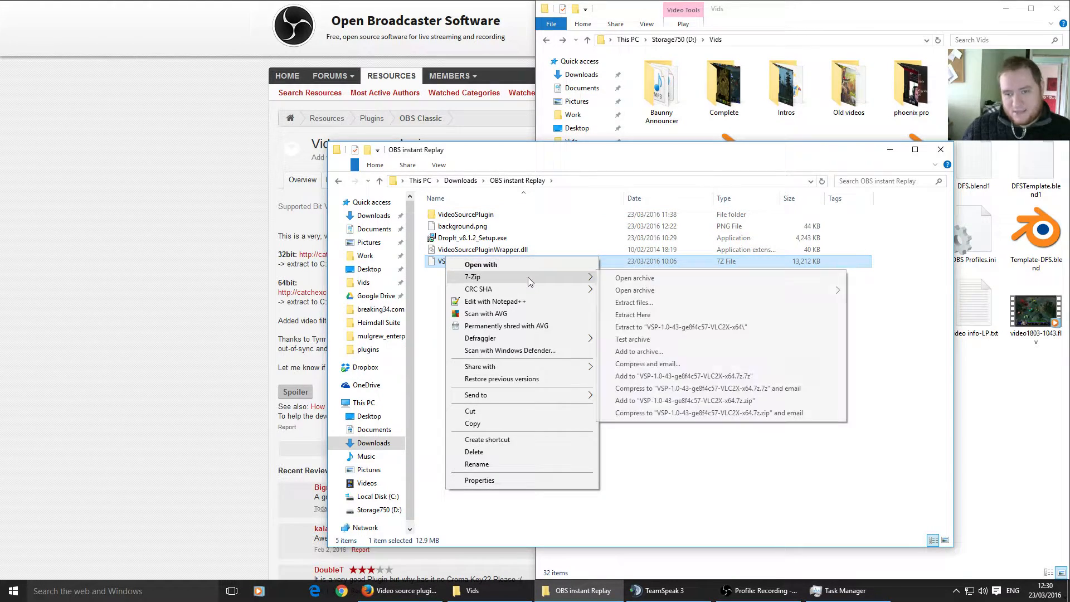
mouse_move(528, 276)
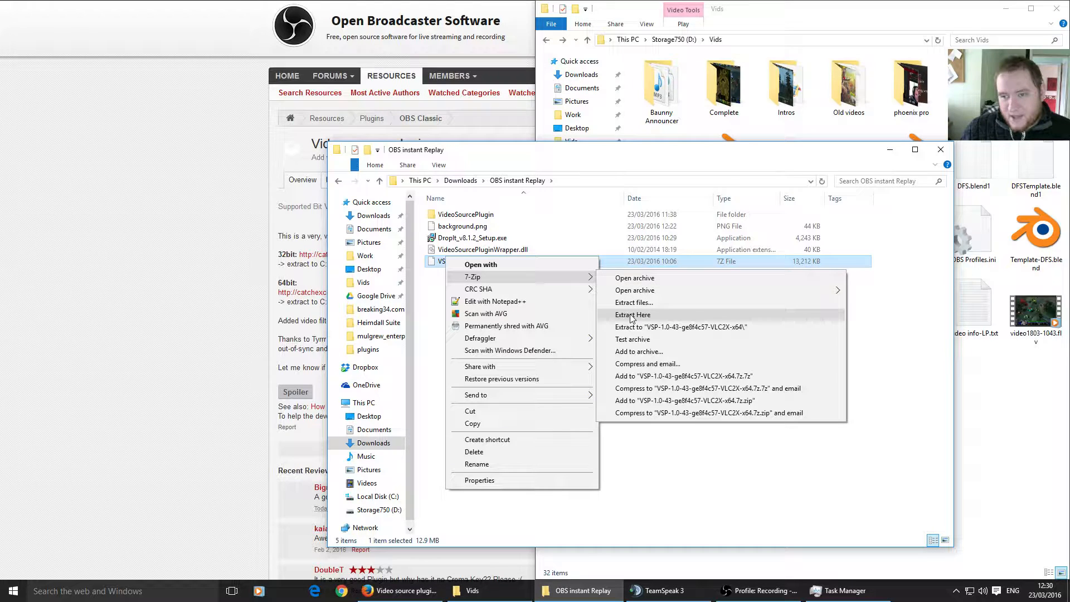
click(737, 484)
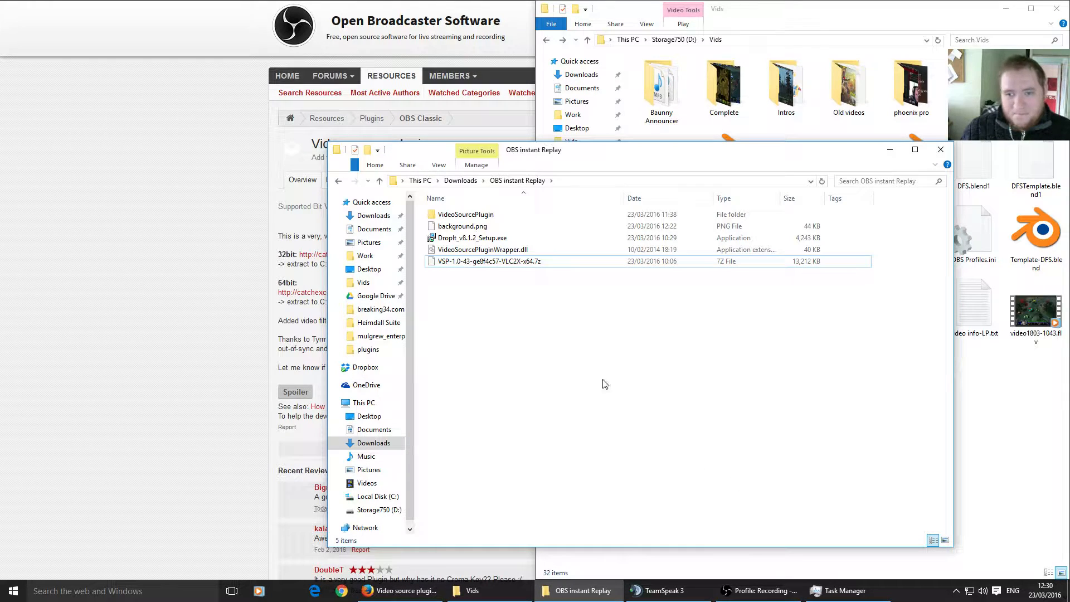
Select the VideoSourcePlugin folder and VideoSourcePluginWrapper.dll and look at their cut and copy options.
click(472, 250)
ctrl+click(468, 216)
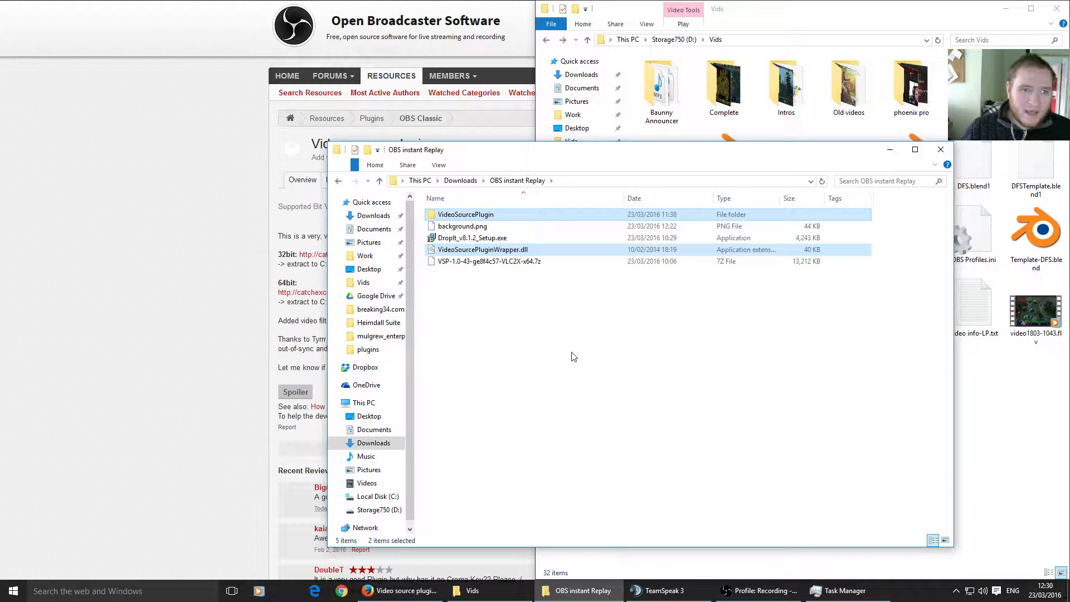
right_click(455, 215)
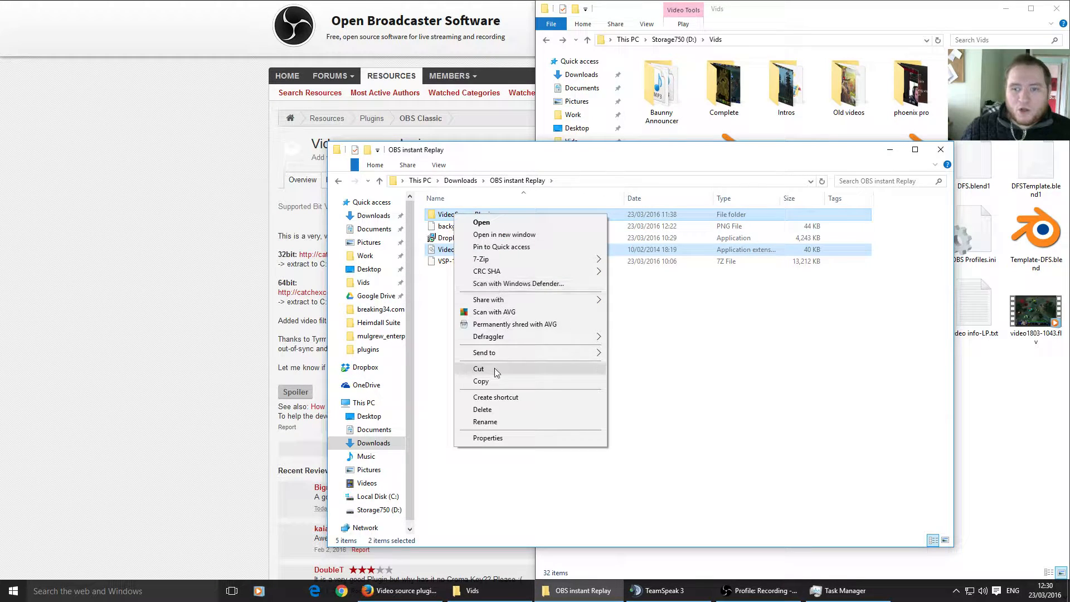
click(427, 404)
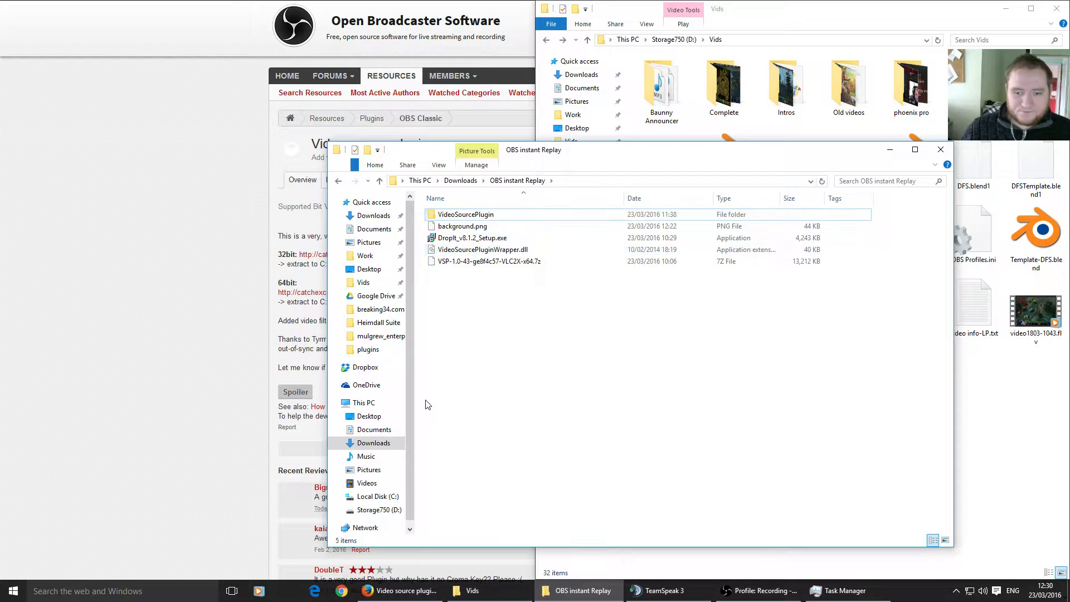
Browse to C:\Program Files\OBS\plugins and look at the folder's paste options.
click(389, 496)
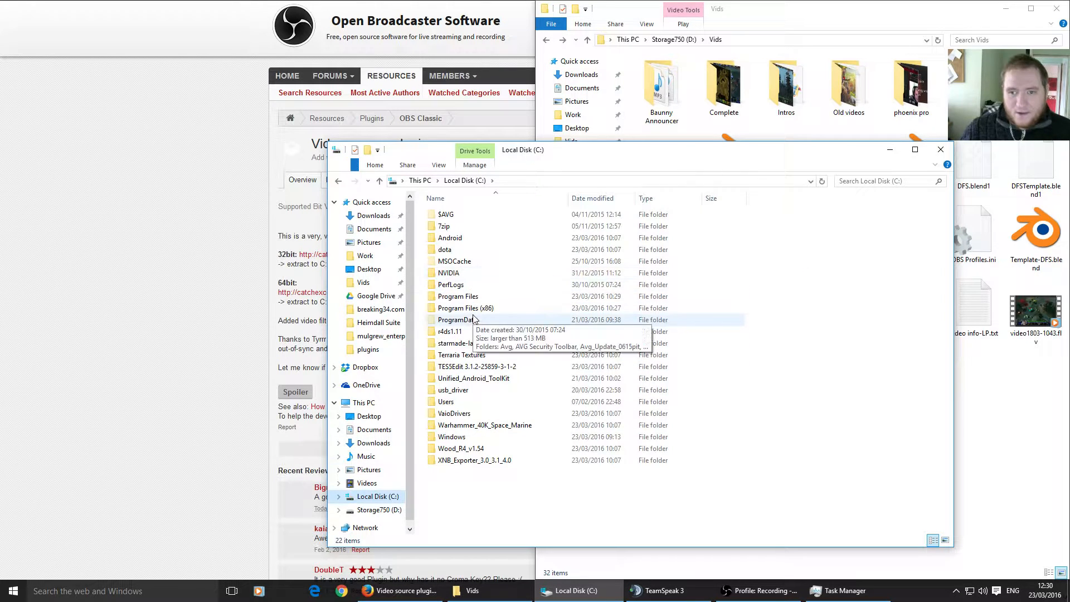
double_click(460, 296)
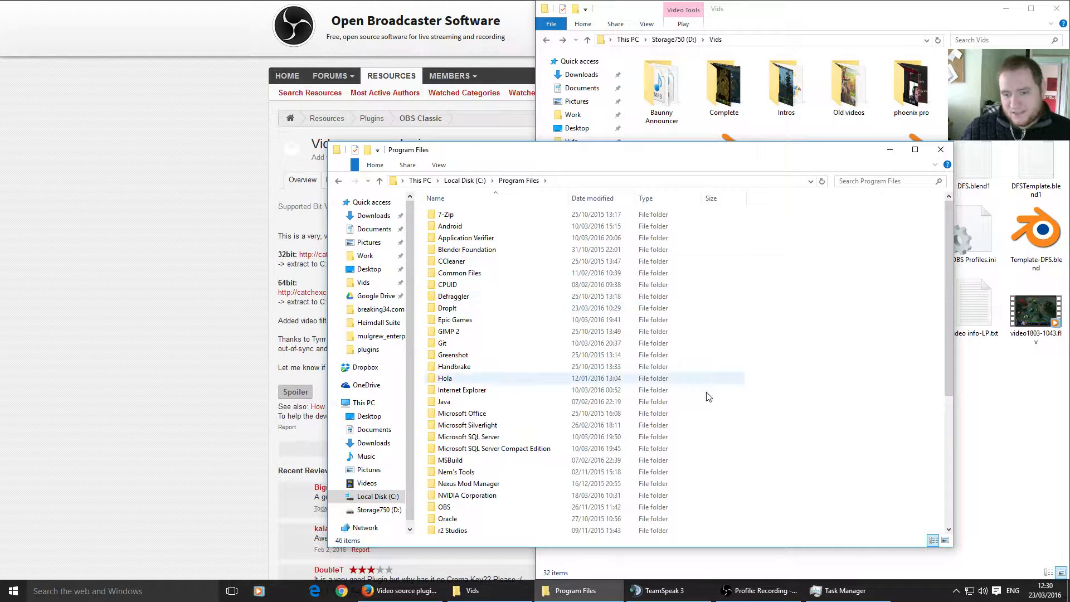
double_click(444, 506)
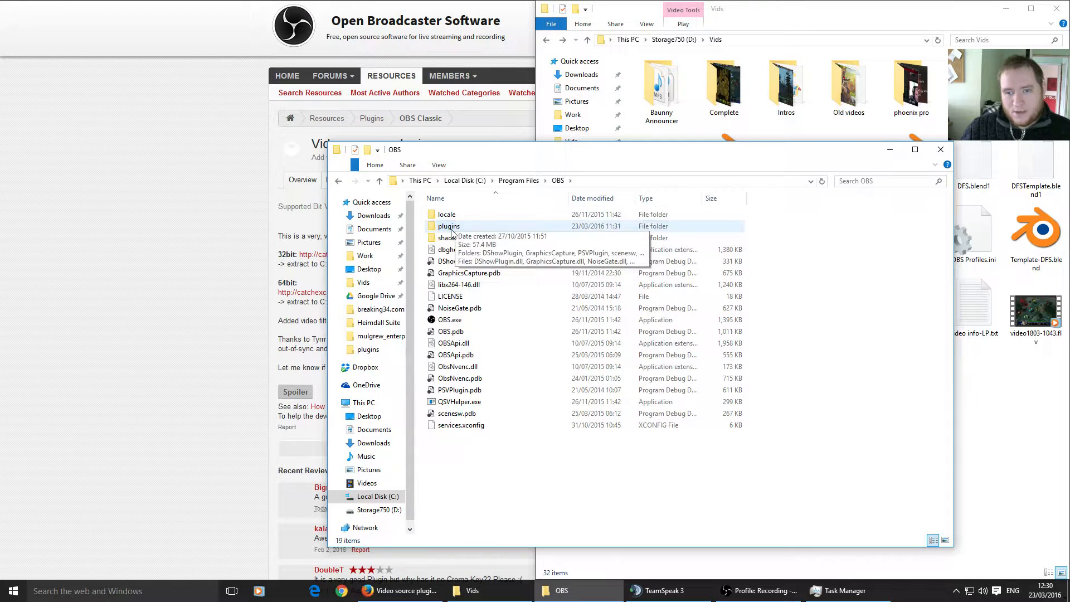
double_click(453, 226)
right_click(454, 358)
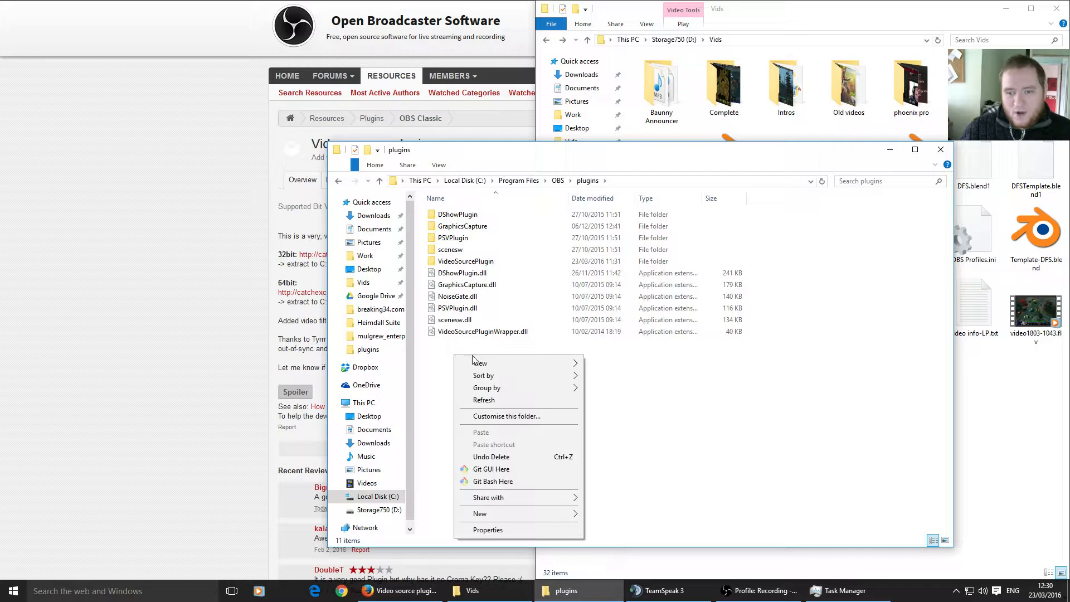
click(678, 384)
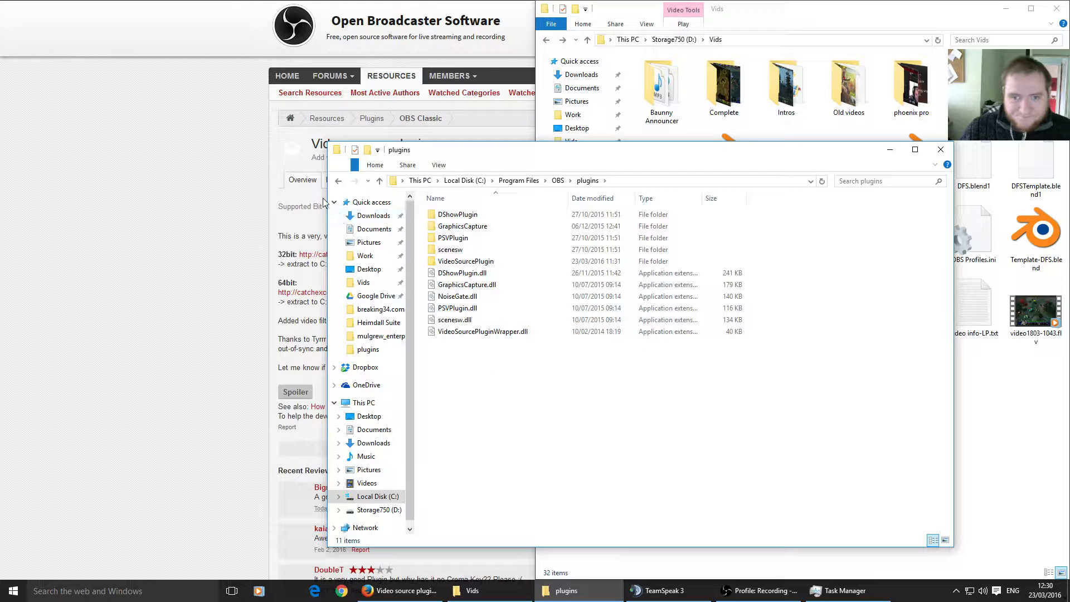
Return to the OBS instant Replay folder in Downloads.
click(338, 182)
click(338, 182)
click(338, 181)
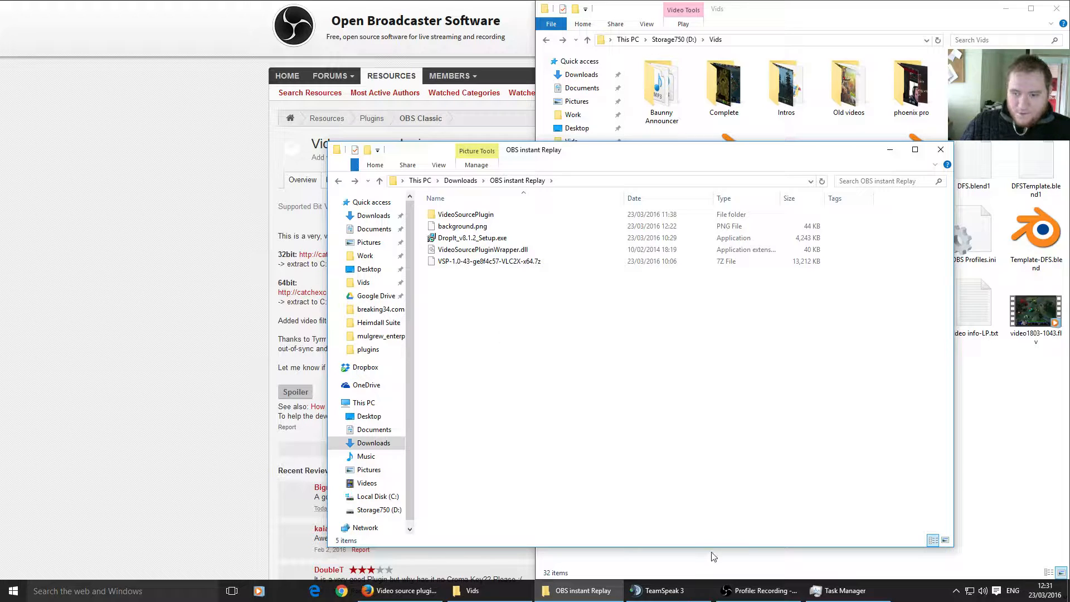
Switch to Open Broadcaster Software and open its Broadcast Settings.
click(730, 594)
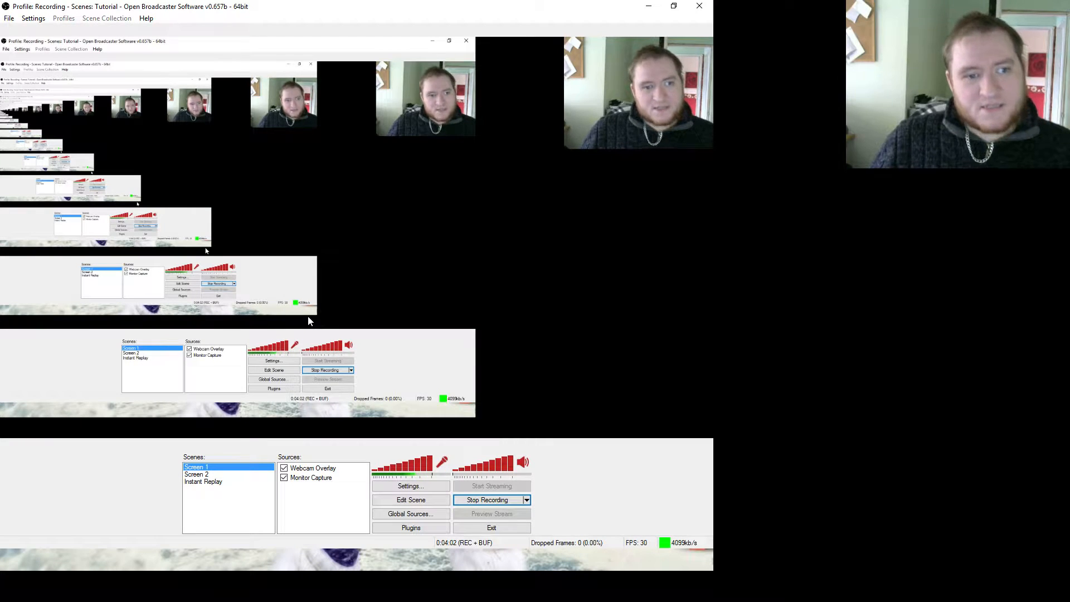
click(401, 487)
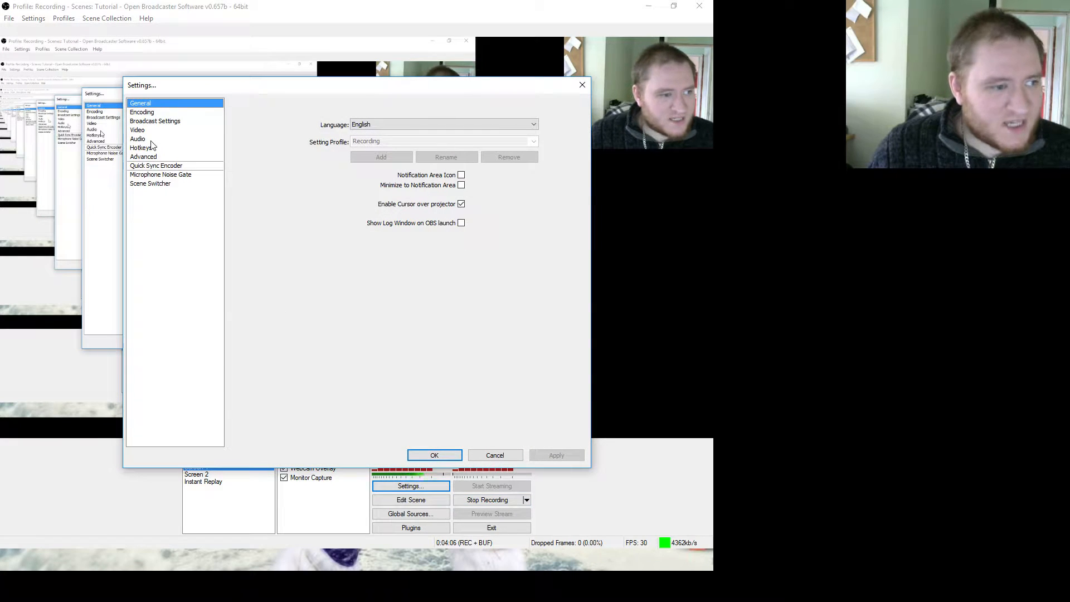
click(153, 121)
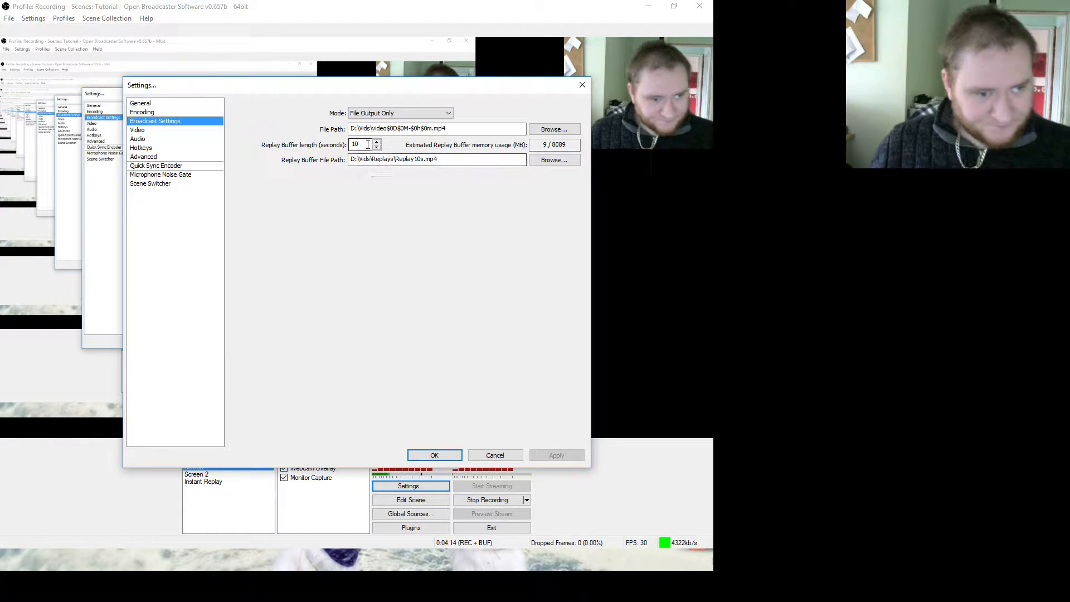
Examine the replay buffer length in the Broadcast Settings.
mouse_move(367, 144)
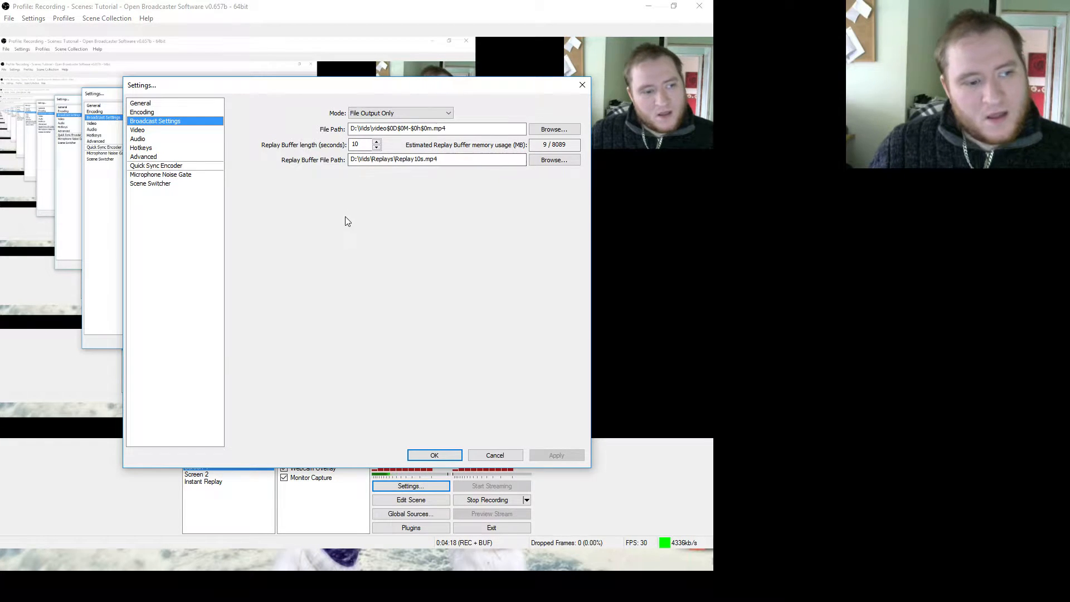
click(362, 143)
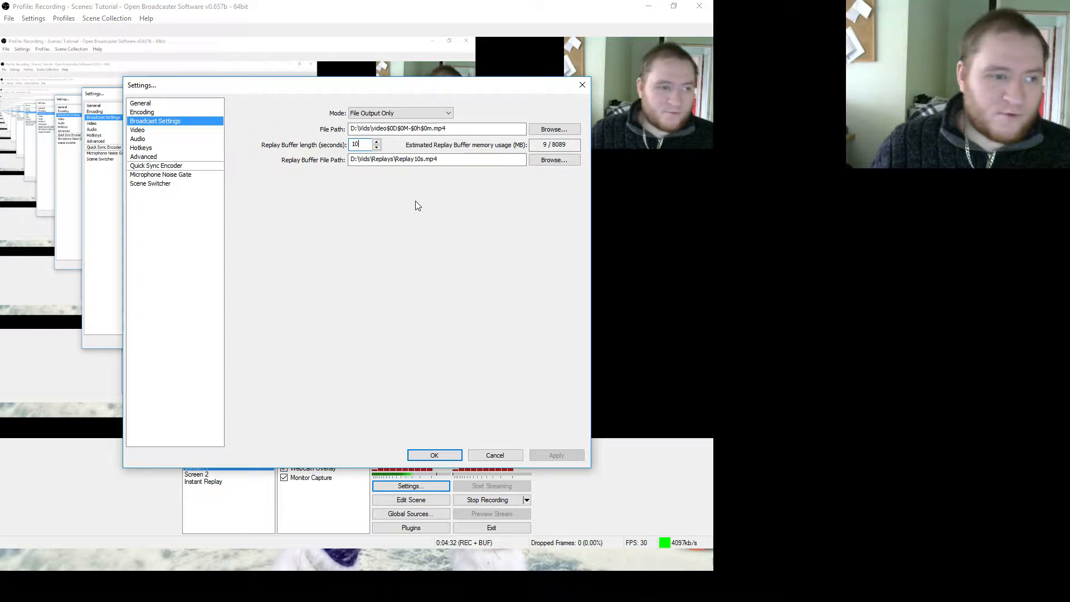
double_click(357, 144)
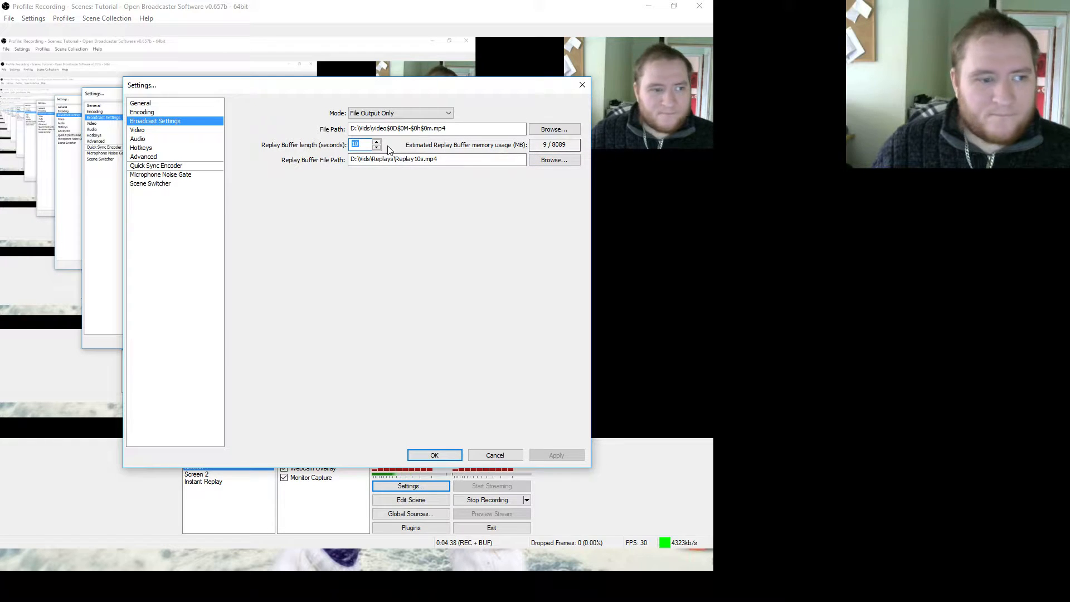
mouse_move(367, 146)
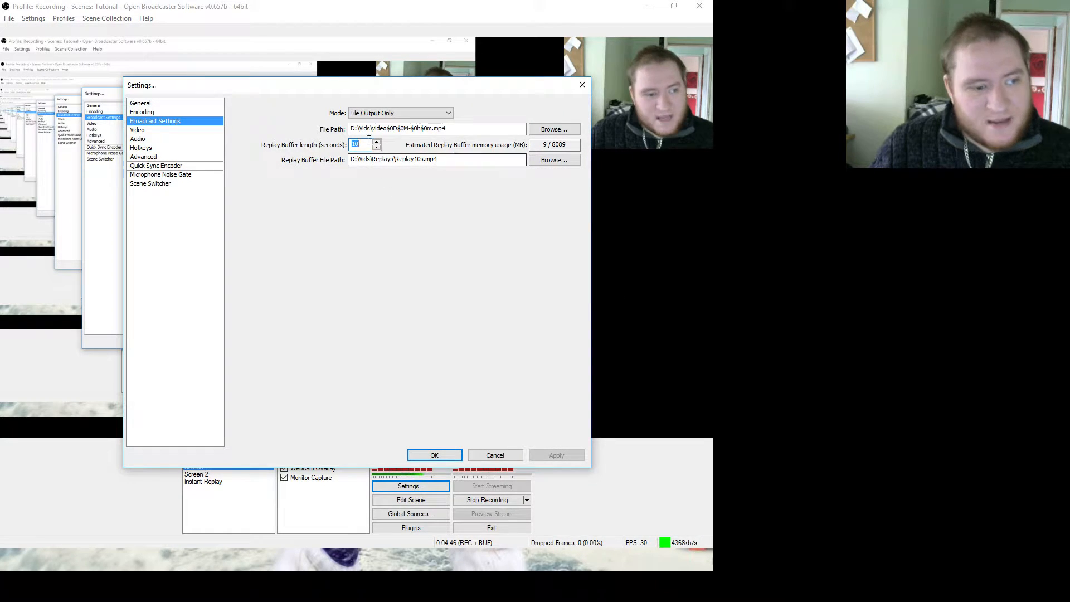
Compare the recording folder with the replay buffer path and copy the latter's folder part, D:\Vids\Replays.
drag(351, 130, 369, 132)
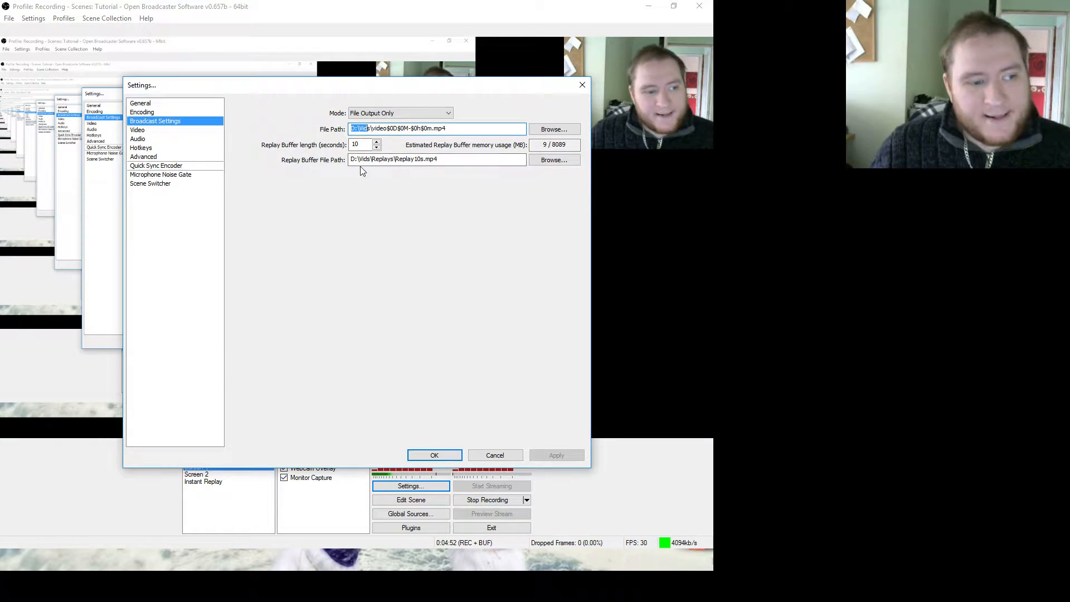
drag(349, 160, 394, 162)
key(ctrl+c)
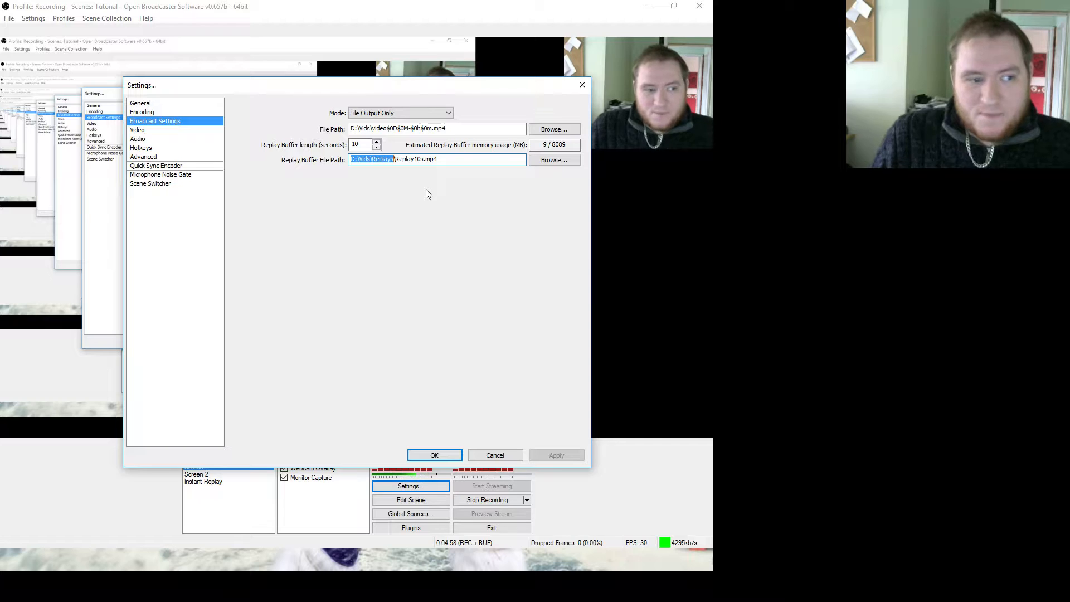
click(409, 161)
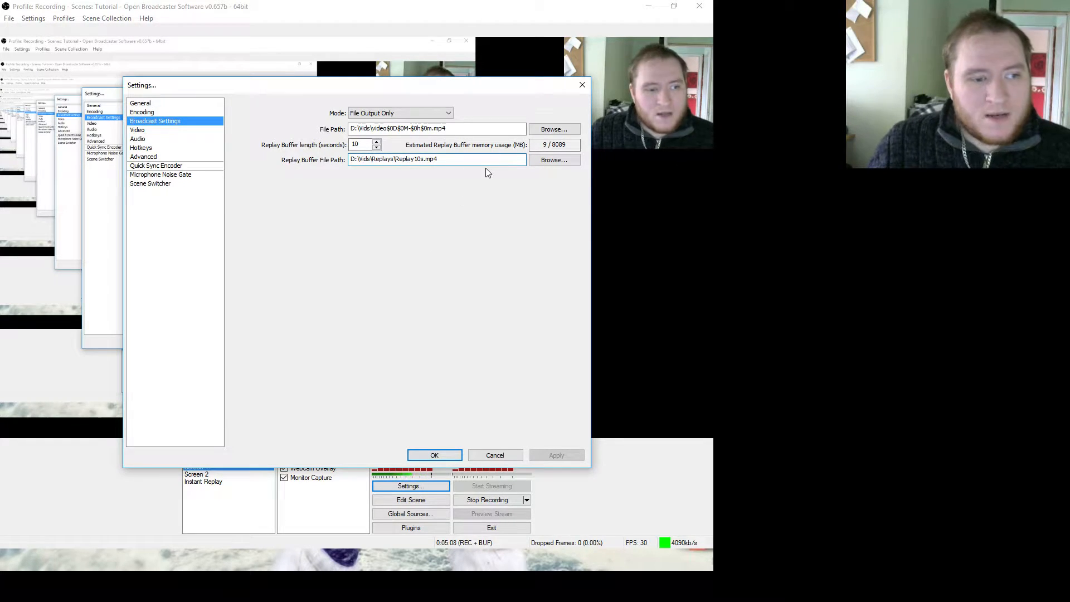
Check which file types are offered for saving the replay buffer file, and cancel without choosing one.
click(555, 161)
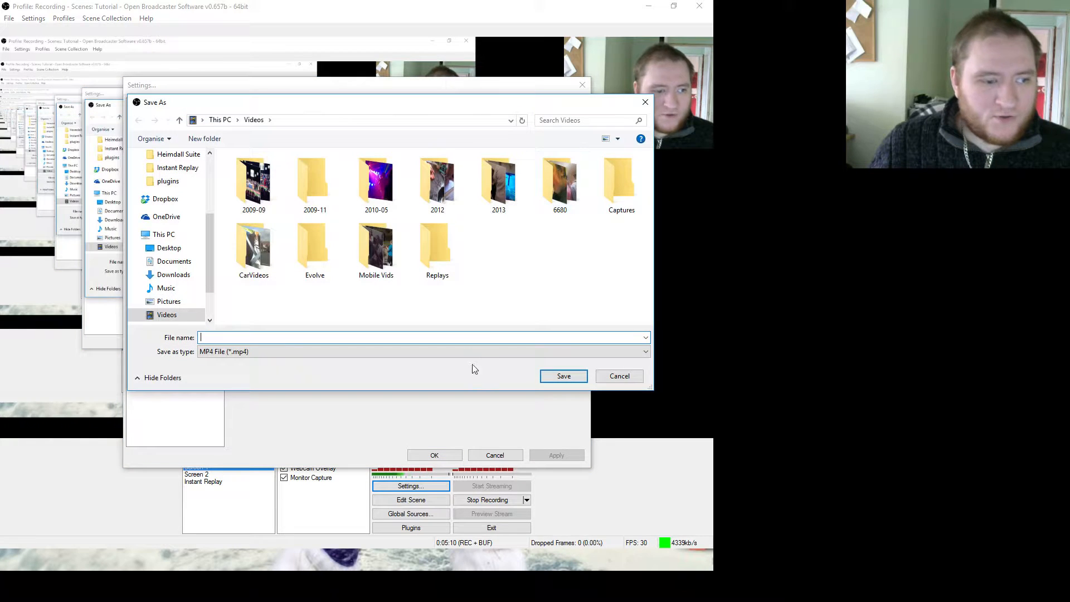
click(495, 350)
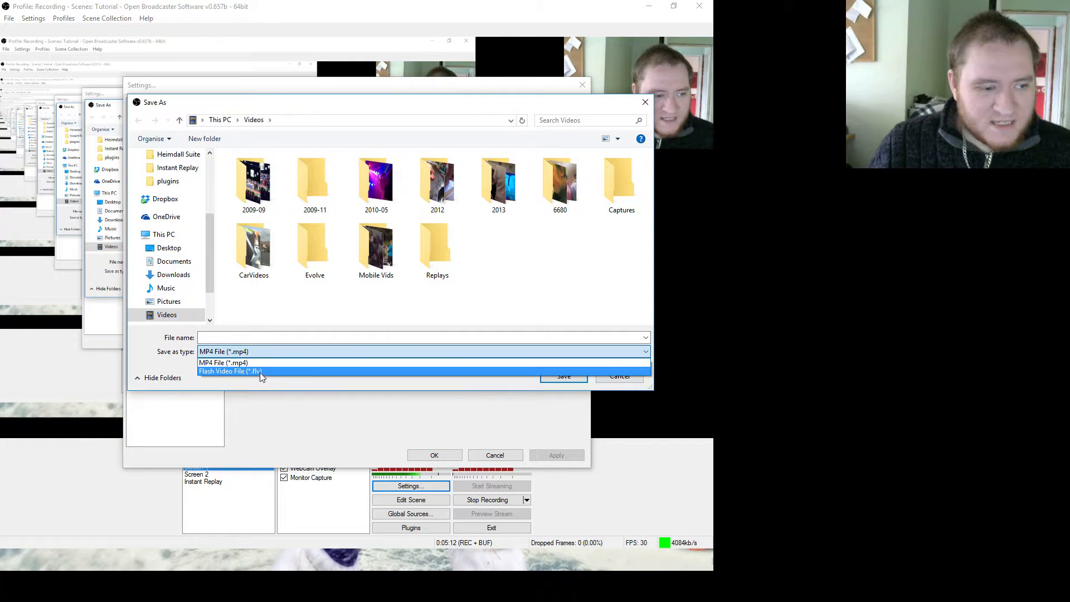
click(610, 379)
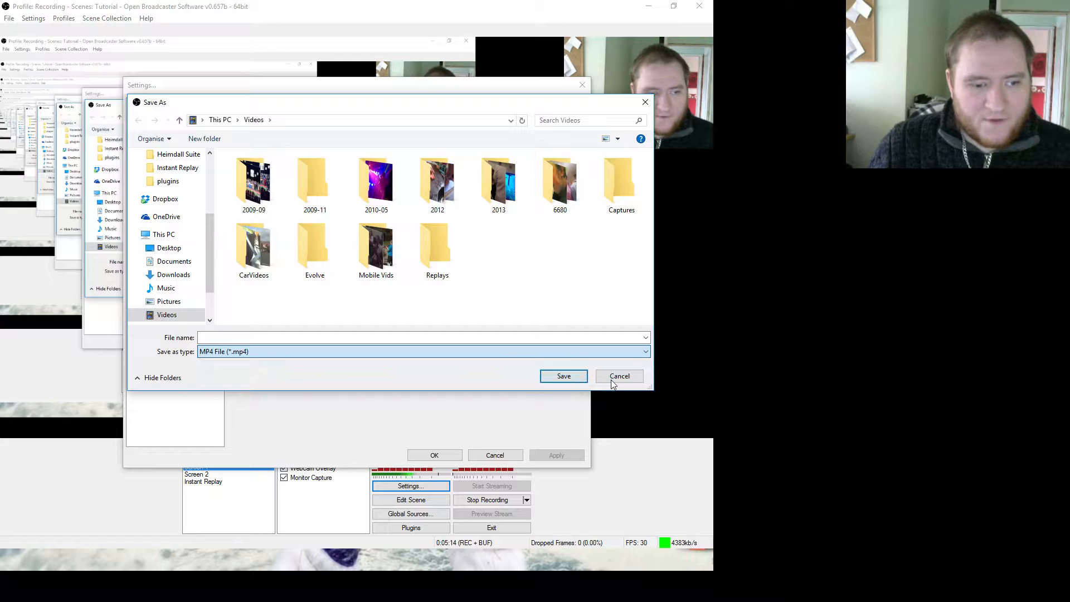
click(611, 380)
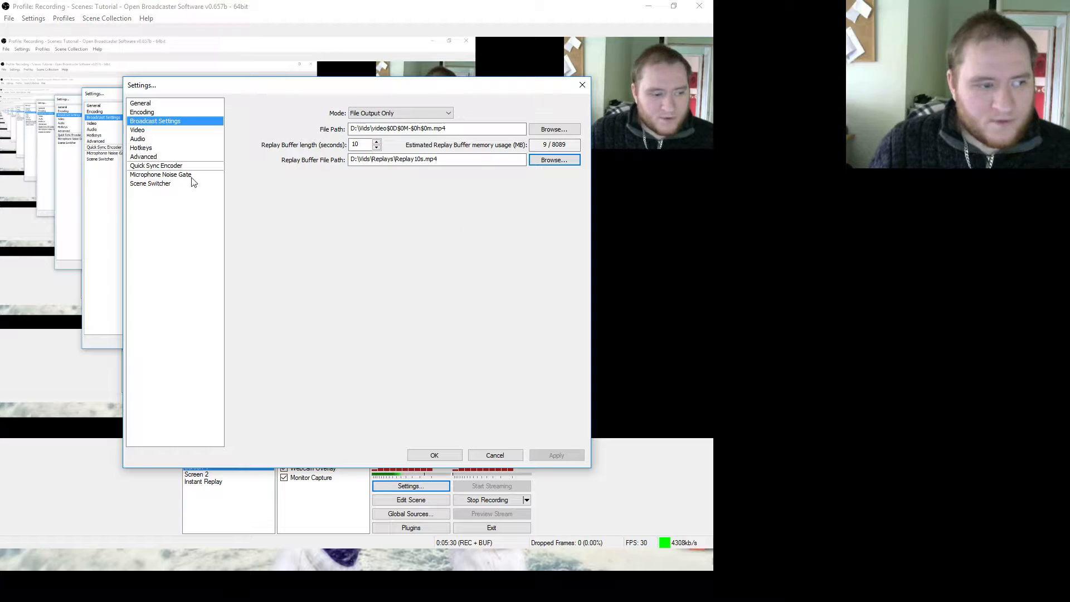
View the Video and Audio settings and close the settings without saving changes.
click(159, 130)
click(162, 140)
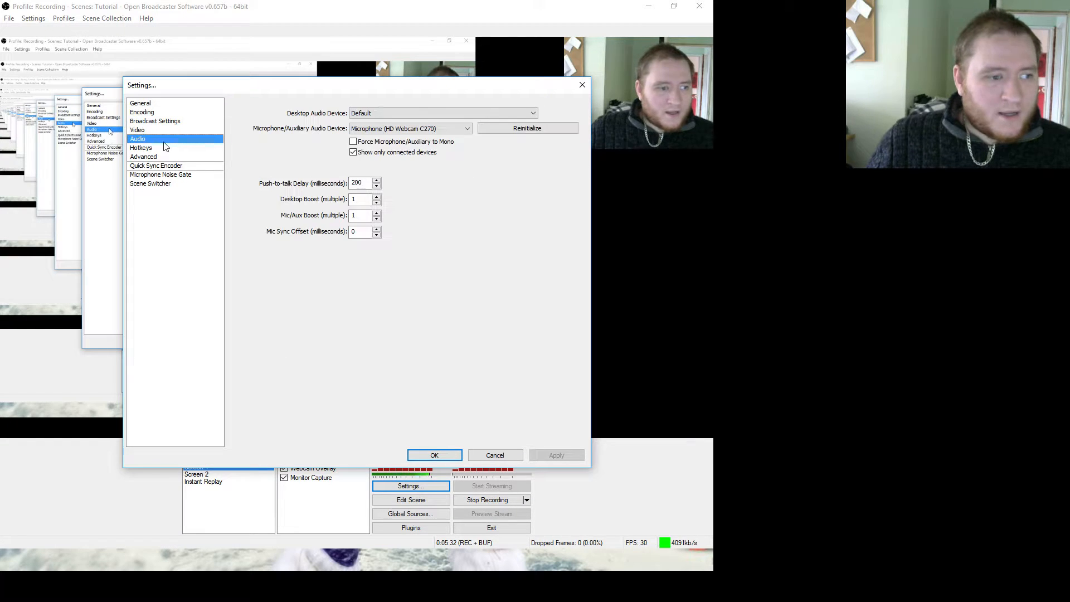
click(493, 454)
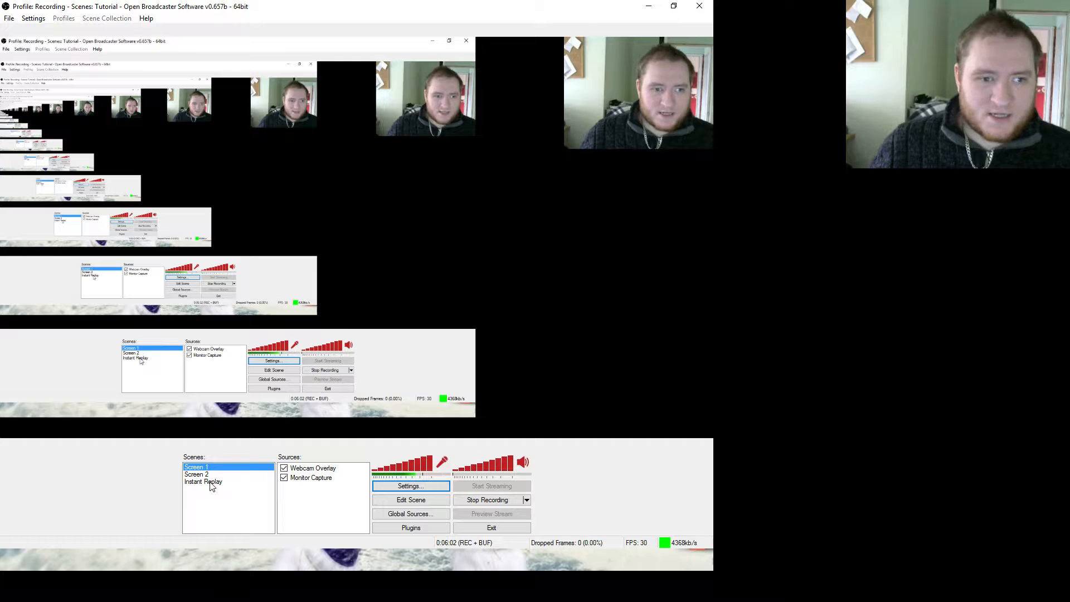
Add a Video source named Replay to the Screen 1 scene.
click(210, 482)
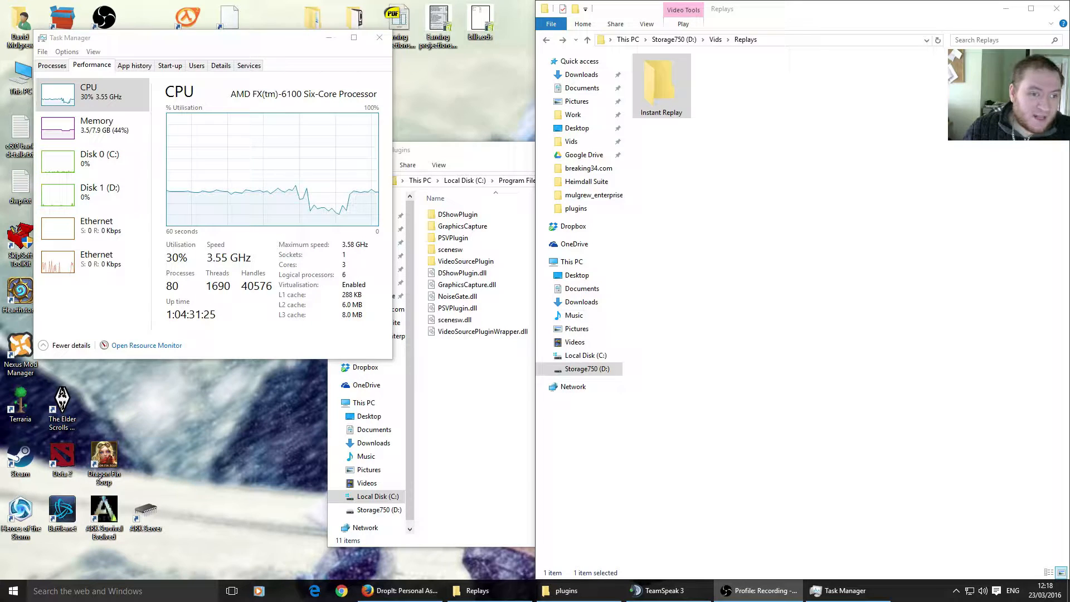
click(214, 468)
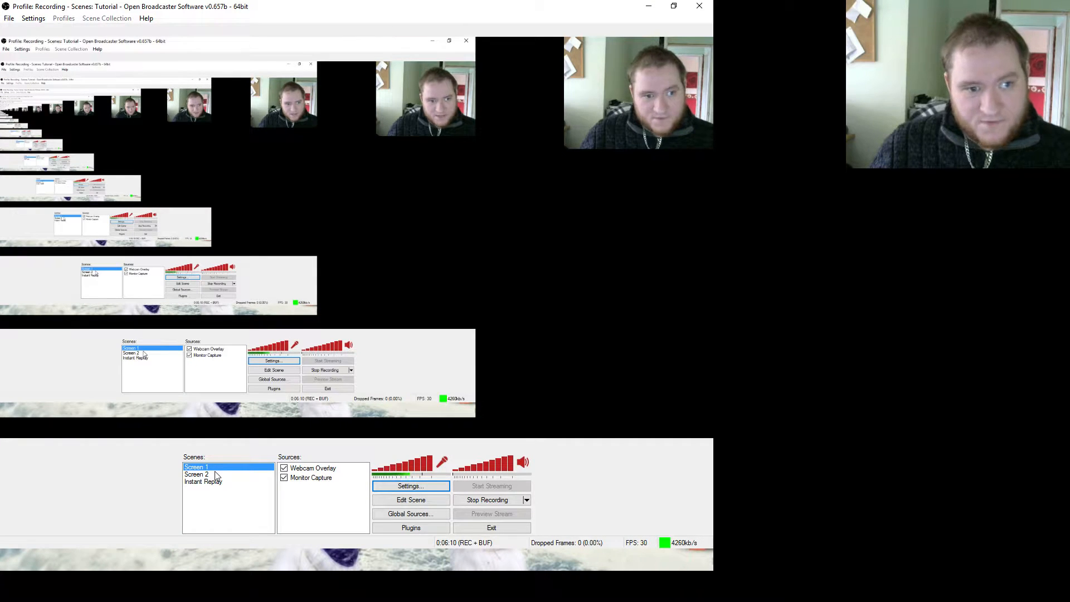
right_click(304, 492)
mouse_move(343, 499)
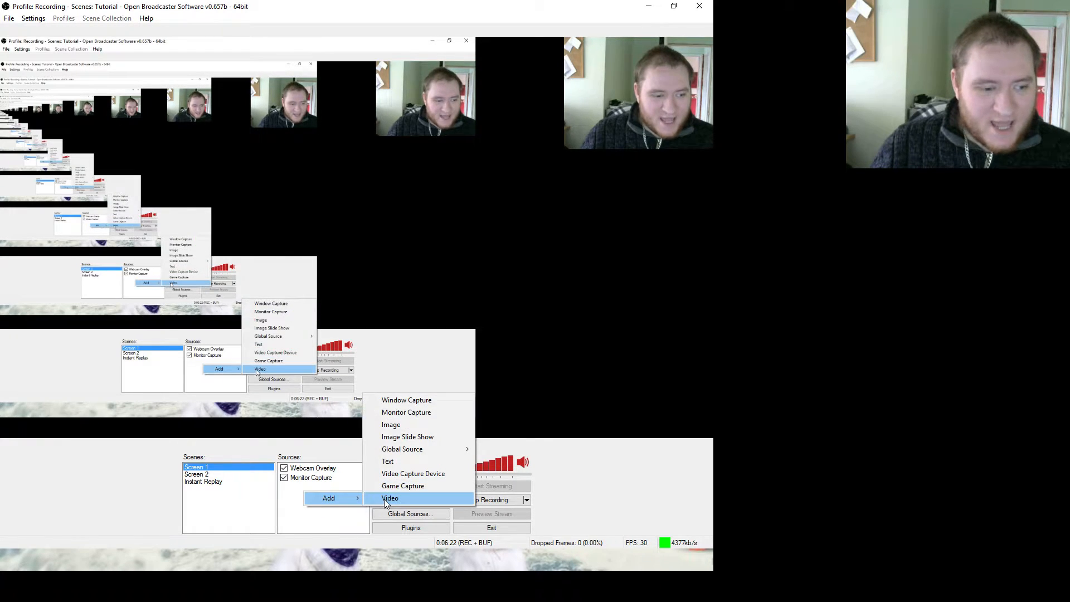
click(383, 499)
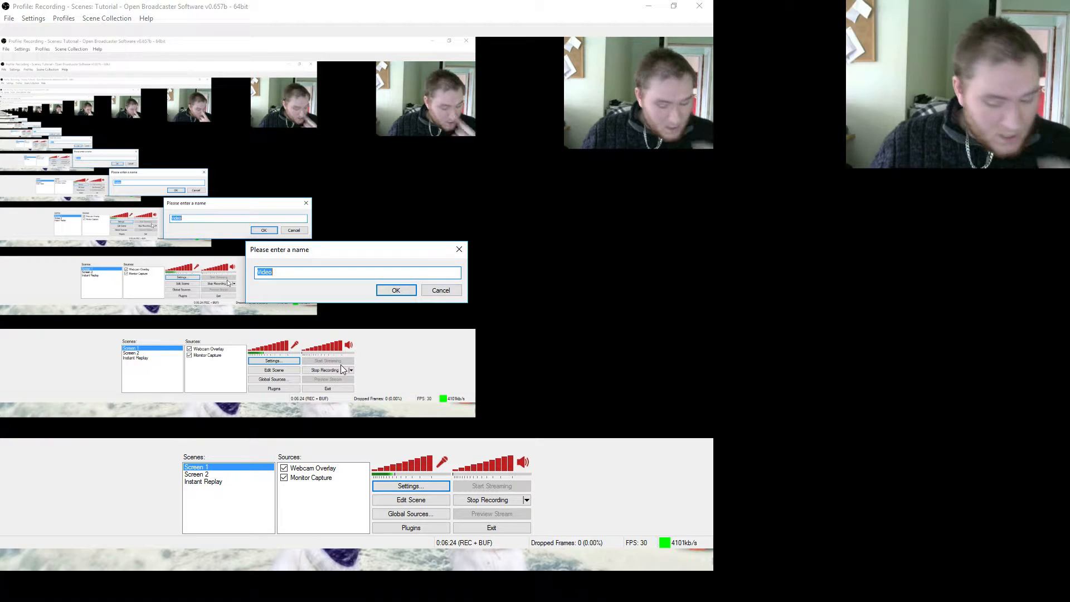
text(REplay)
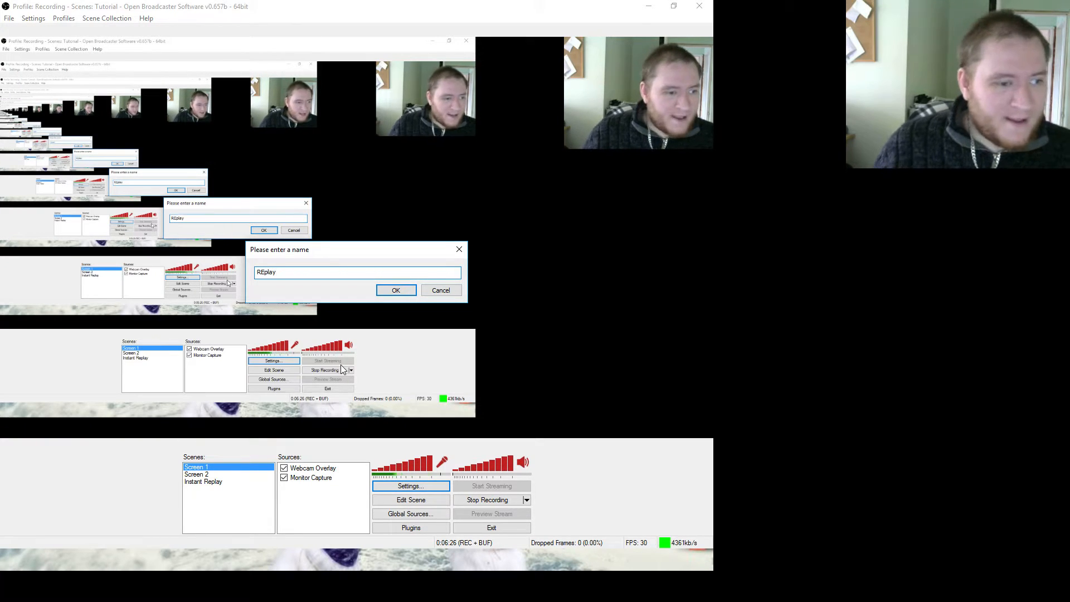
click(263, 273)
key(BackSpace)
text(e)
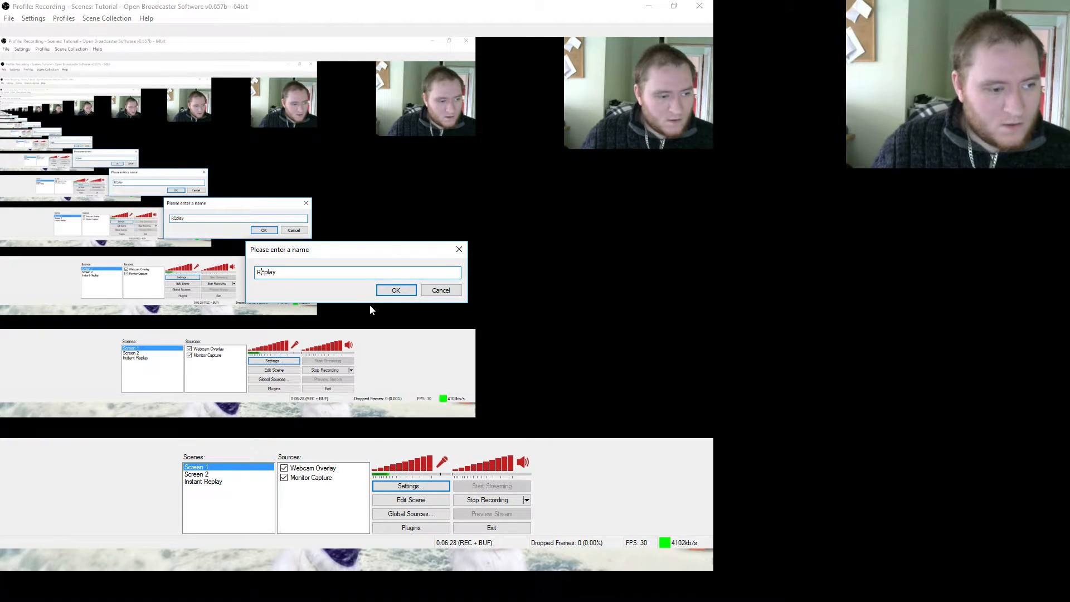
click(396, 290)
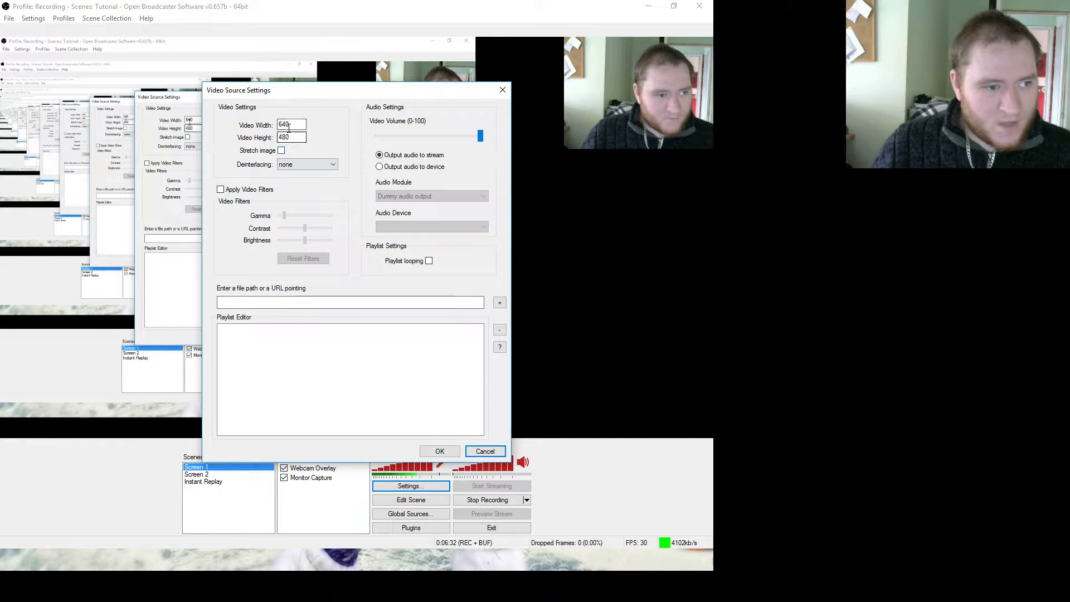
Set the video source's width to 1920 and height to 1080.
drag(280, 125, 308, 119)
text(1920)
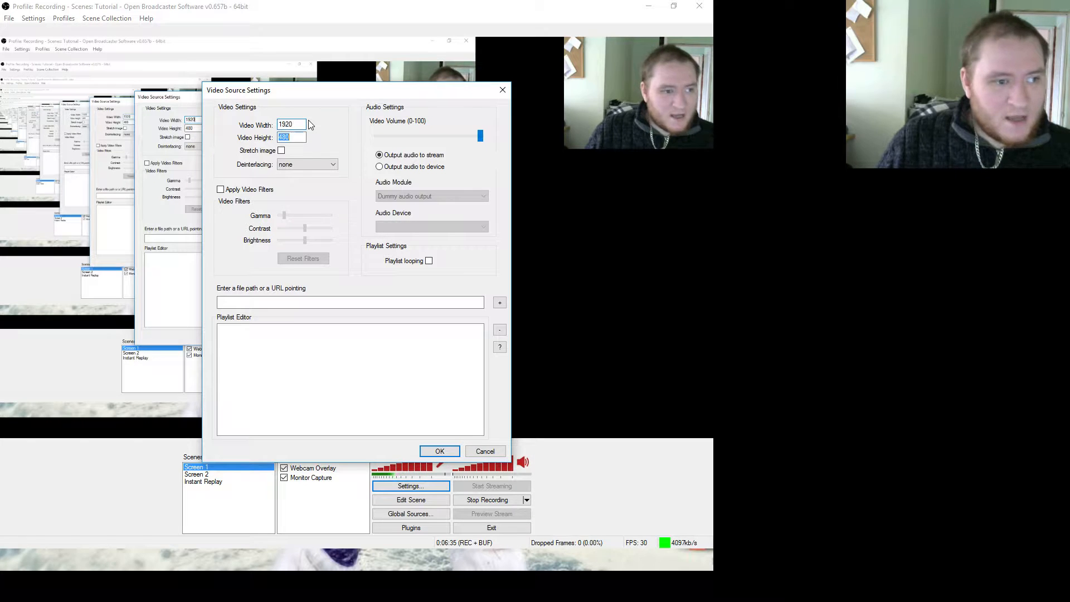
key(Tab)
text(108)
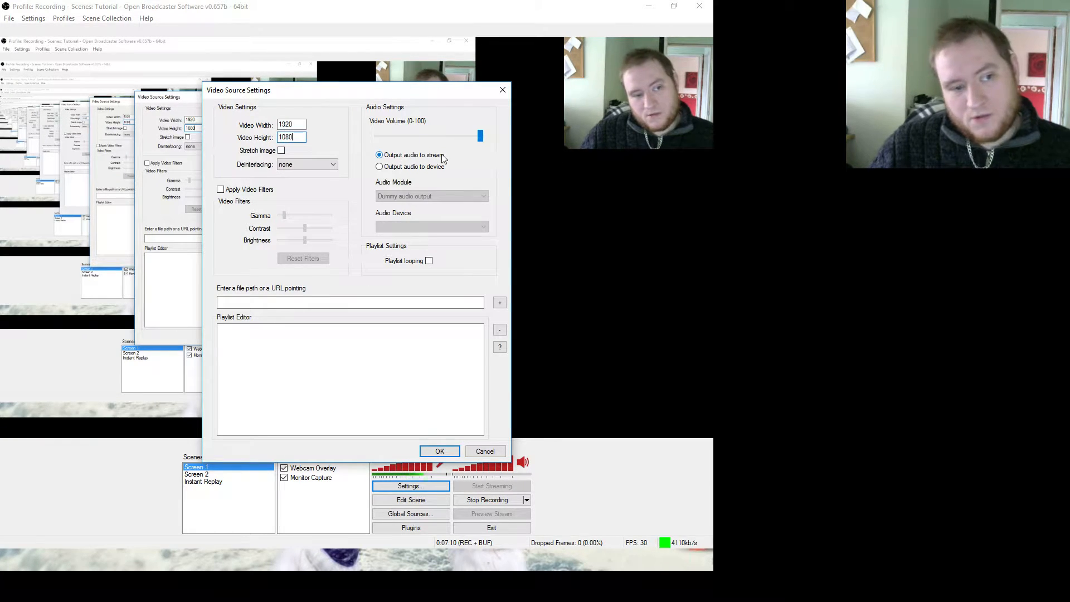
Output the video source's audio to a device with the Dummy audio output module, at full volume.
click(405, 167)
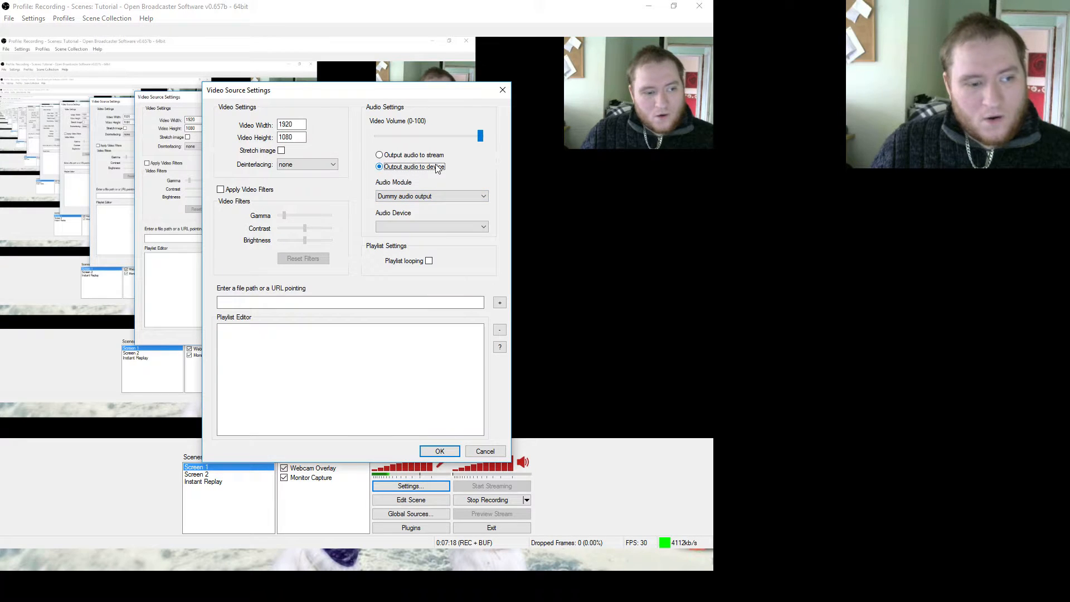
click(450, 193)
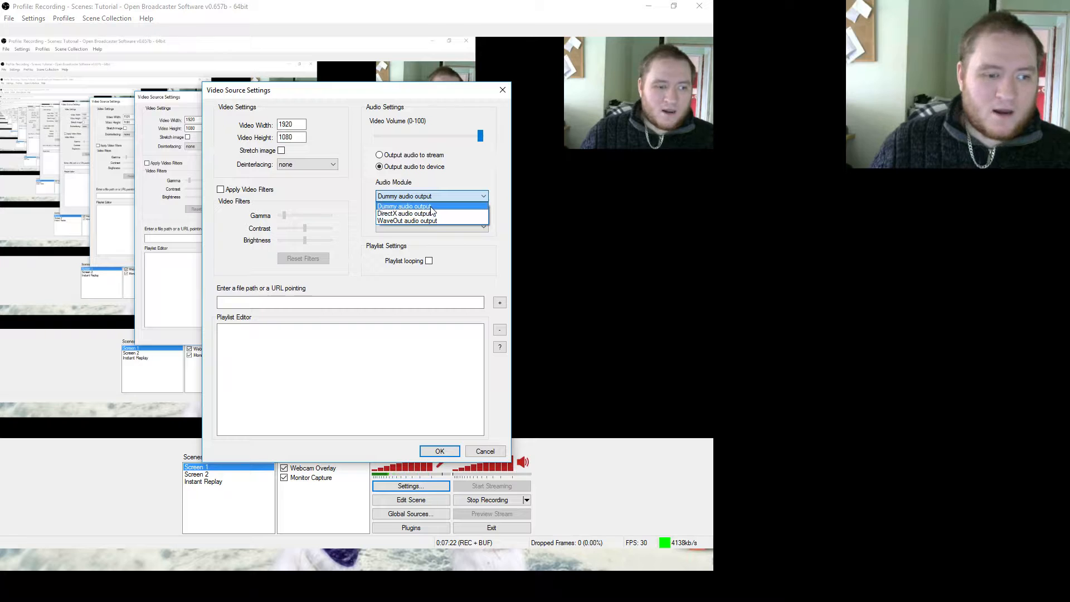
click(430, 205)
drag(479, 135, 507, 131)
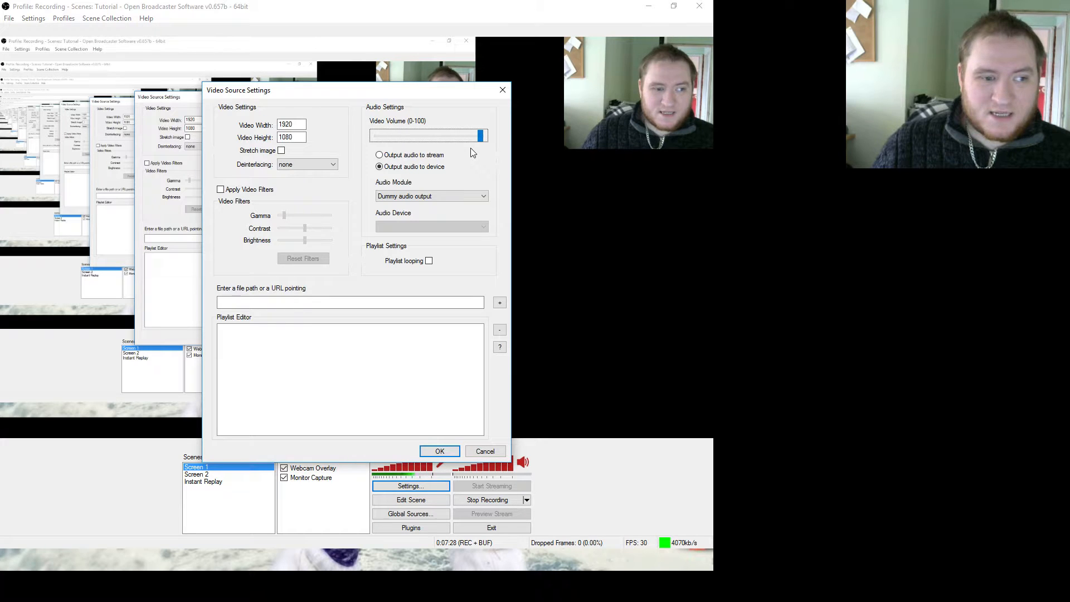
Add D:\Vids\Replays\Replay10s.mp4 to the video source's playlist and accept the source settings.
click(323, 301)
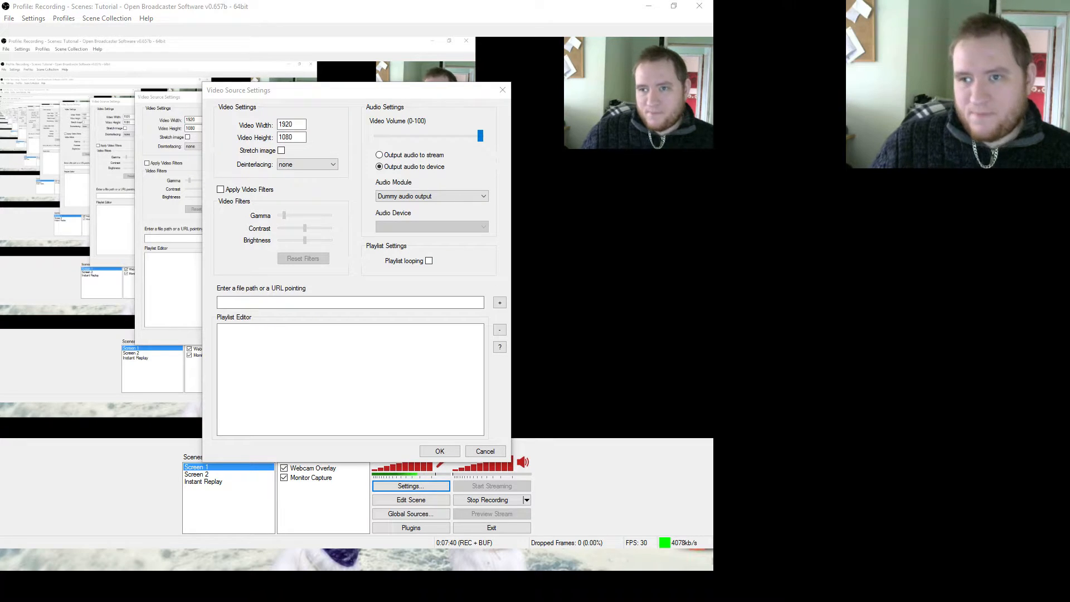
click(314, 302)
key(ctrl+v)
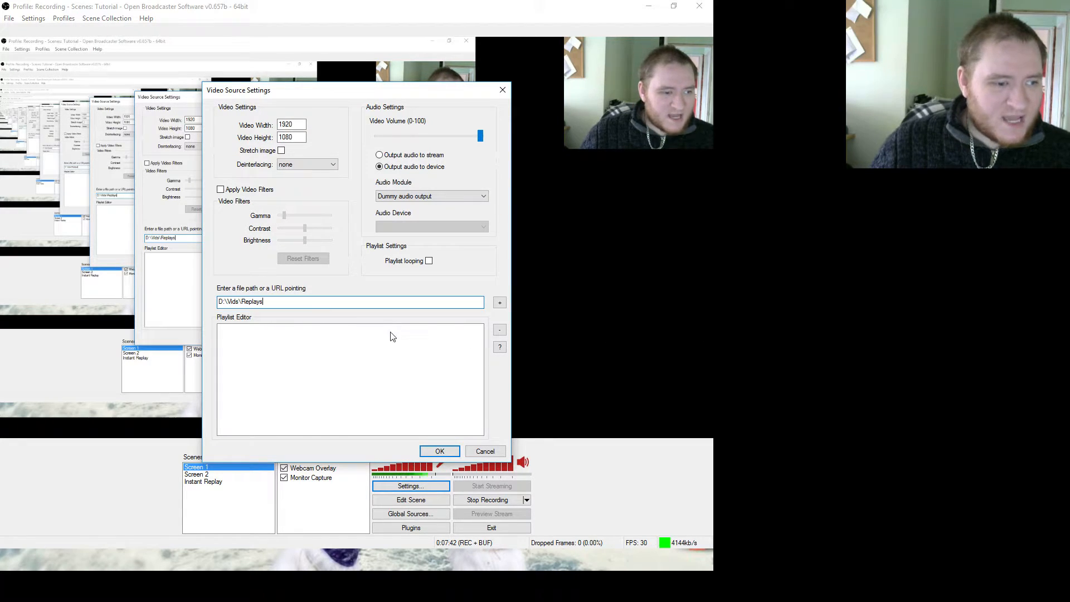
text(\Repla)
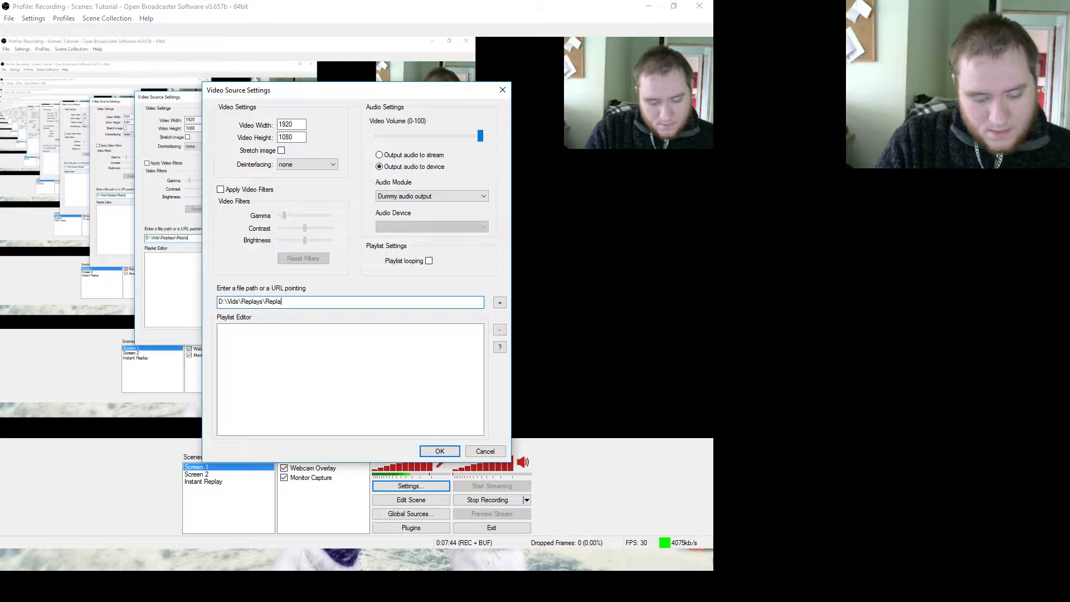
text(y10s.mp)
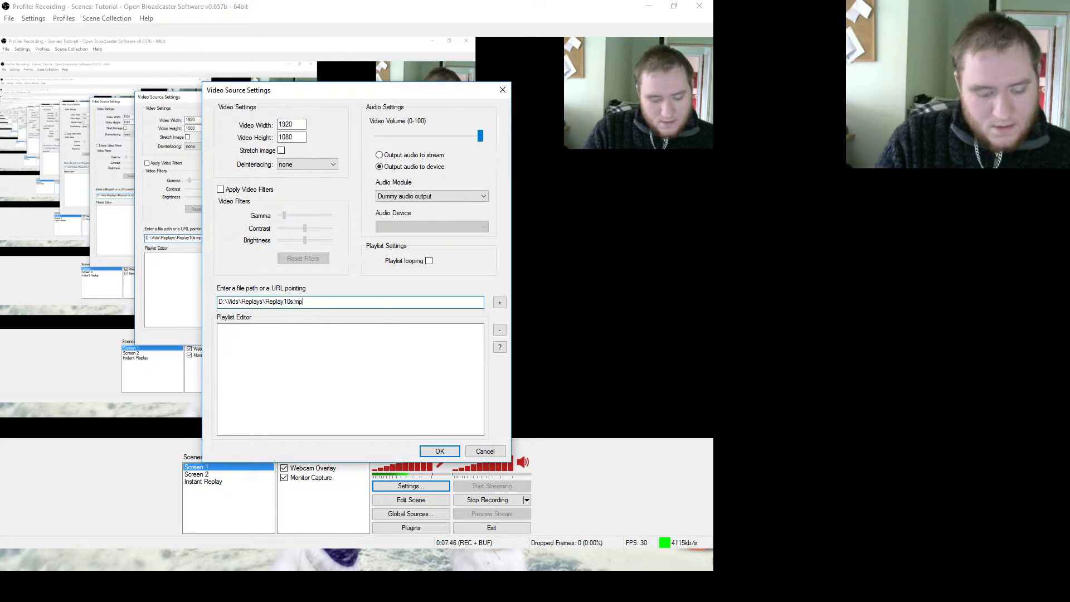
text(4)
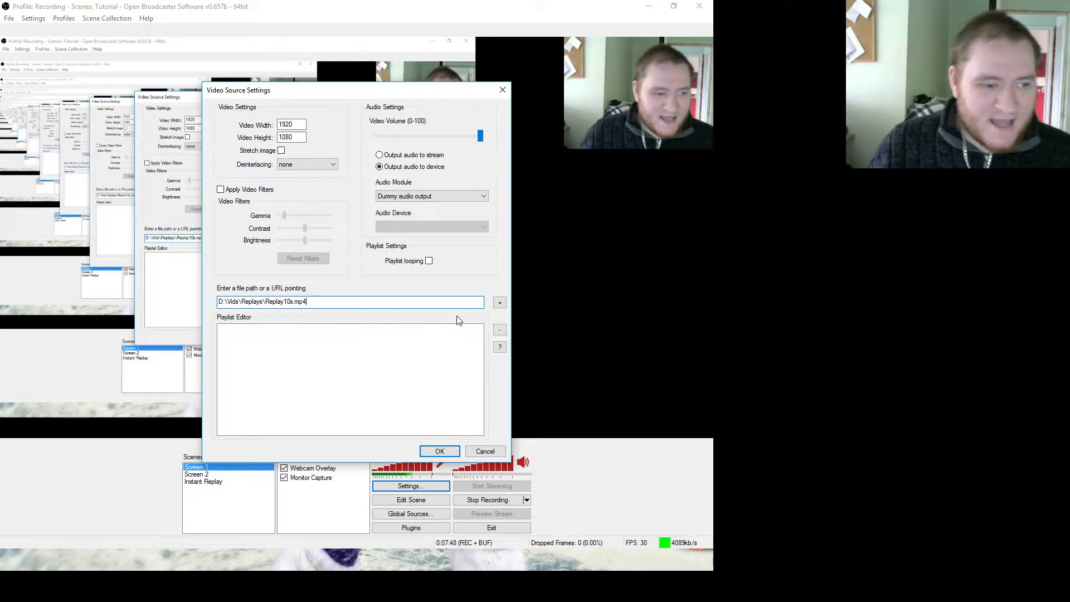
click(500, 302)
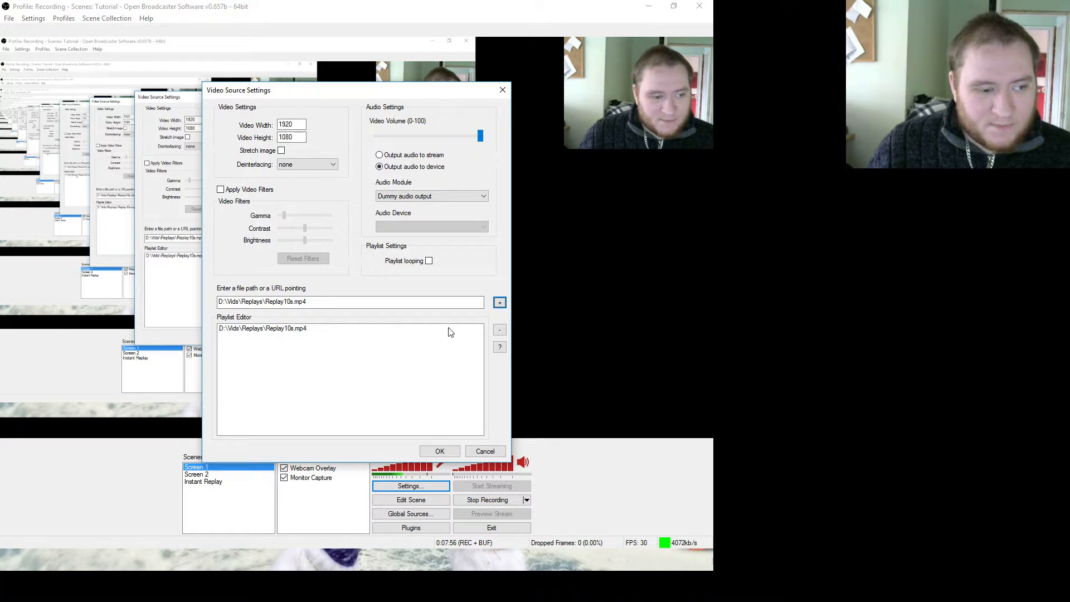
click(440, 451)
Recheck that the Replay source's volume is at maximum in its properties, and disable the source in Screen 1.
right_click(301, 470)
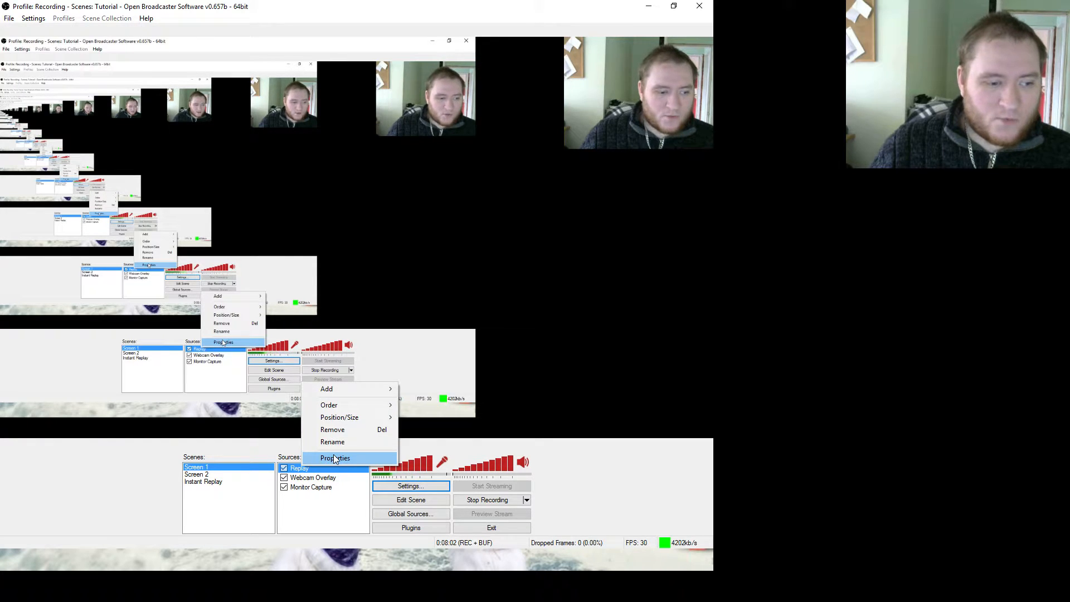
click(335, 458)
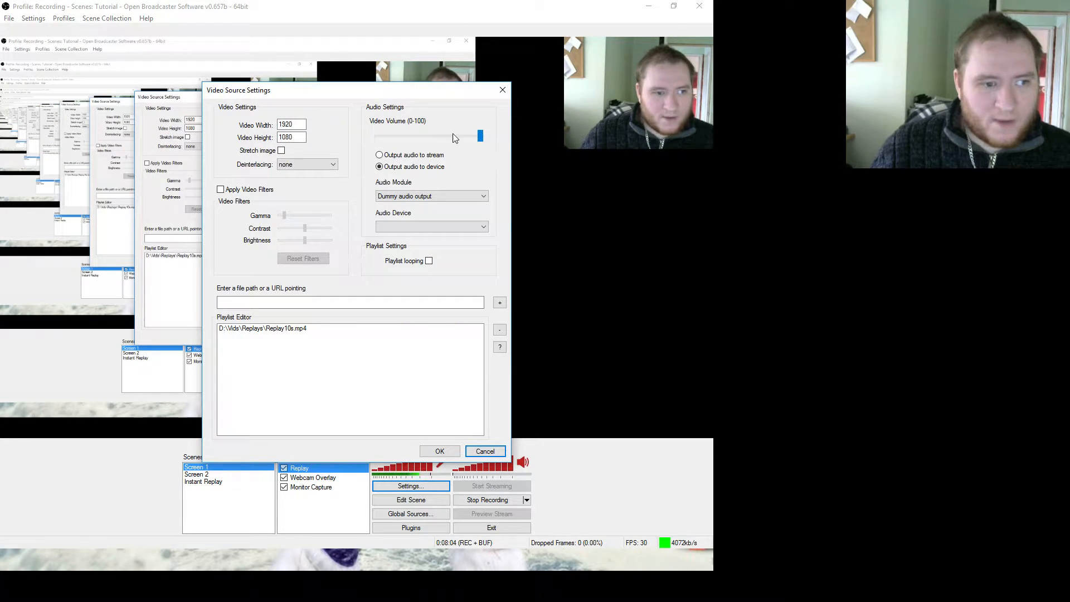
mouse_move(478, 136)
mouse_down()
mouse_move(403, 136)
mouse_move(491, 134)
mouse_up()
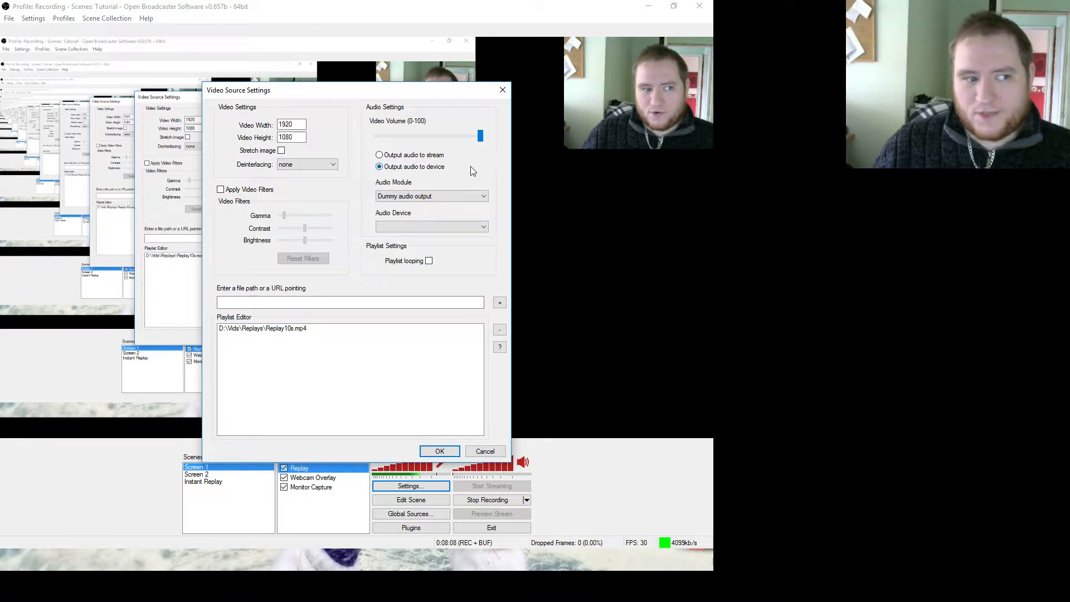
click(435, 453)
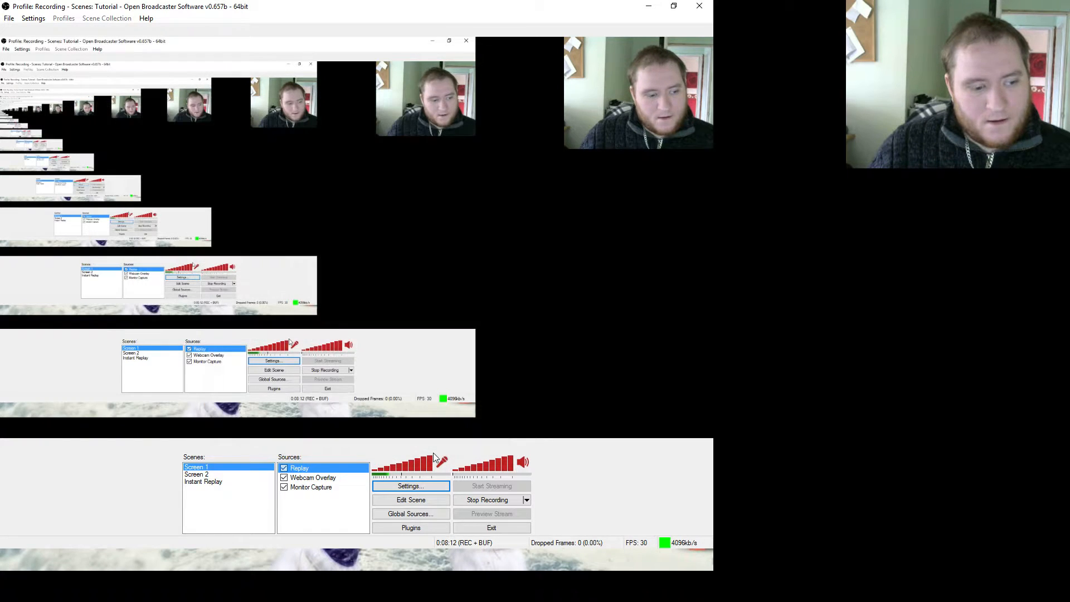
click(284, 468)
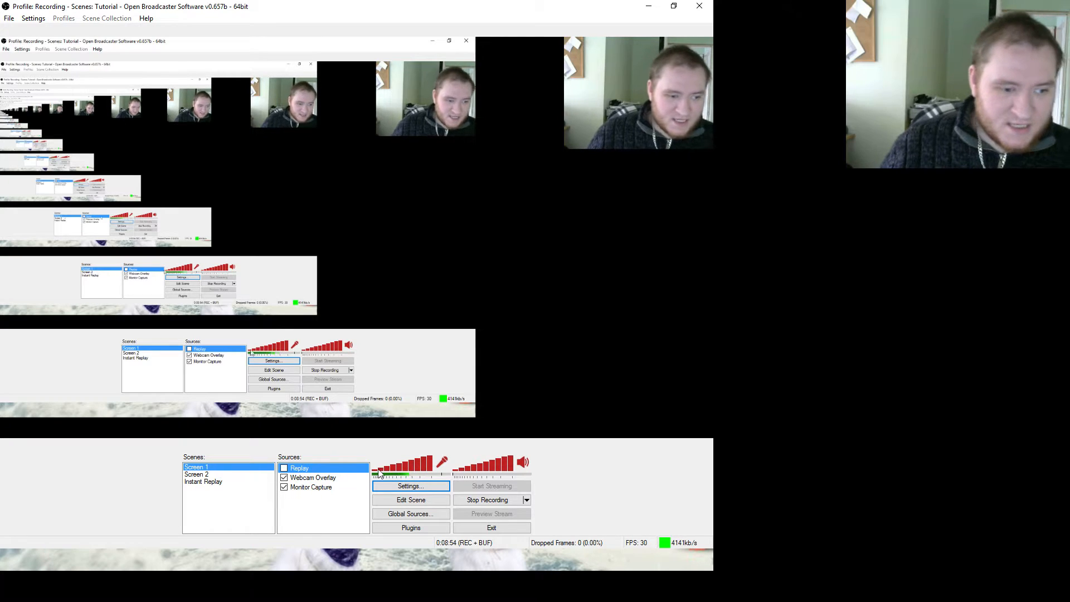
Examine the recording and replay buffer hotkeys in the program settings.
click(385, 486)
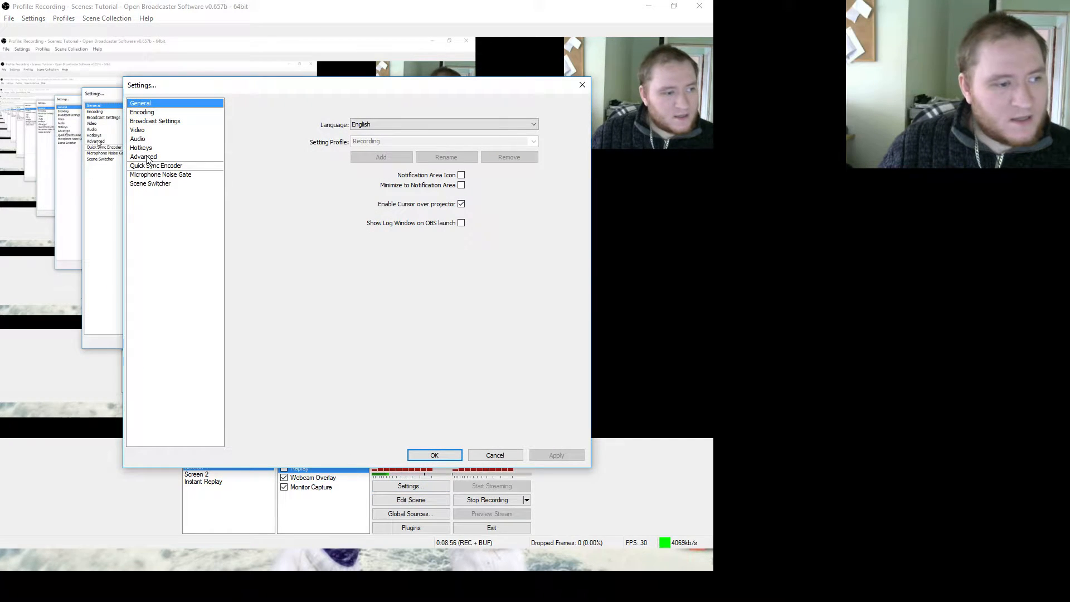
click(141, 148)
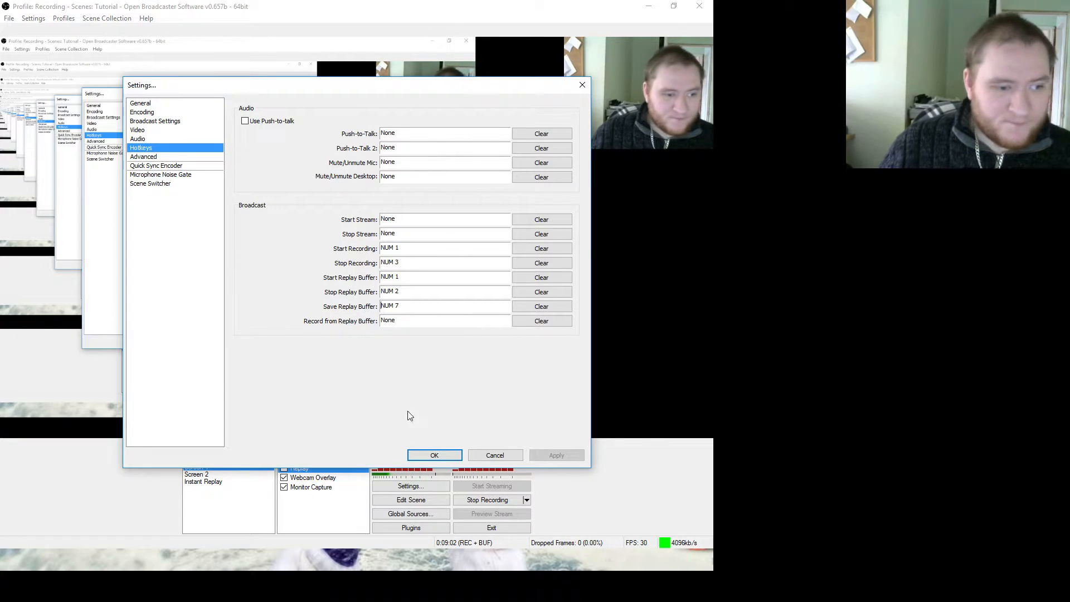
click(435, 454)
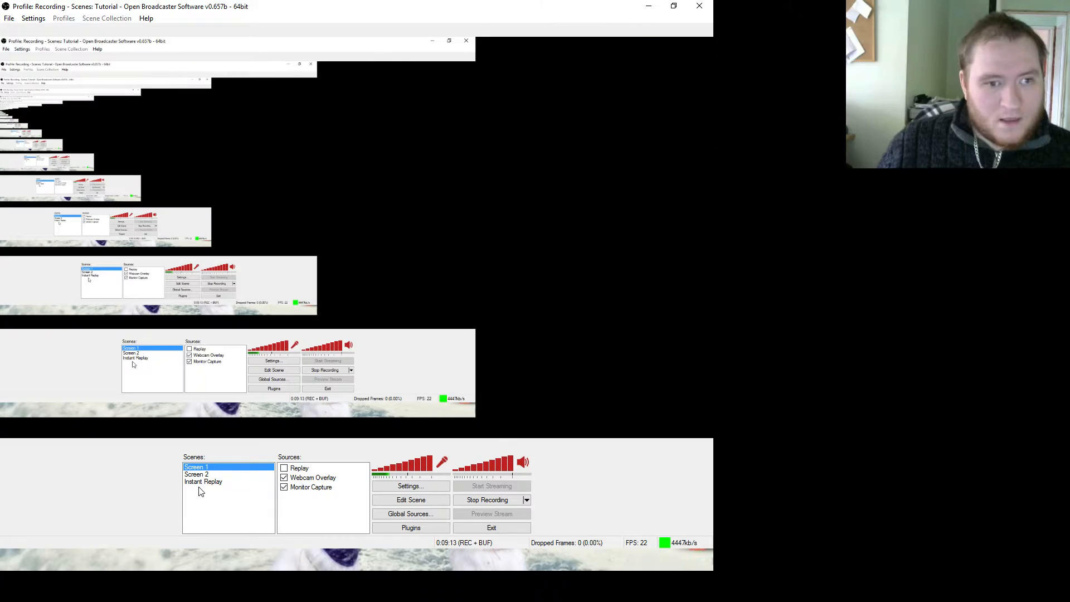
Check the hotkey assigned to the Screen 1 scene and cancel without changing it.
right_click(204, 470)
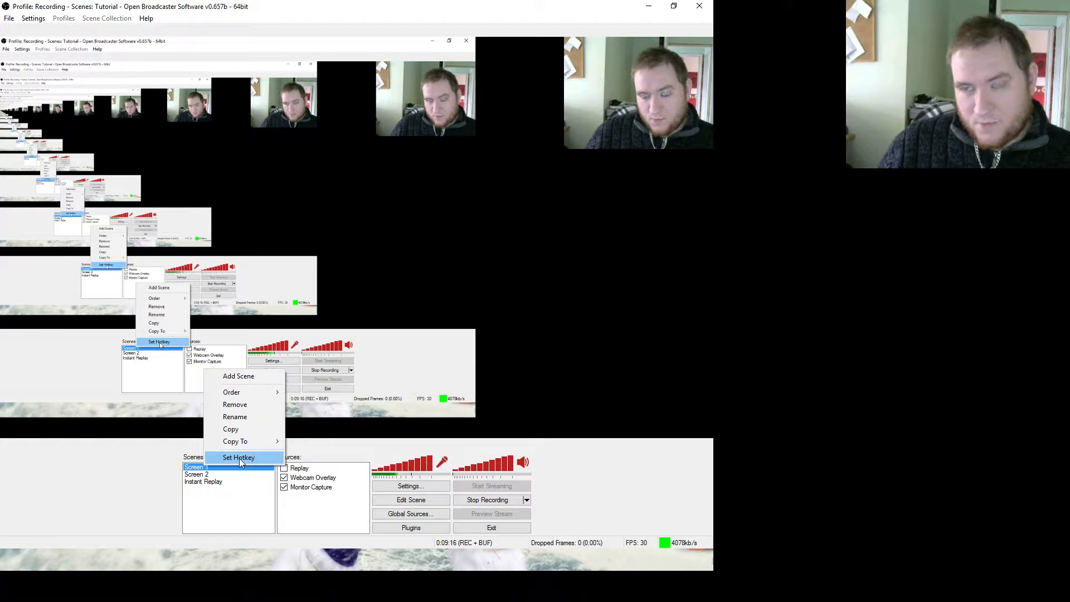
click(165, 484)
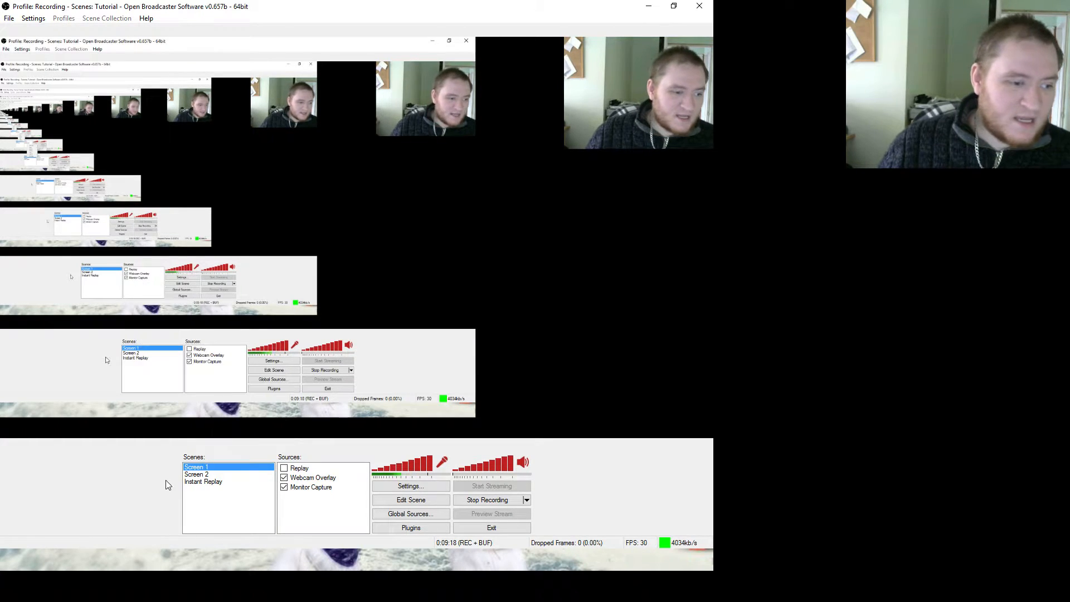
right_click(211, 471)
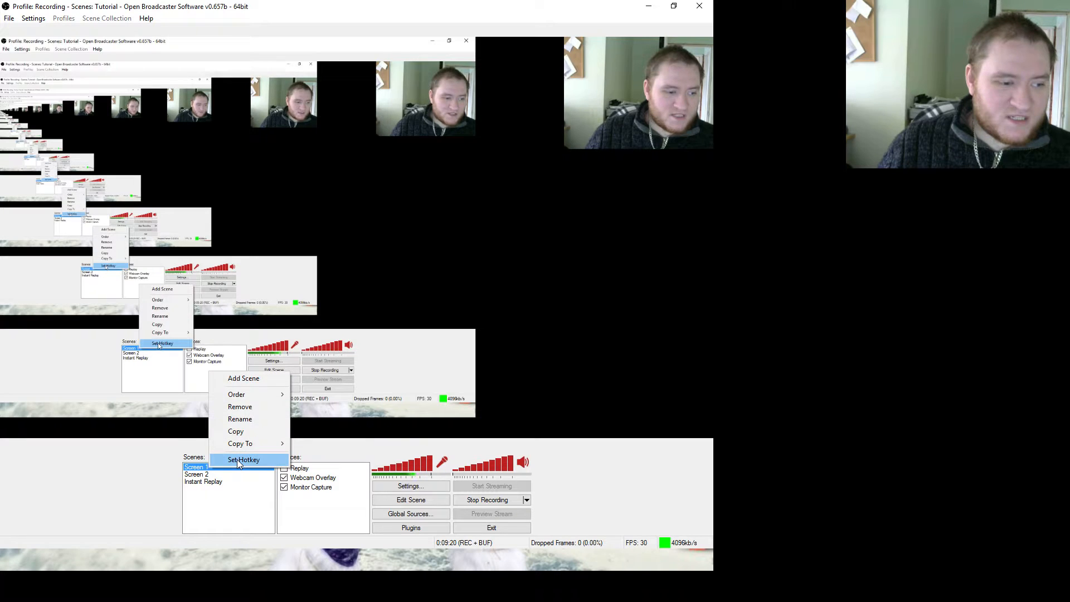
click(246, 458)
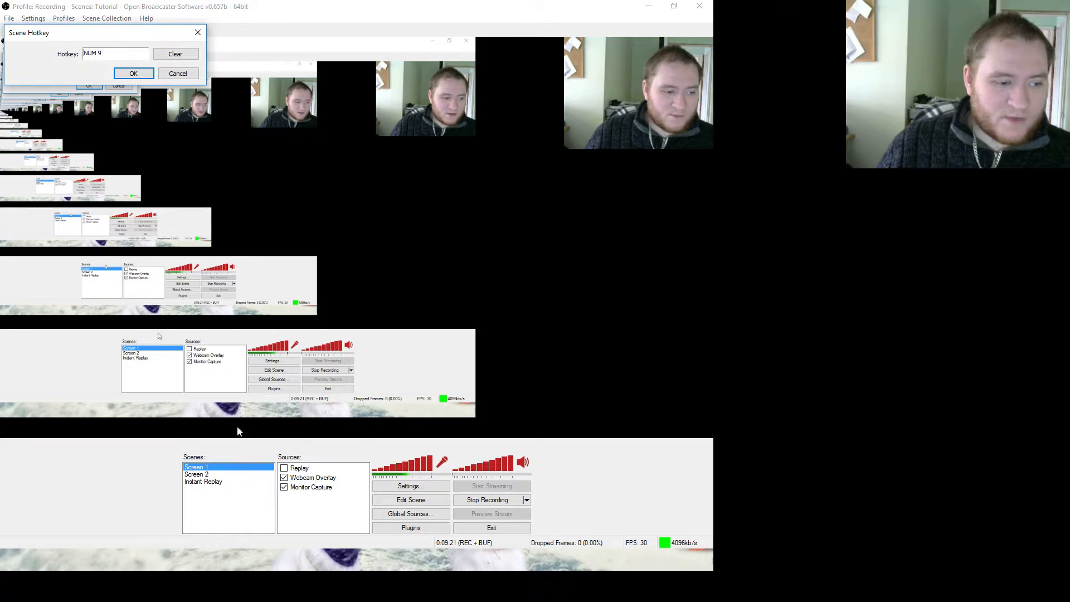
click(176, 75)
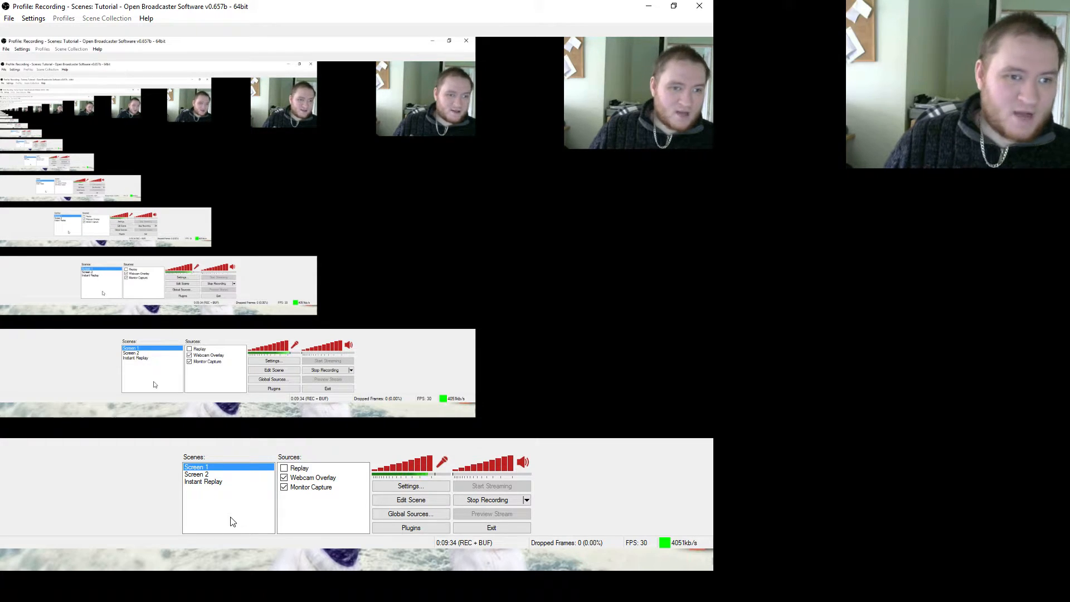
Move the Replay source below all other sources in the Screen 1 scene.
right_click(301, 467)
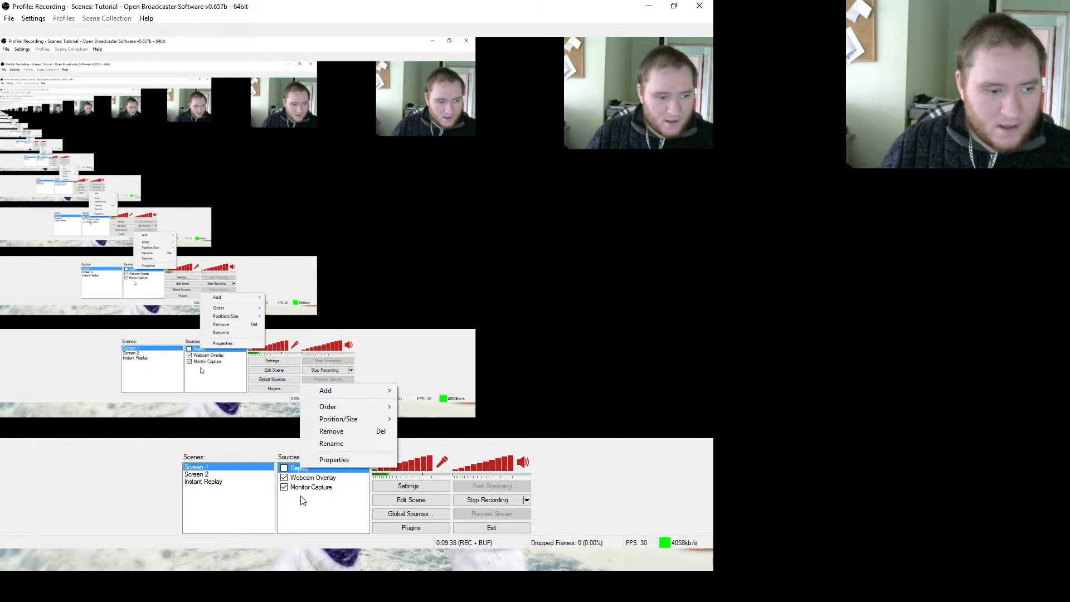
mouse_move(368, 406)
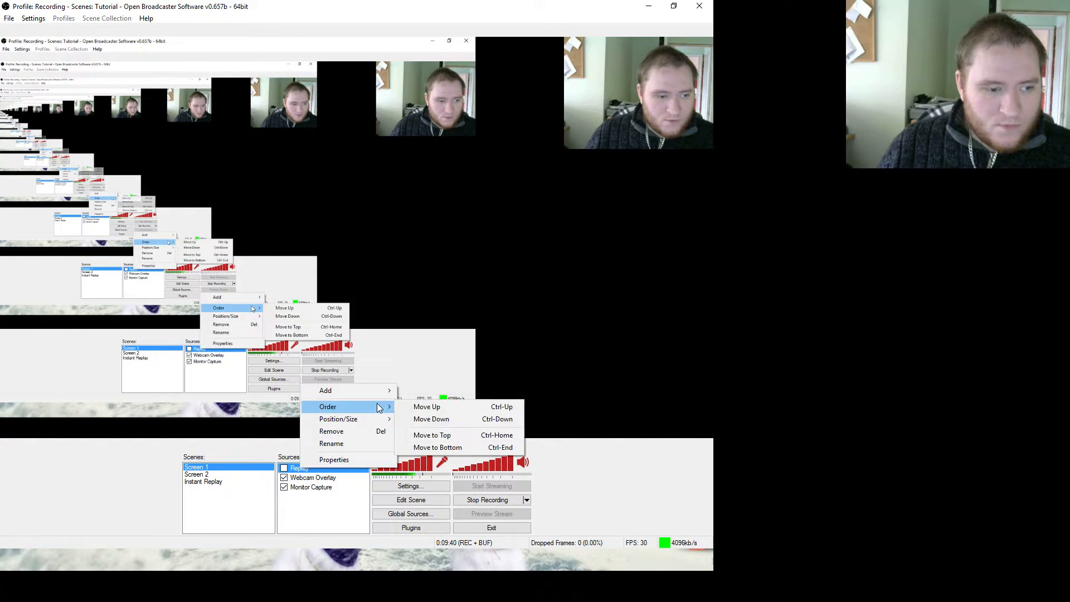
click(426, 447)
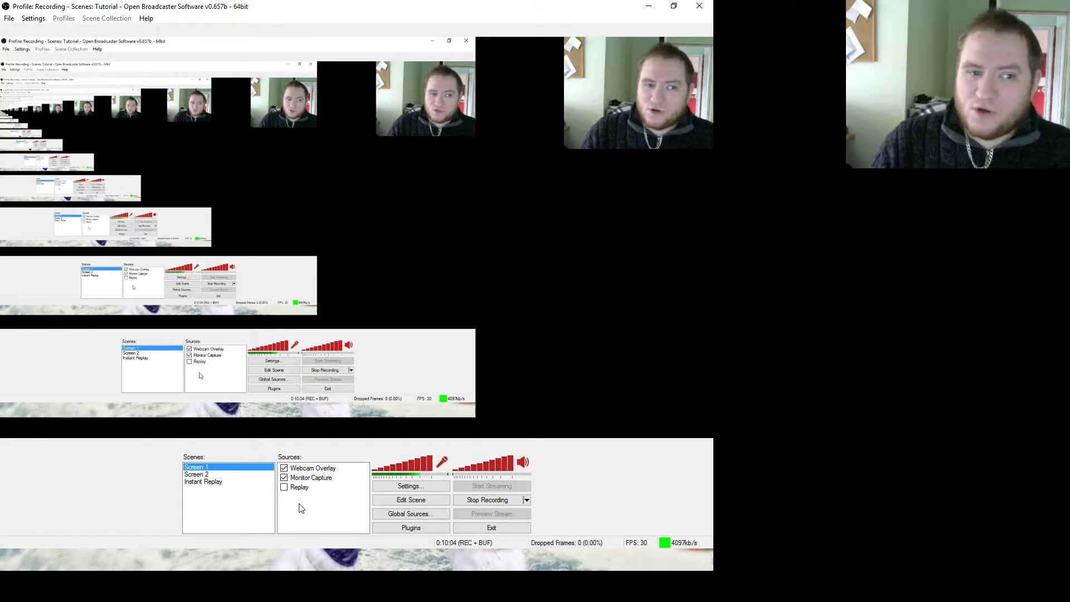
Add an image source named Background to the Screen 1 scene, using background.png from the OBS instant Replay folder.
right_click(299, 505)
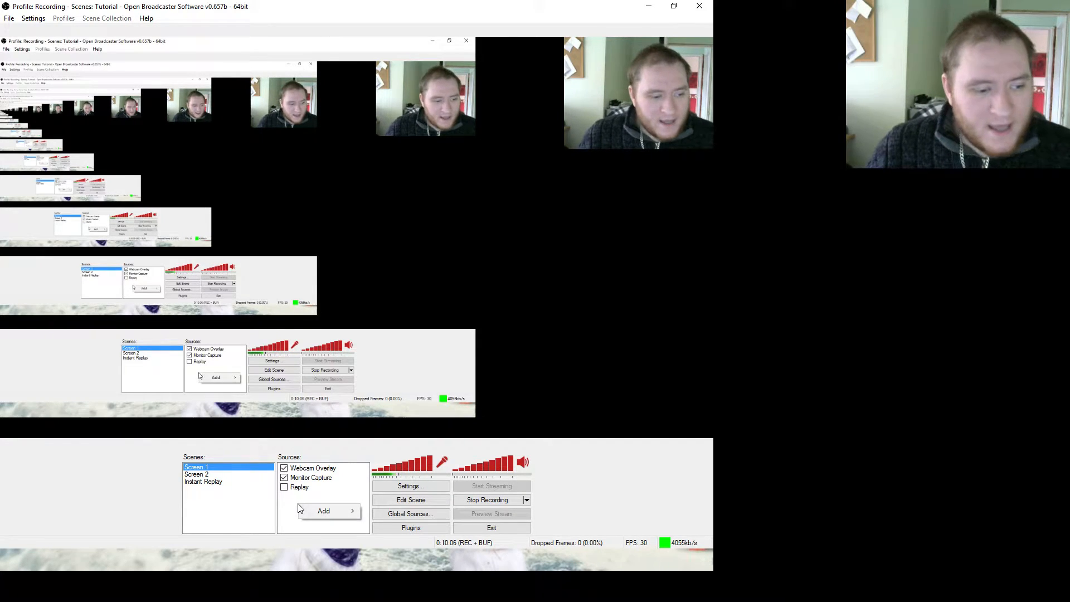
mouse_move(325, 512)
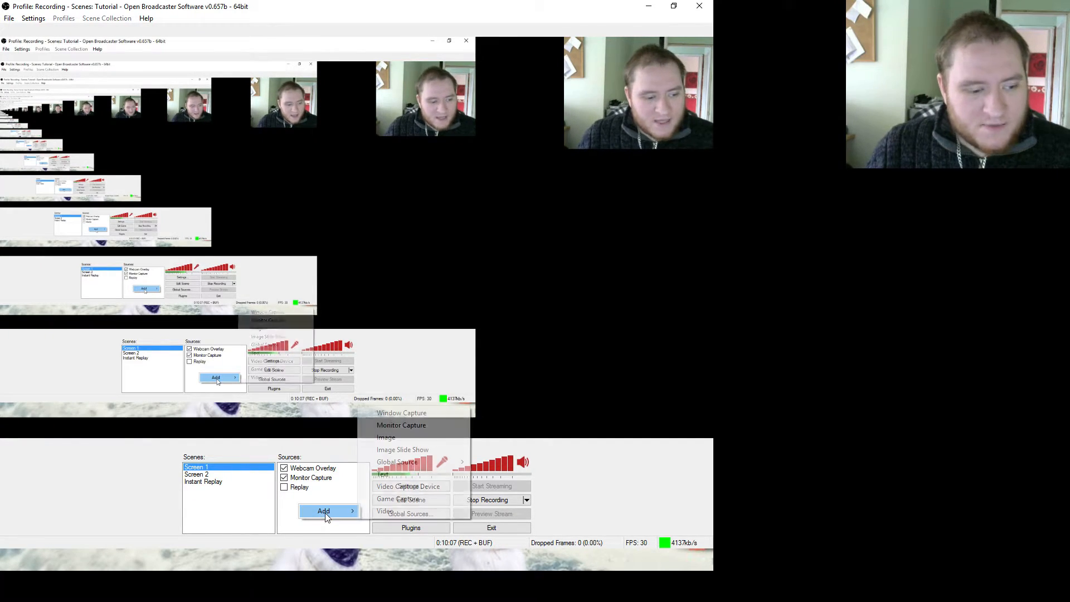
click(390, 437)
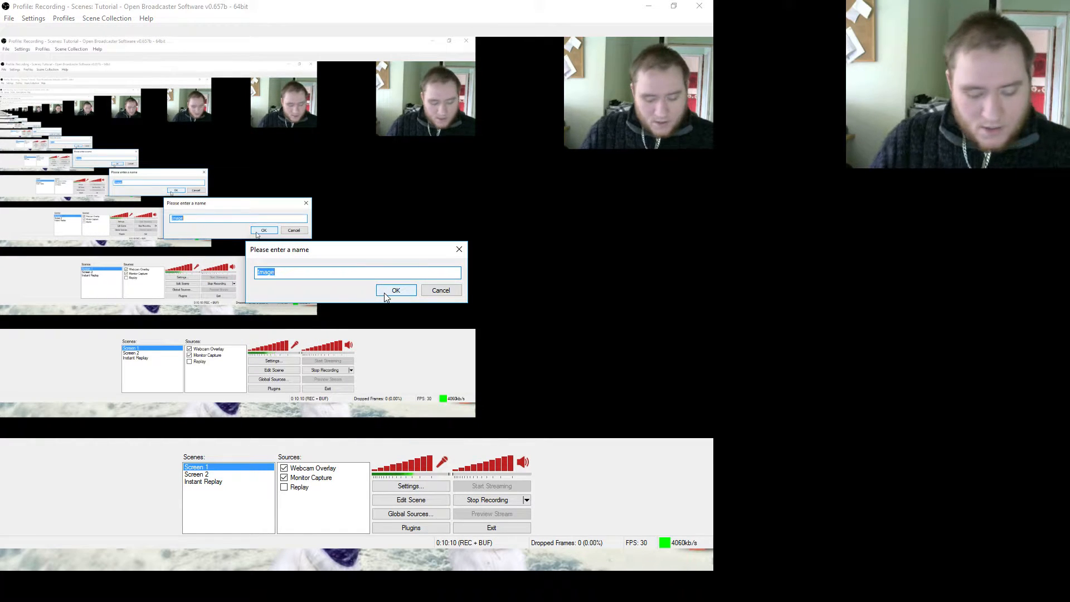
text(Background)
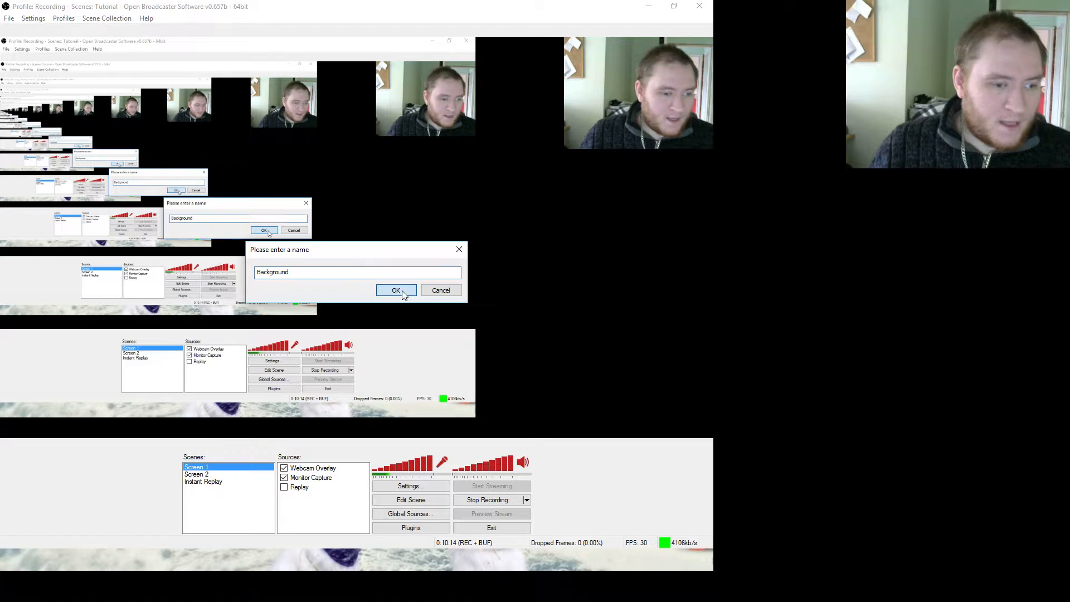
click(396, 289)
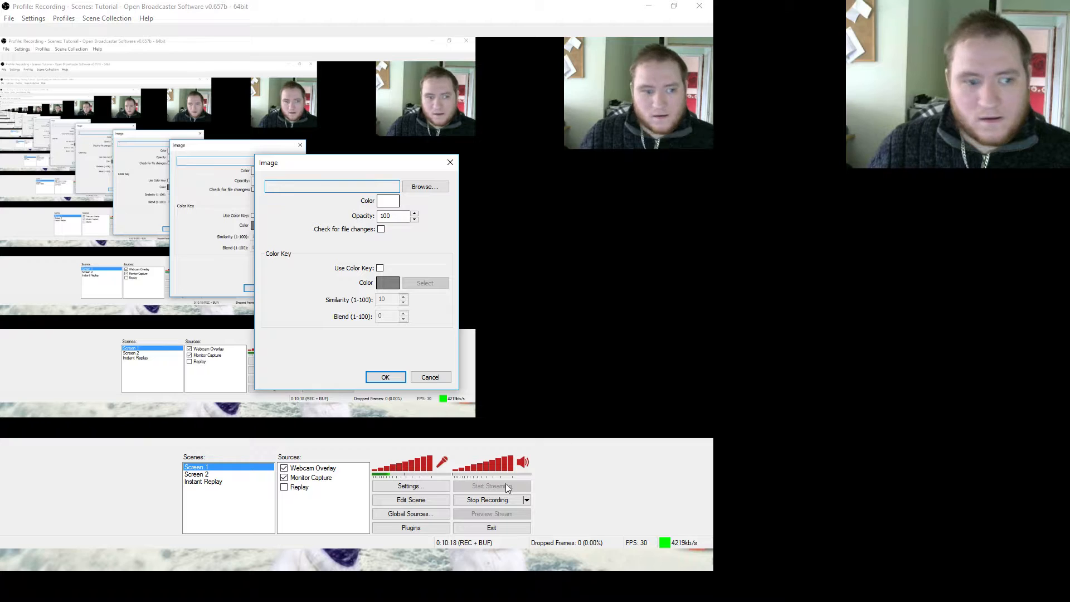
click(421, 188)
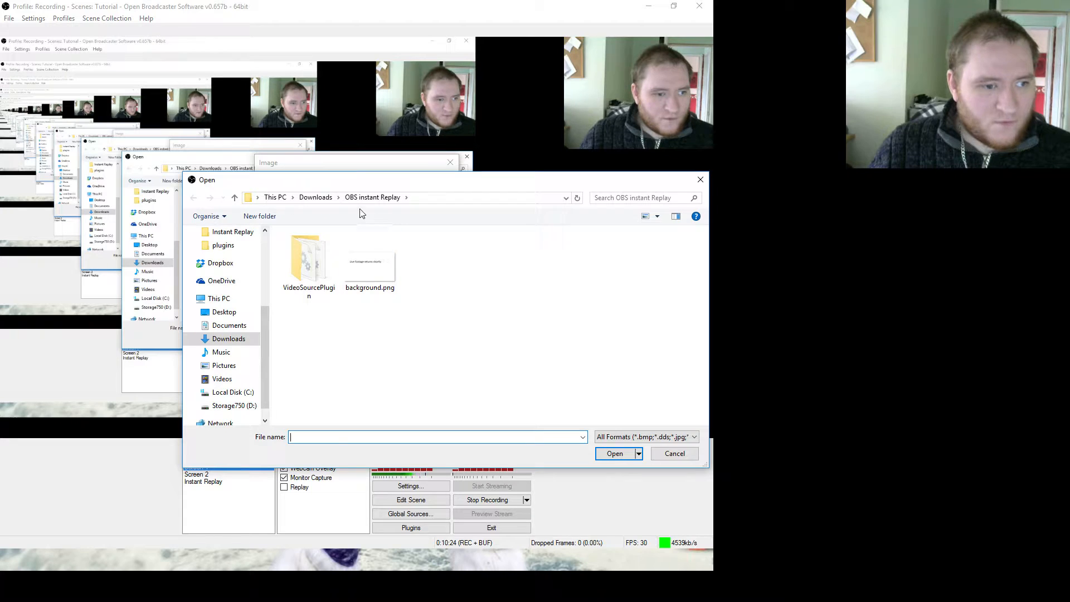
double_click(370, 266)
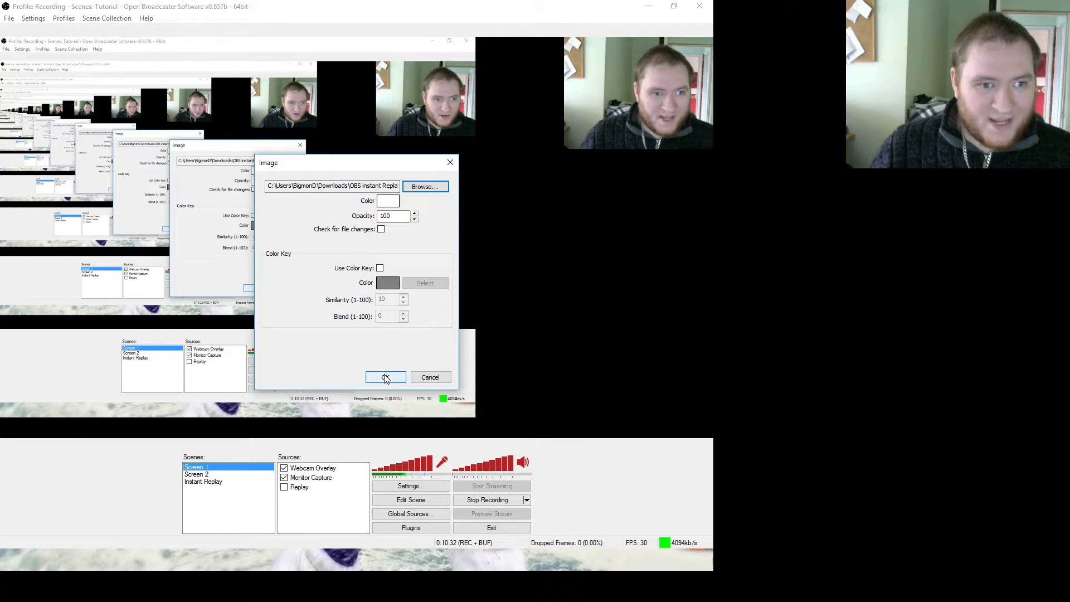
click(391, 379)
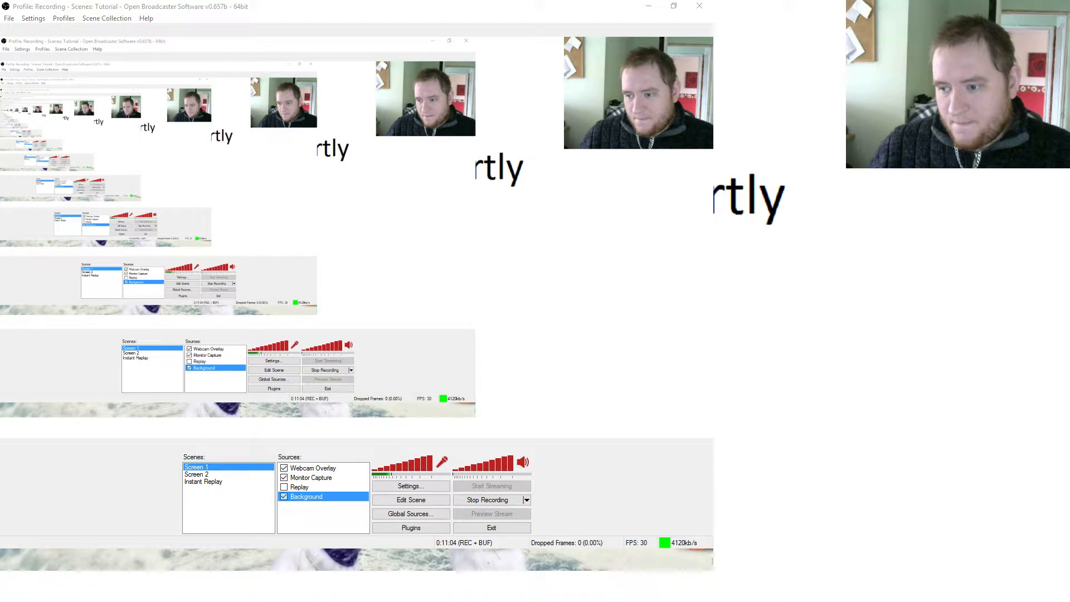
Disable the Background source in the Screen 1 scene, keeping the webcam and monitor capture sources enabled.
click(291, 521)
click(292, 487)
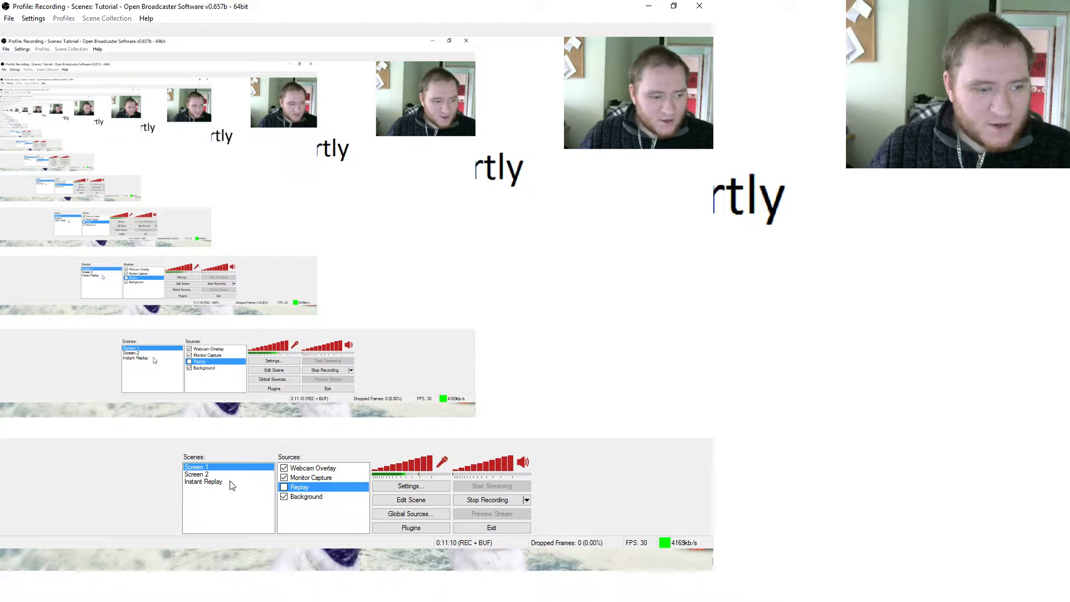
click(284, 468)
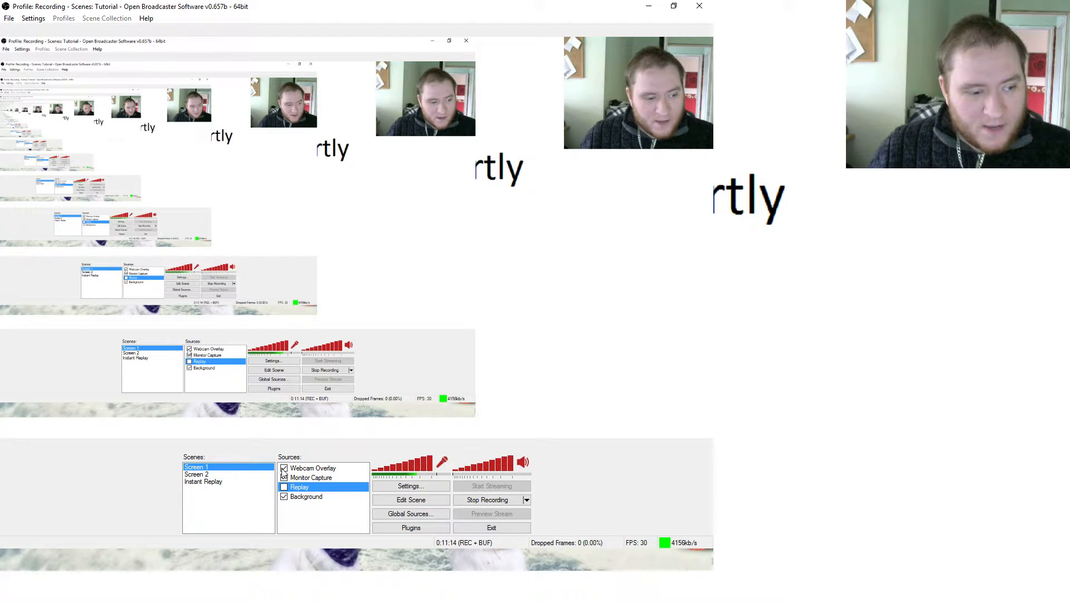
click(284, 478)
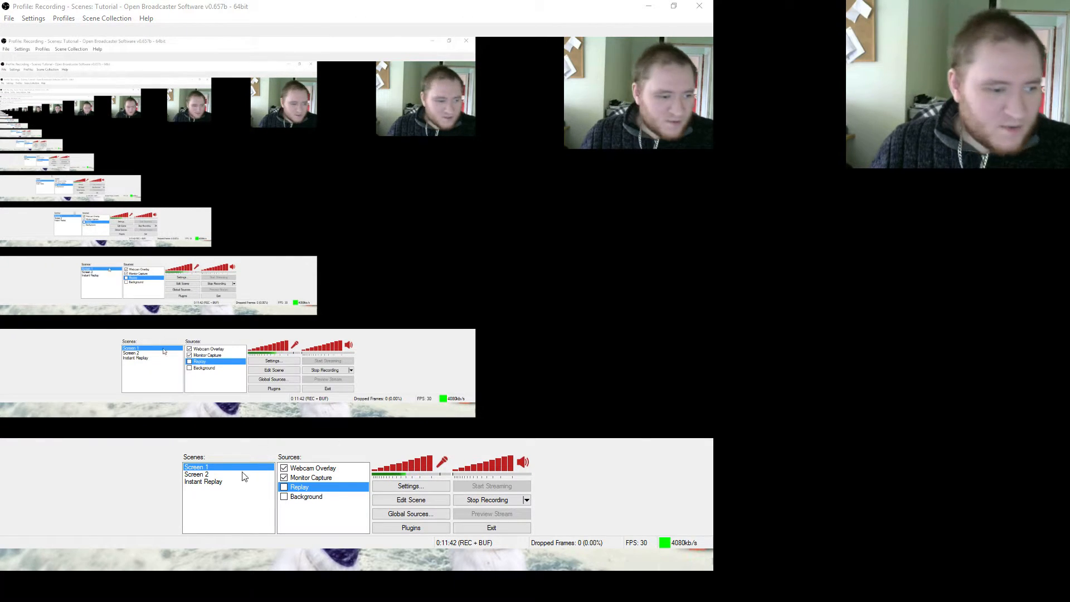
Switch to the Screen 2 scene and select the Replay10s.mp4 clip in the Replays folder.
click(212, 473)
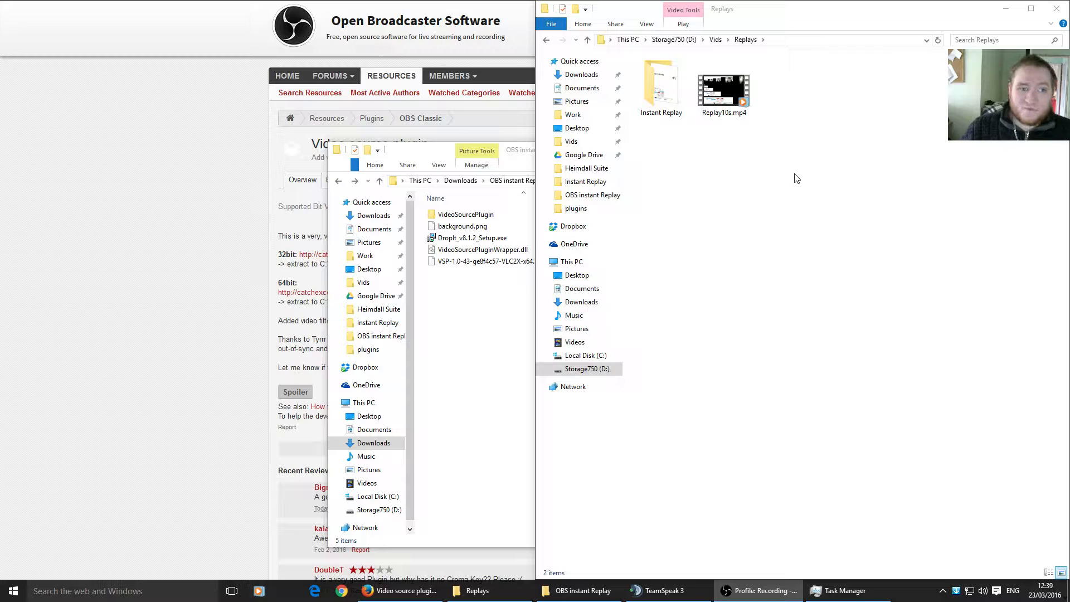
drag(796, 178, 710, 197)
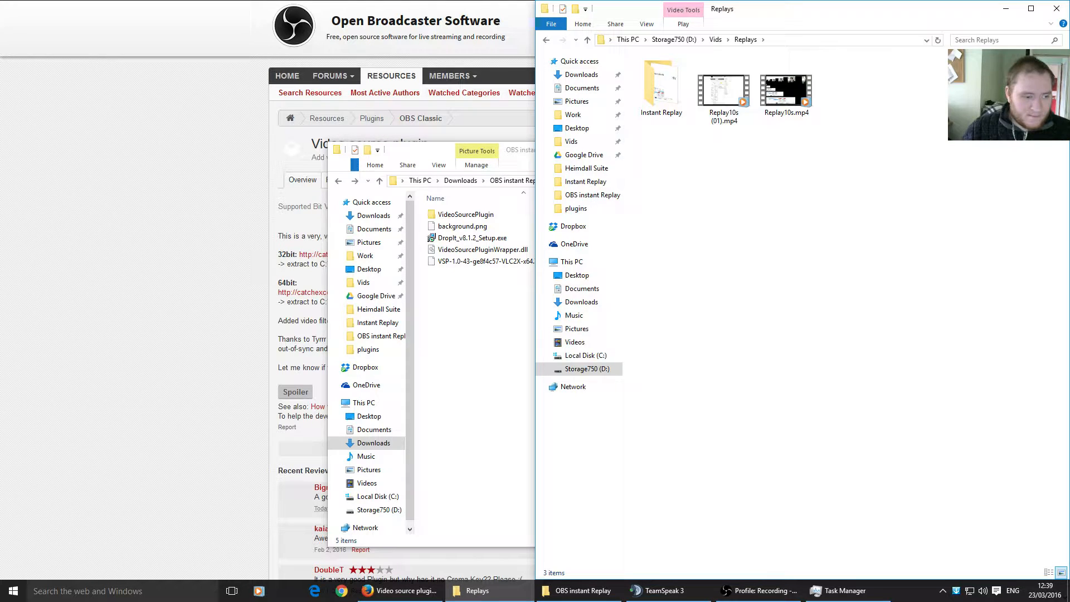
click(794, 97)
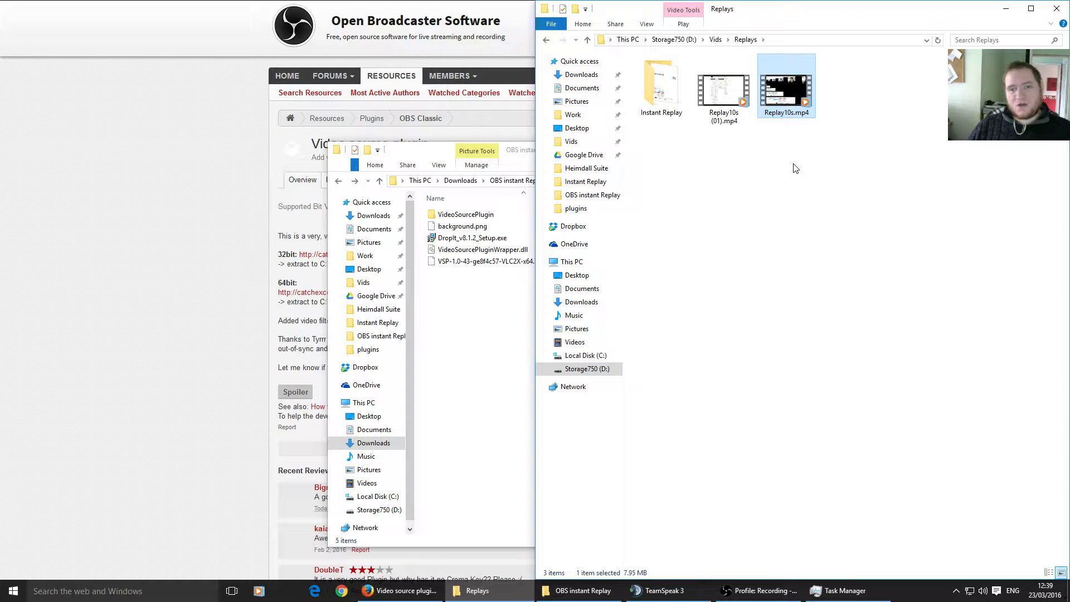
View the DropIt v8.1.2 installer package download on the DropIt website in the browser, and minimize the browser.
click(276, 158)
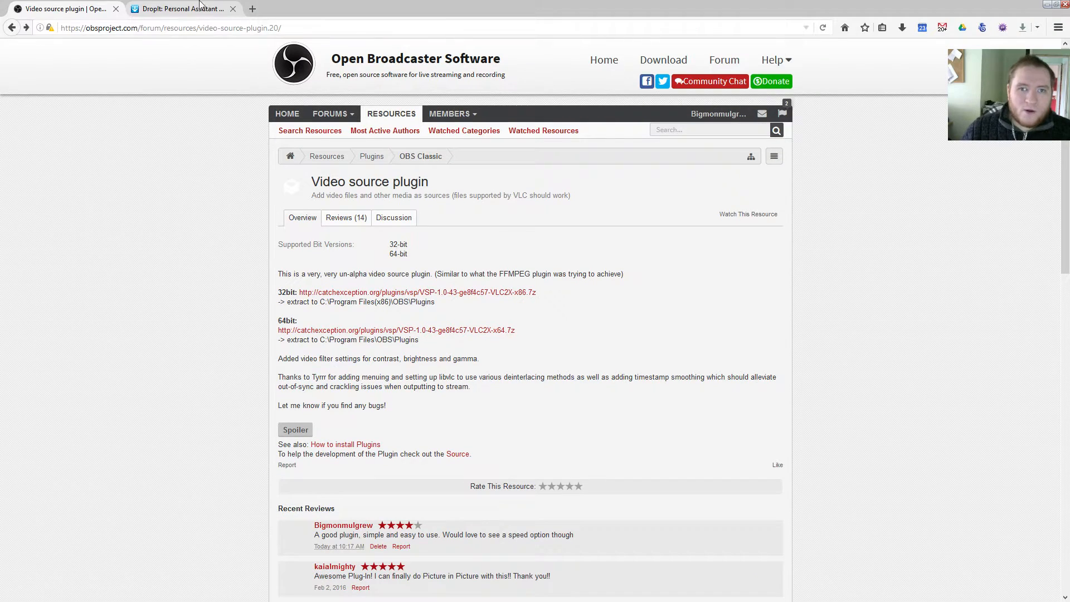
click(195, 5)
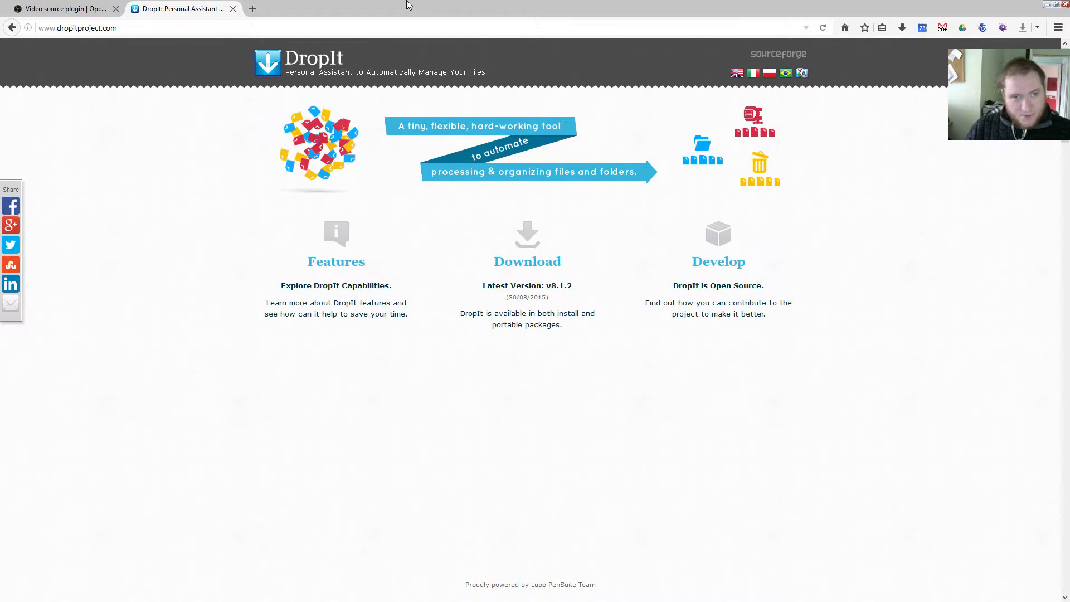
click(536, 196)
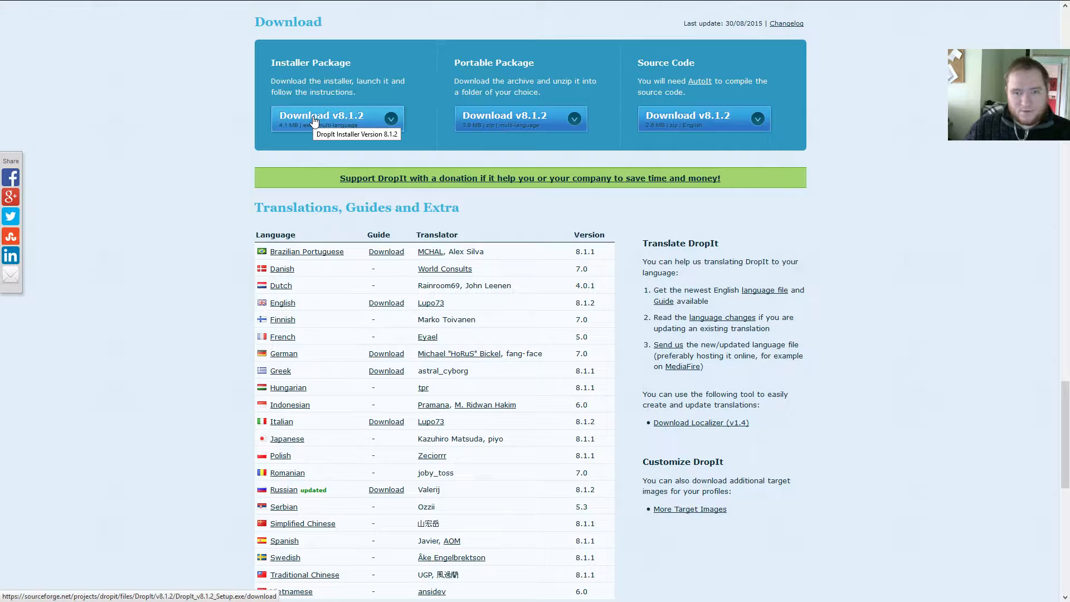
mouse_move(449, 10)
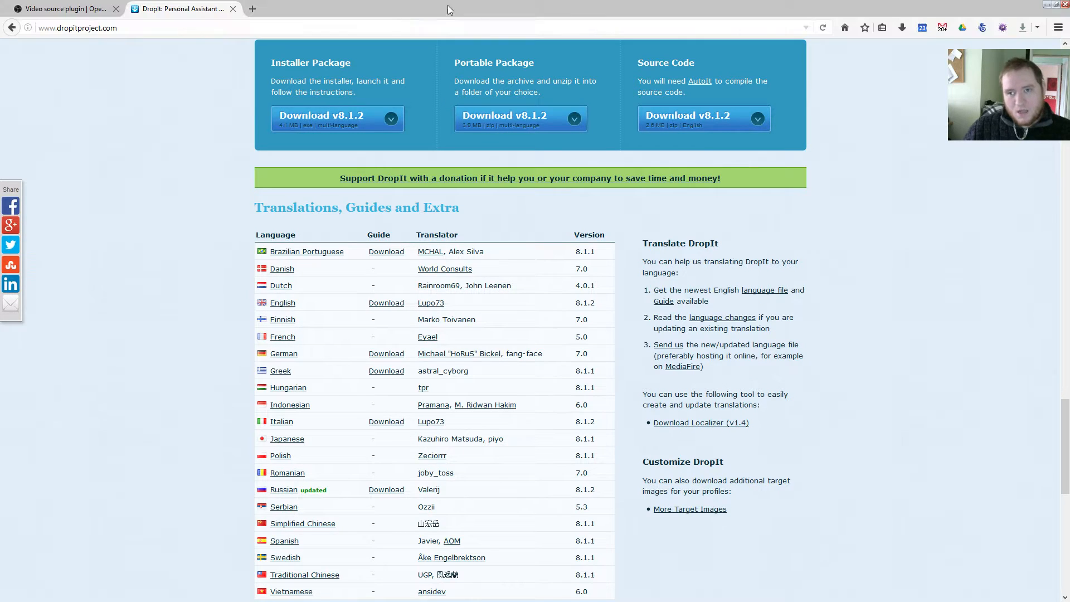
click(1047, 3)
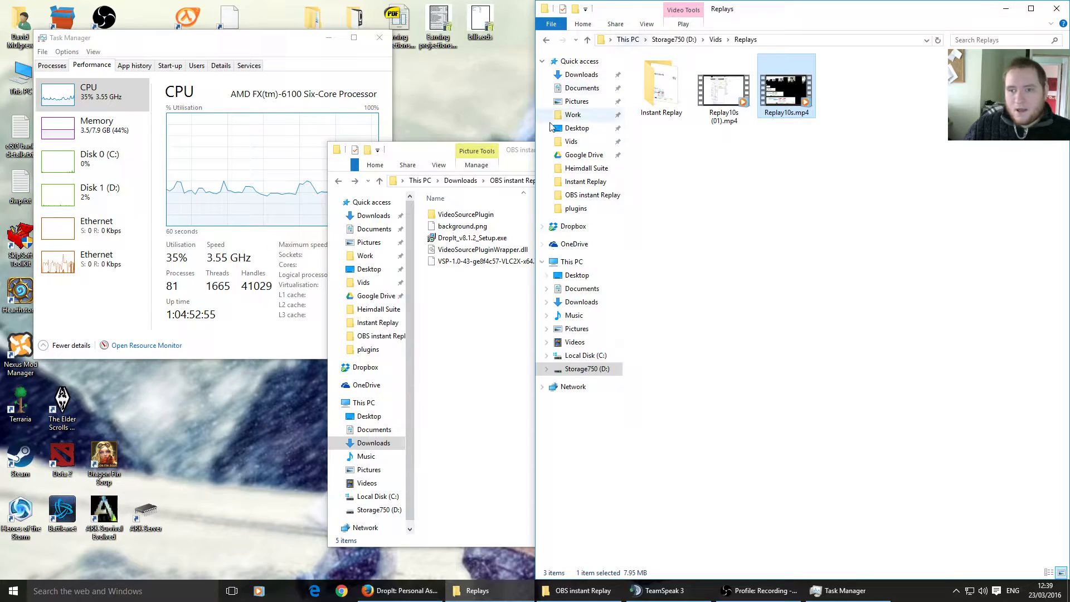
Locate the DropIt_v8.1.2_Setup.exe installer in the OBS instant Replay folder.
click(518, 313)
click(490, 239)
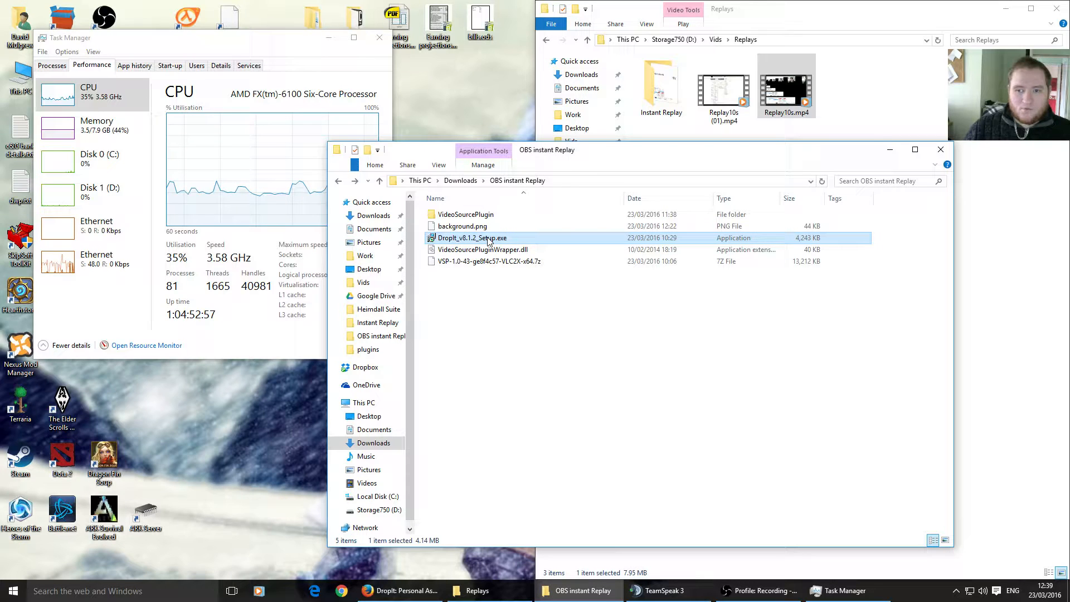
click(499, 331)
Show DropIt's floating target image from the running background program and place it over the empty area of the folder window.
click(956, 591)
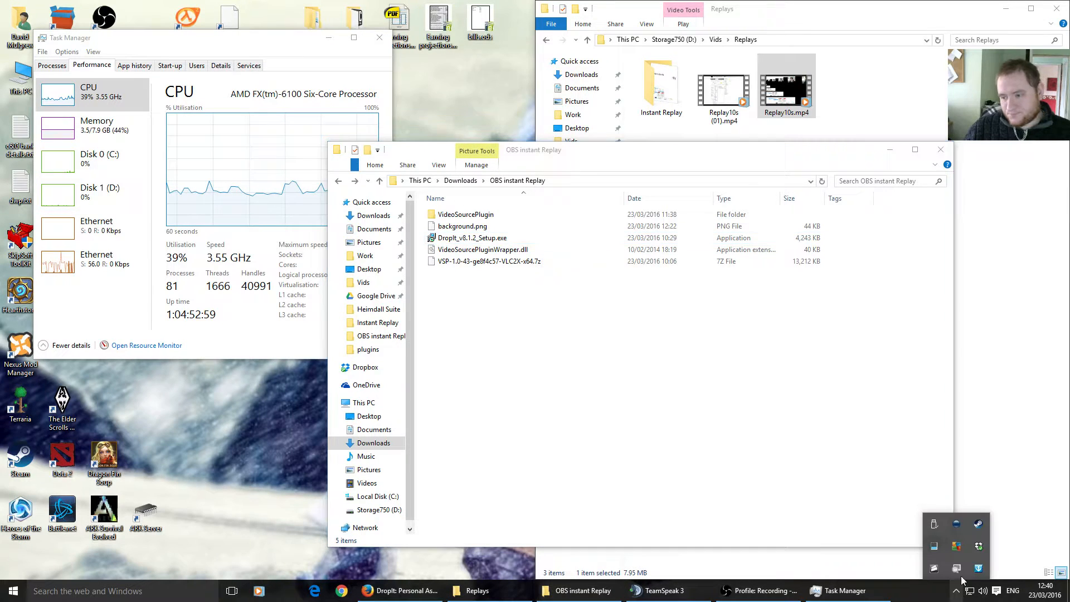
click(983, 570)
drag(1000, 208, 609, 333)
click(691, 383)
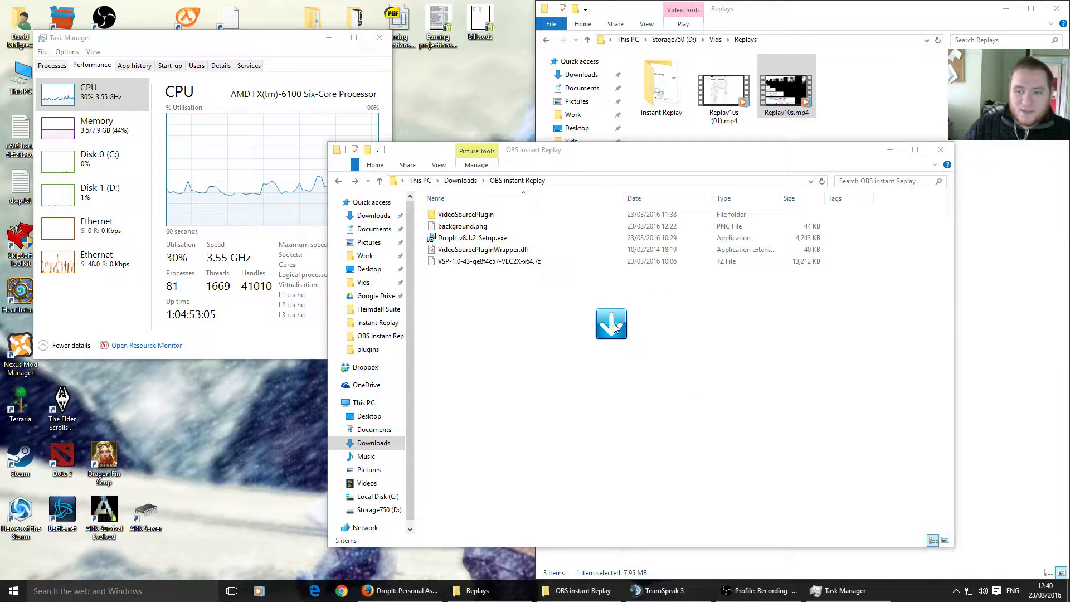
drag(615, 328, 819, 328)
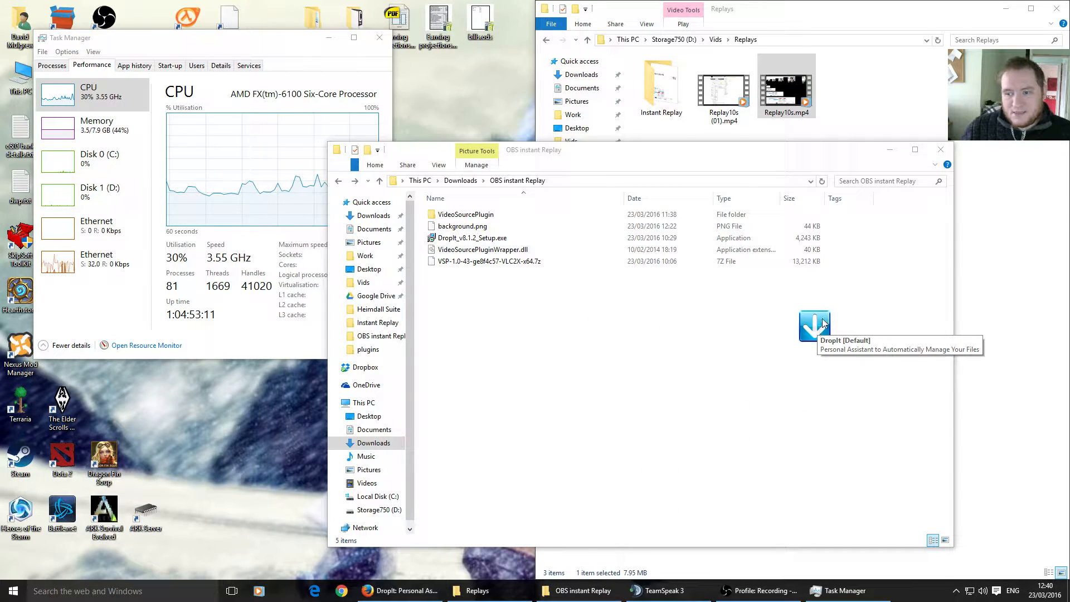
drag(819, 329, 759, 316)
Open the Instant Replay association in DropIt for editing.
right_click(757, 322)
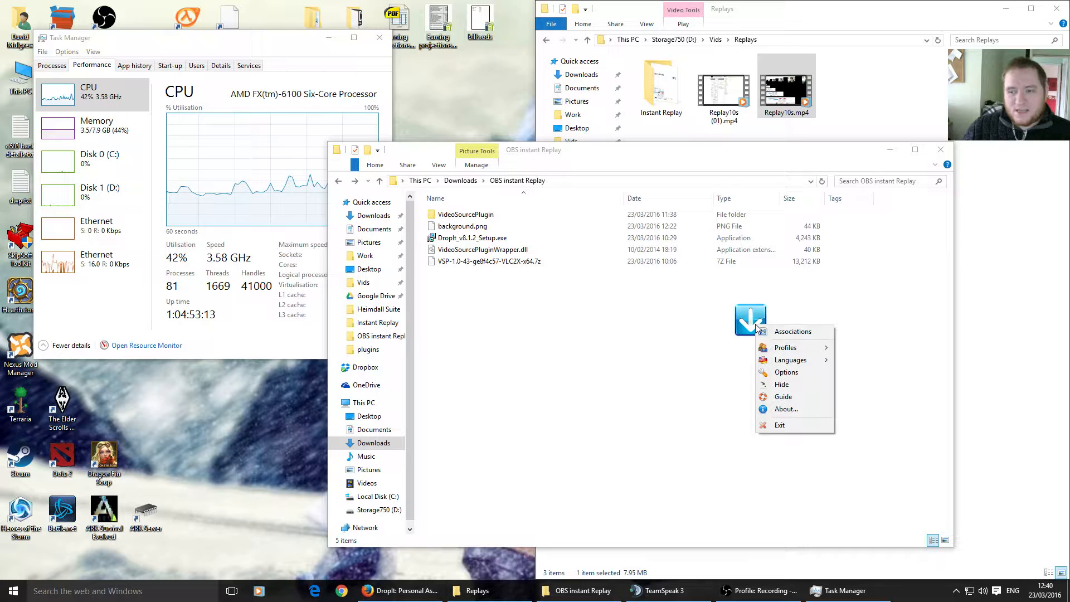
click(784, 335)
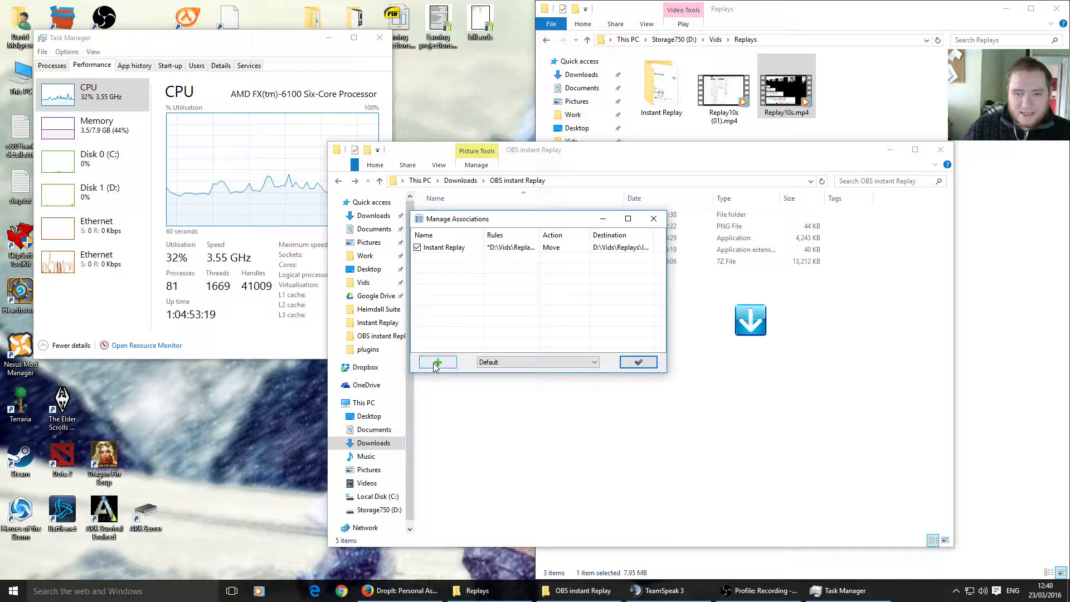
right_click(472, 248)
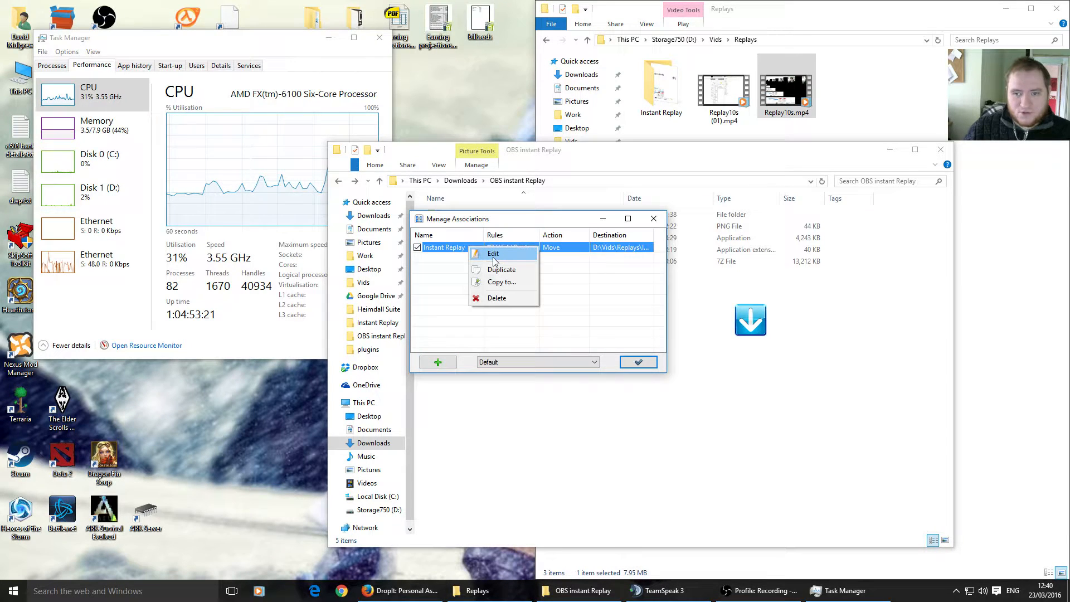
click(490, 256)
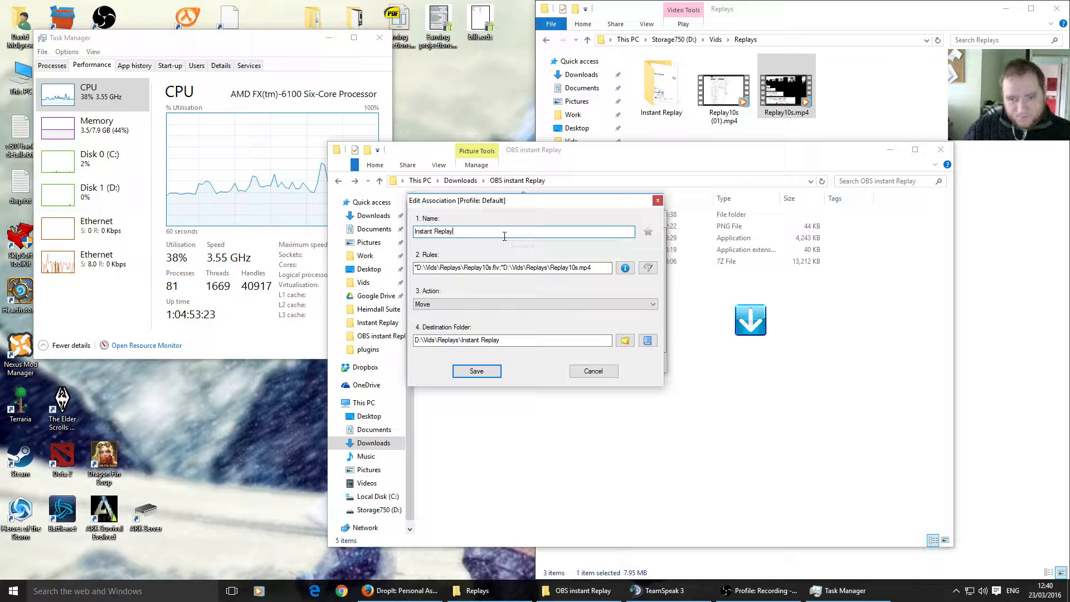
Examine the association's name and its two path rules for the Replay10s .flv and .mp4 files.
drag(506, 236, 395, 240)
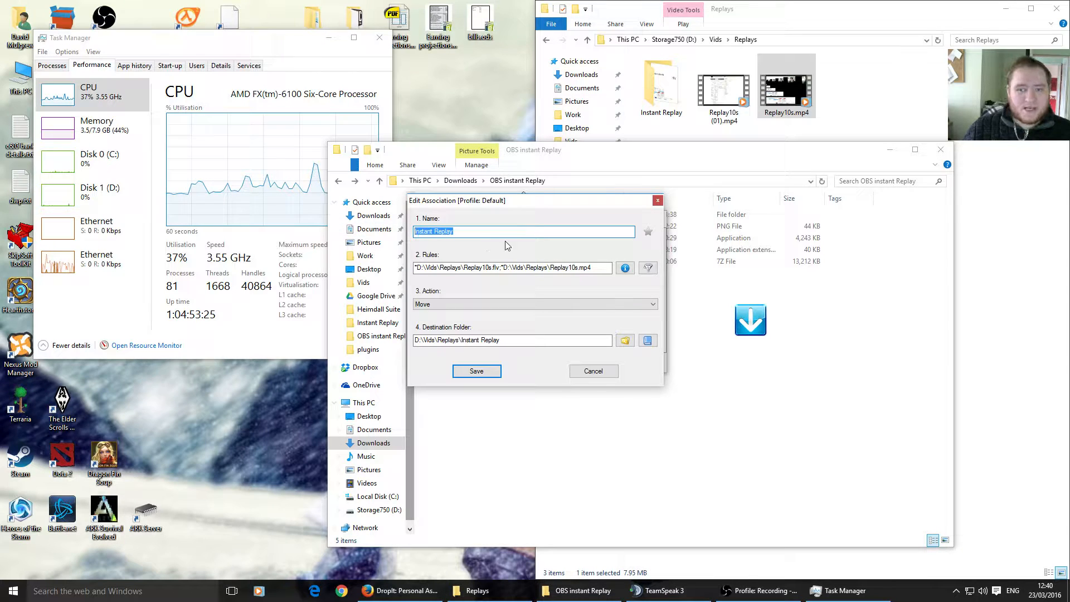
drag(592, 268, 527, 270)
click(527, 271)
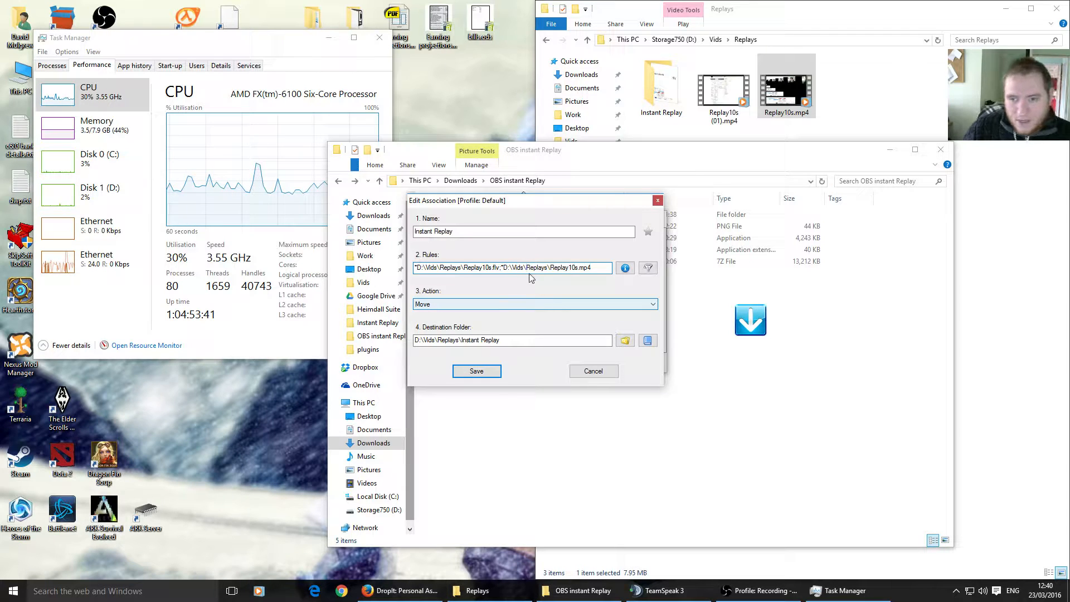
drag(502, 266, 410, 266)
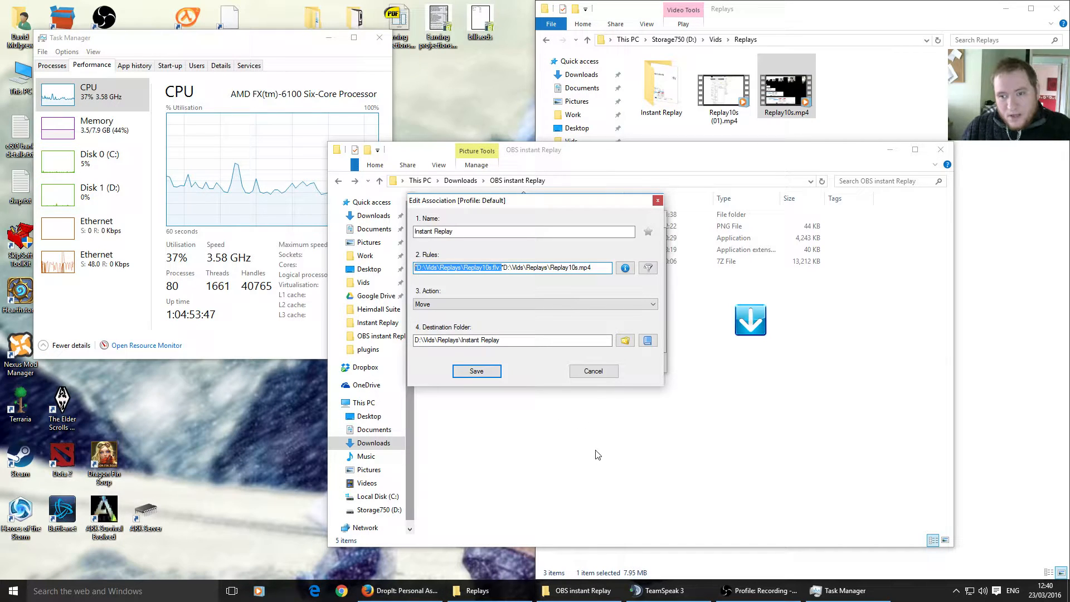
click(503, 268)
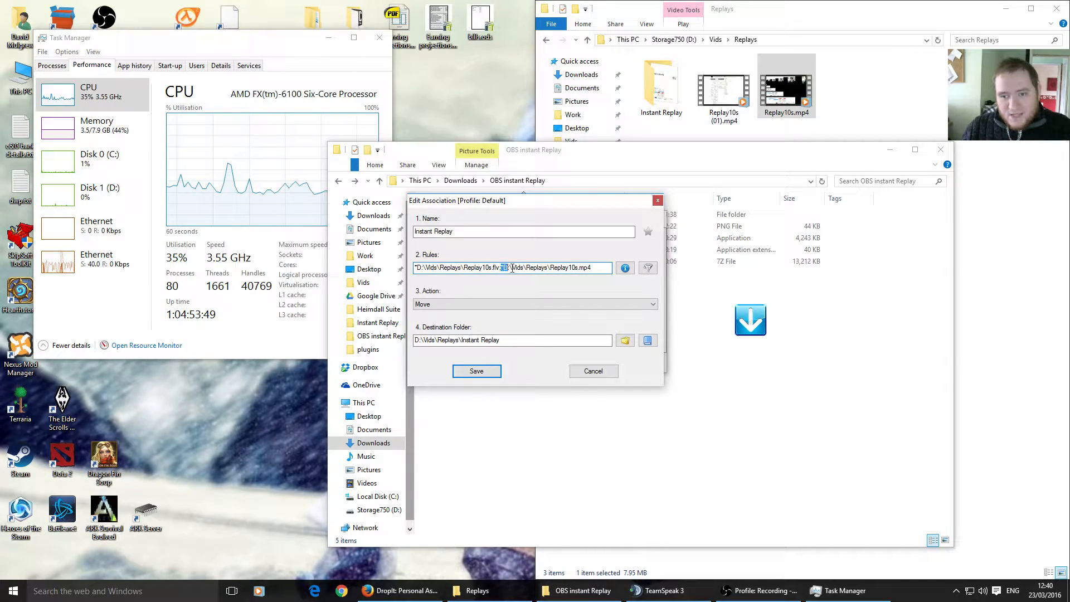
drag(512, 269, 615, 268)
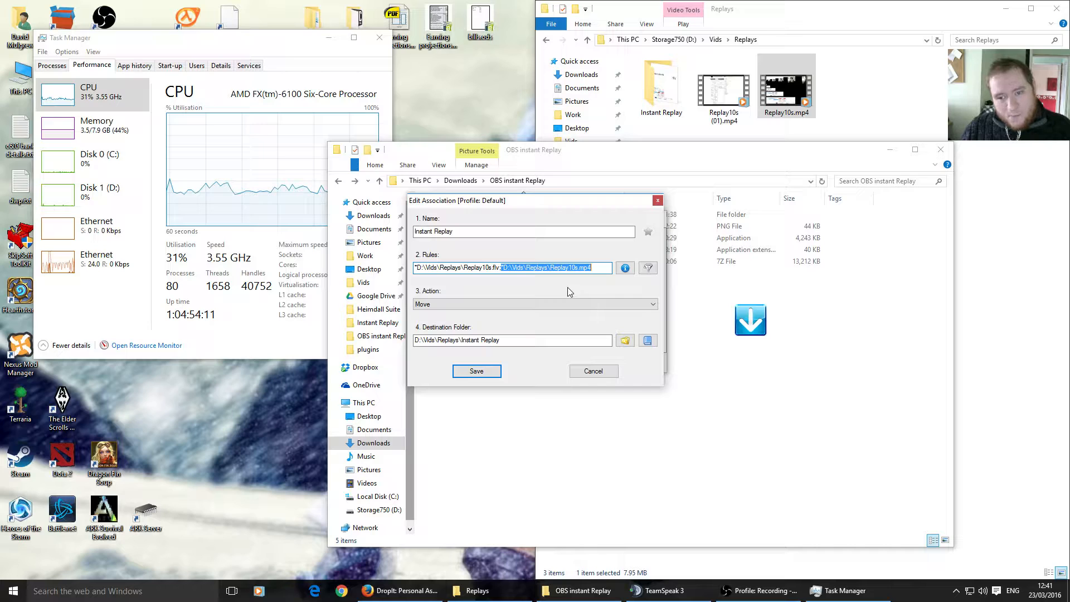
Check the separator between the two rules against DropIt's rule examples for files.
click(503, 268)
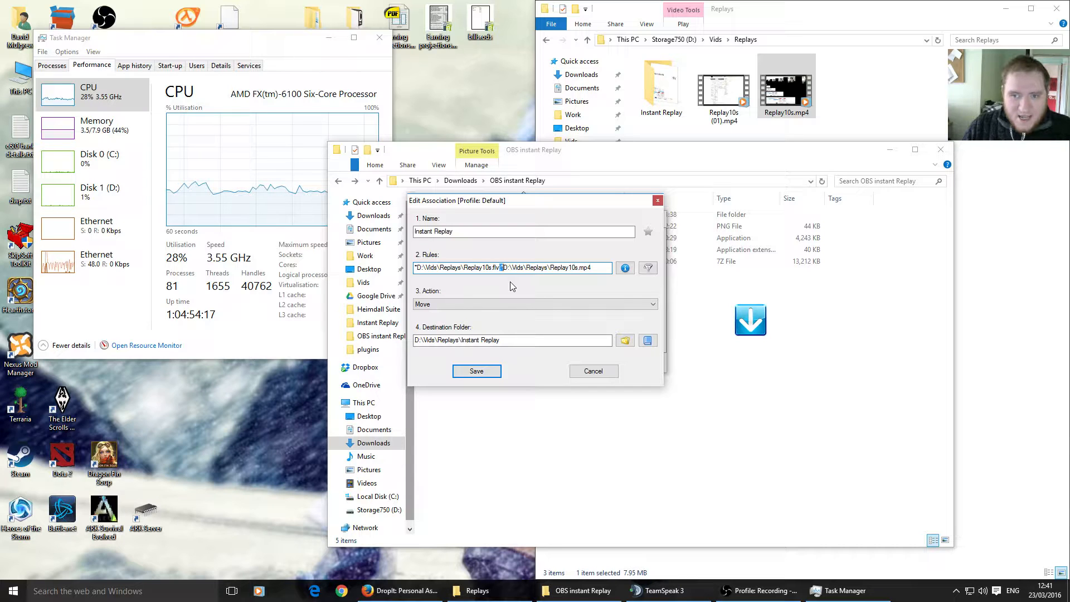
click(625, 268)
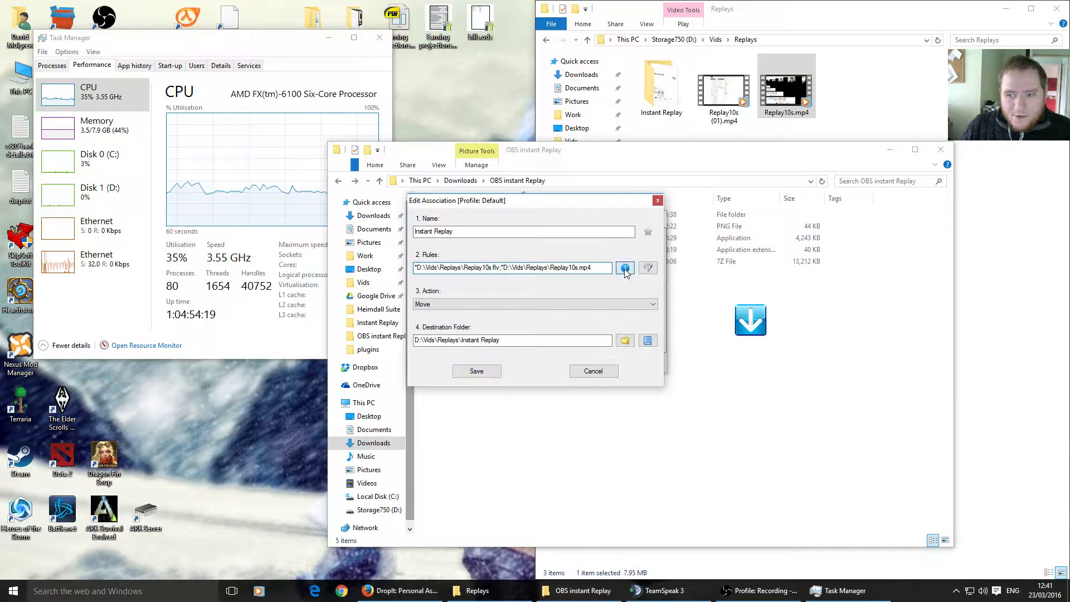
mouse_move(614, 287)
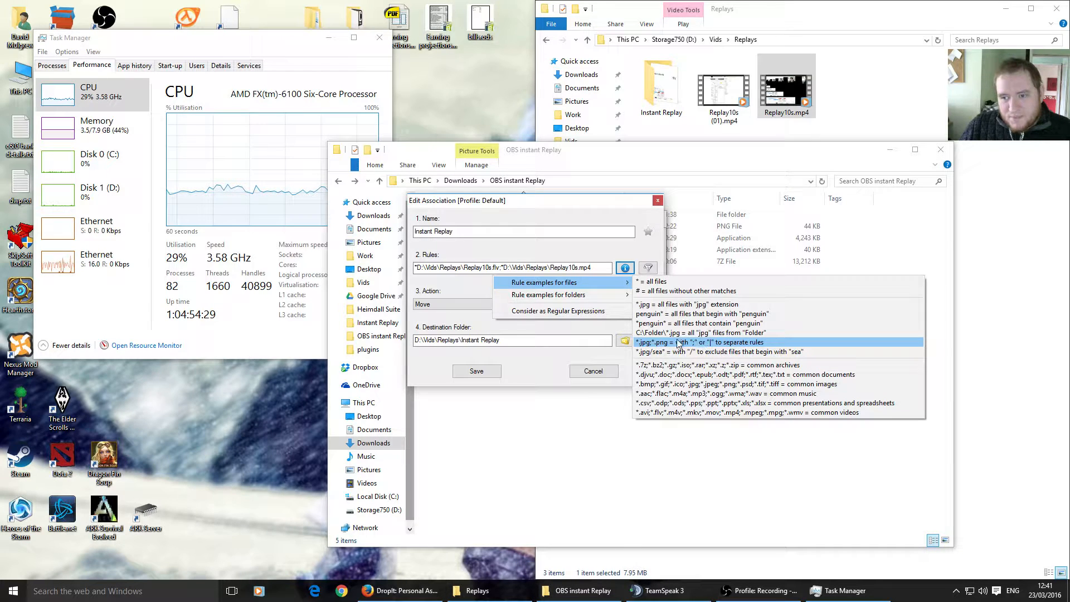
Set the Instant Replay association's action to Move, save the association and close the association list.
click(745, 344)
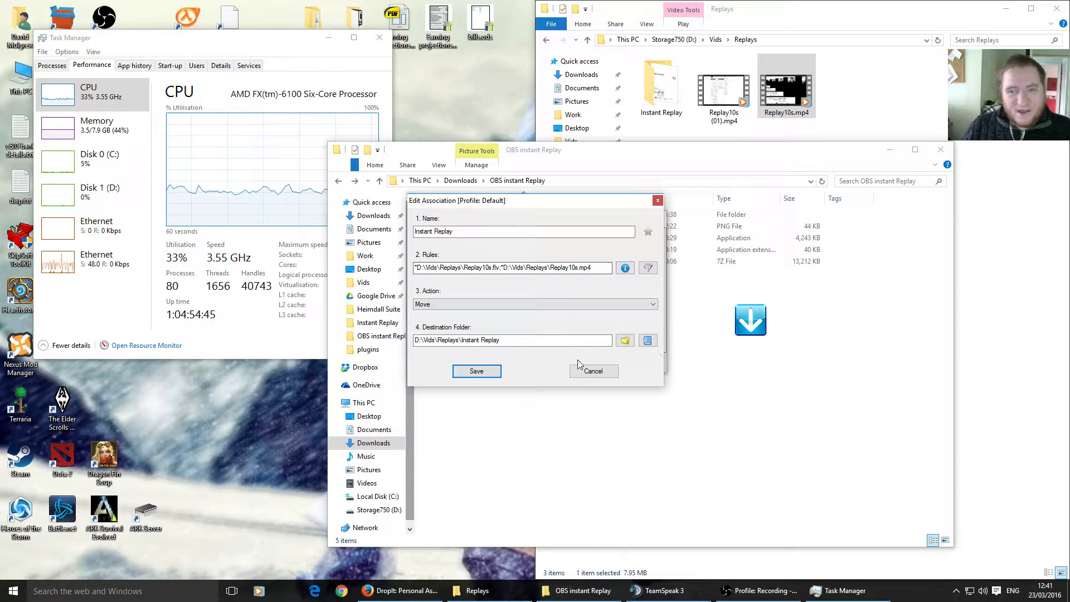
click(484, 305)
click(485, 314)
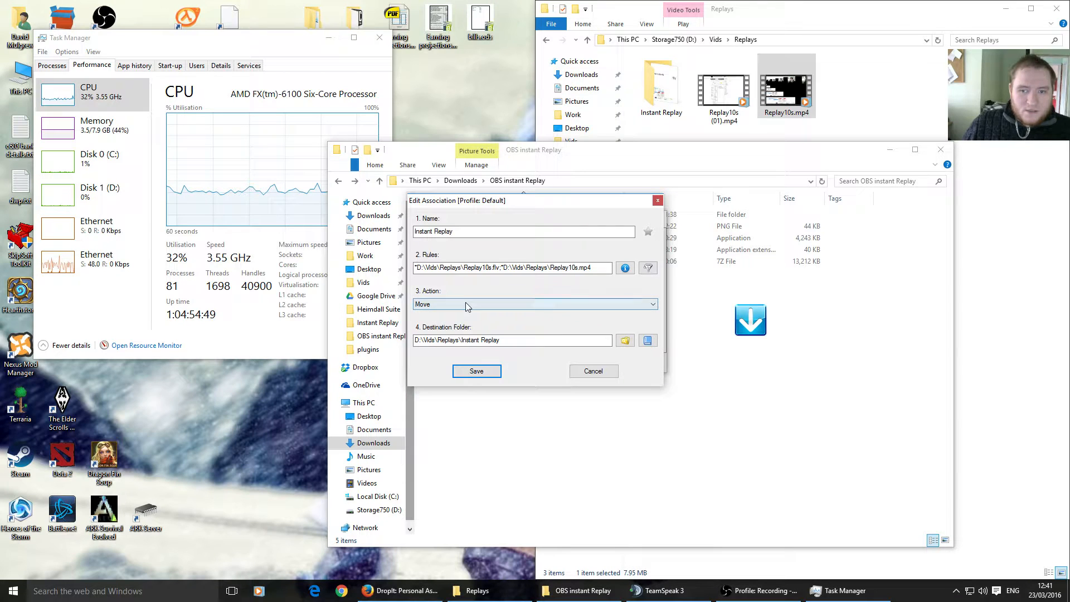
click(465, 303)
click(456, 315)
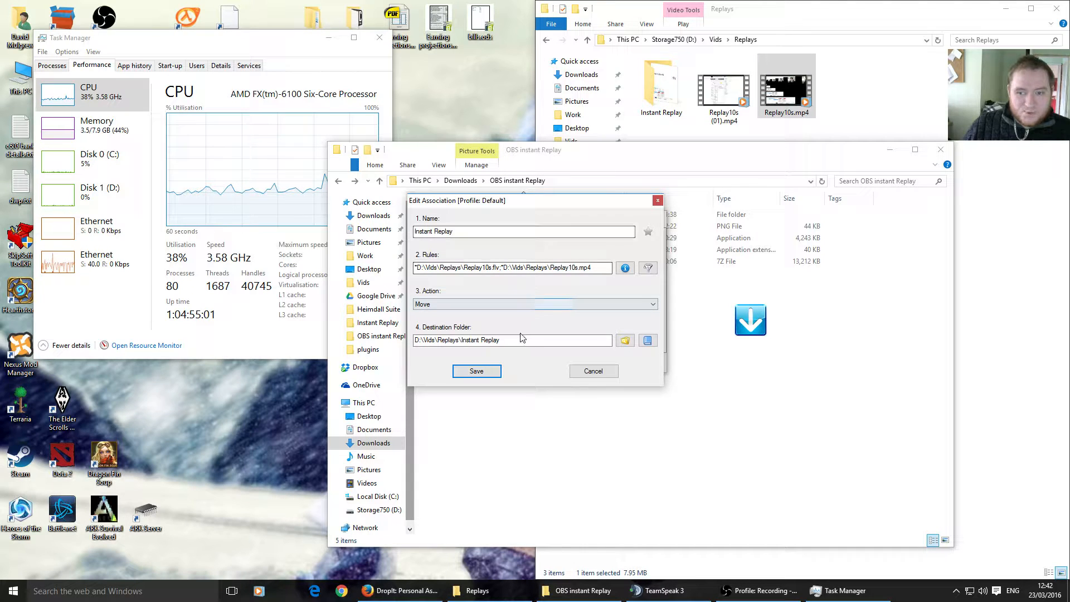
click(476, 371)
click(642, 365)
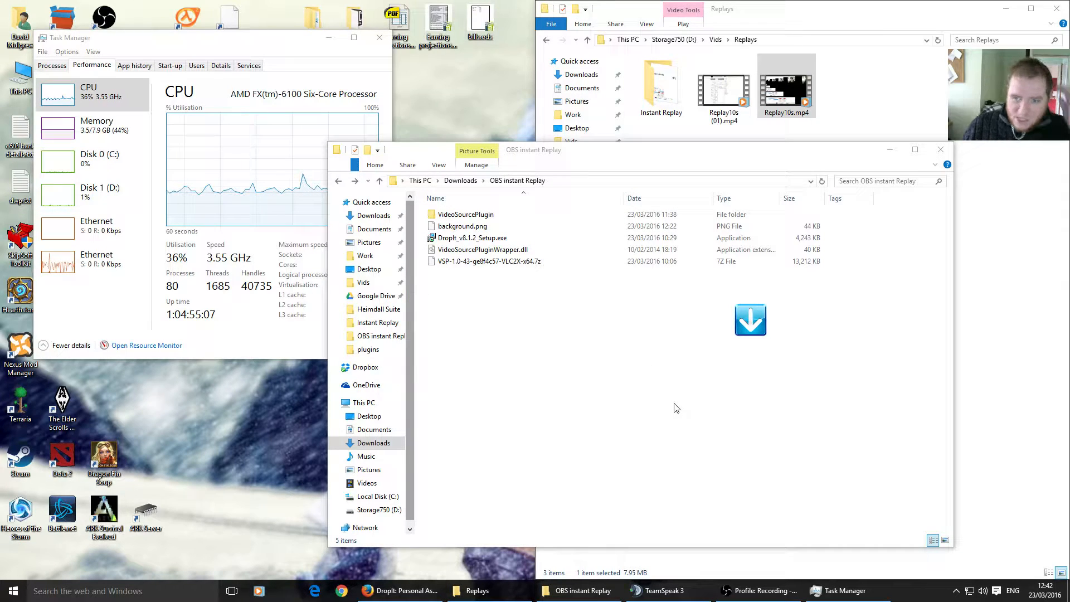
Delete the duplicate clip Replay10s (01).mp4 from the Replays folder.
click(740, 92)
key(Delete)
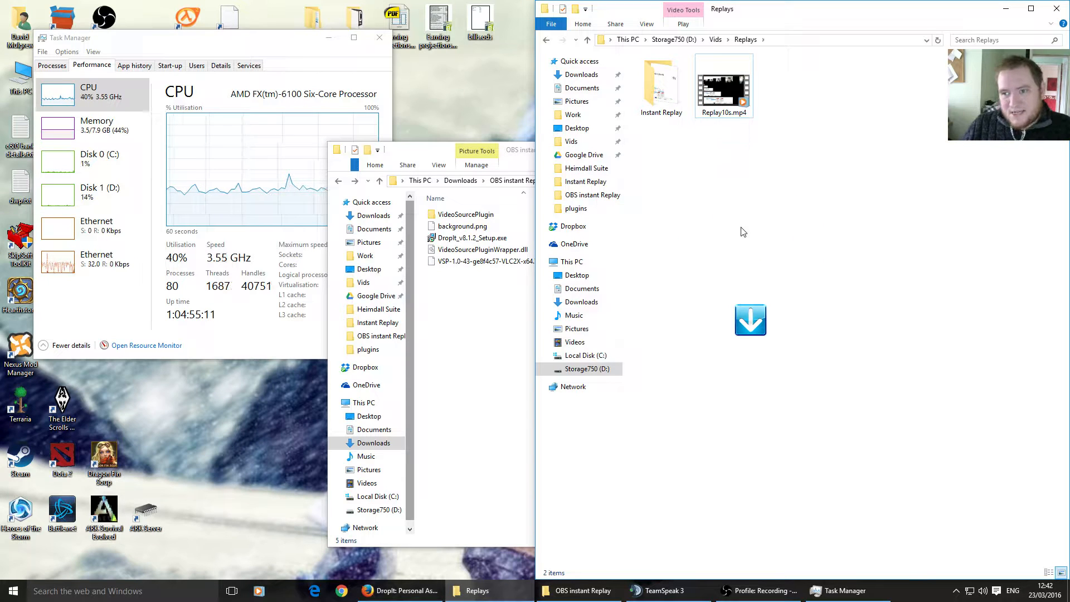
right_click(757, 333)
click(786, 379)
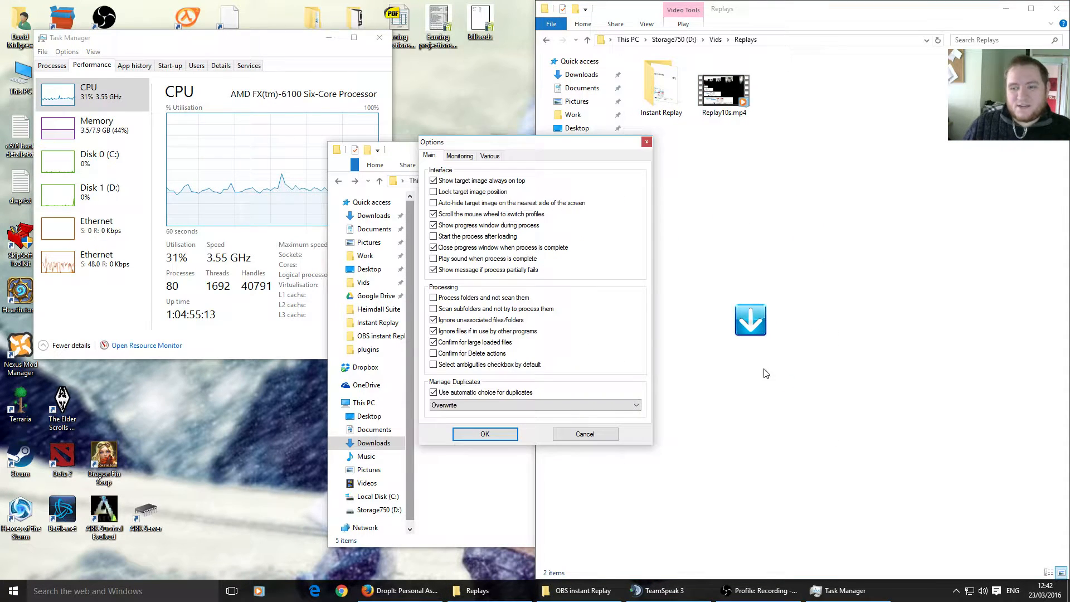
click(646, 142)
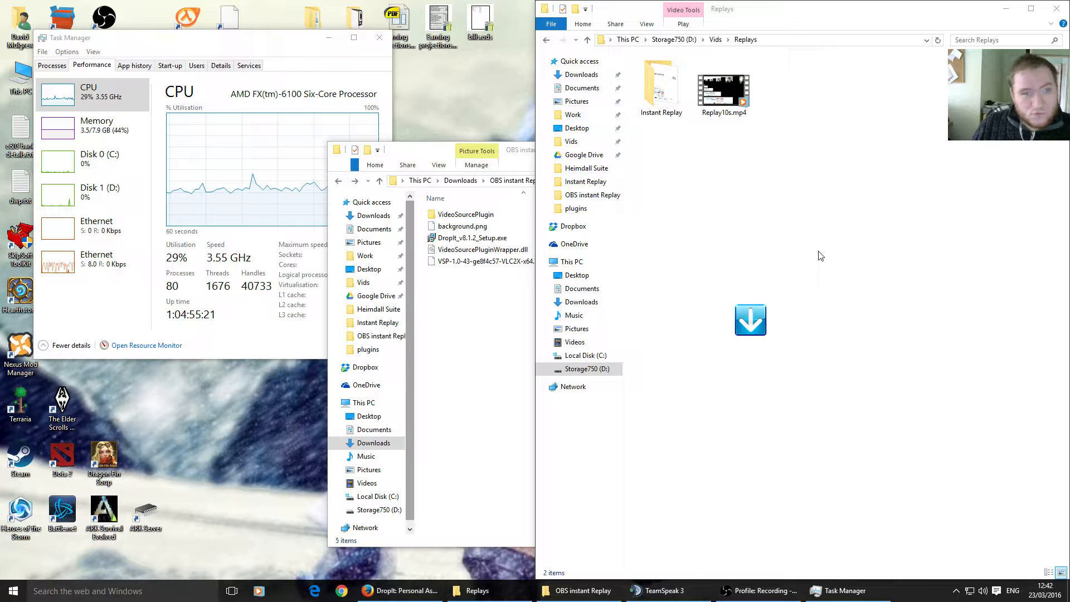
Open DropIt's options and set the automatic choice for duplicates to Overwrite.
right_click(751, 317)
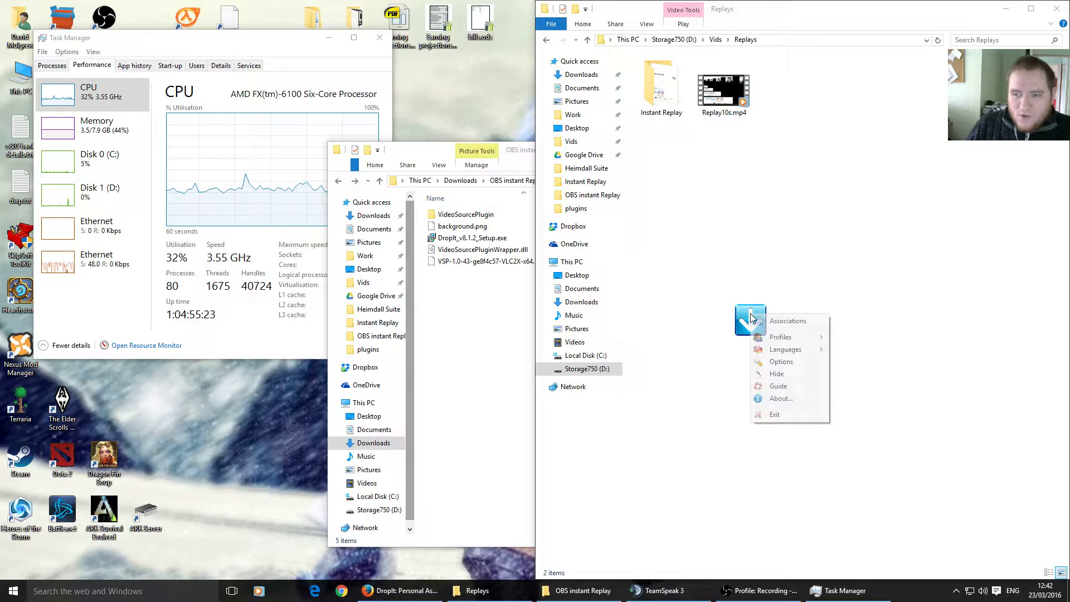
click(786, 362)
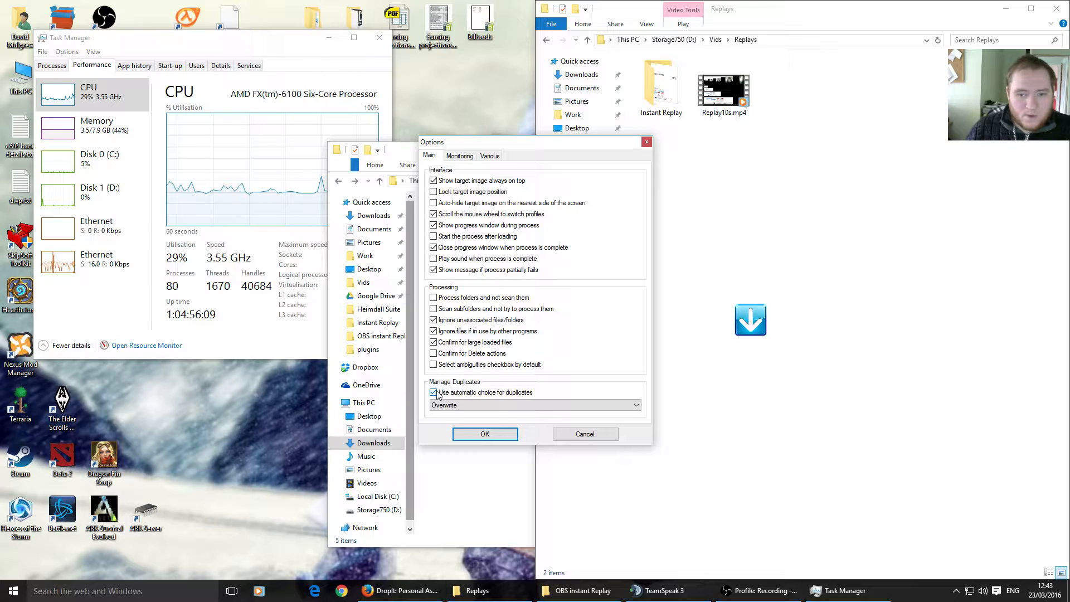
click(501, 405)
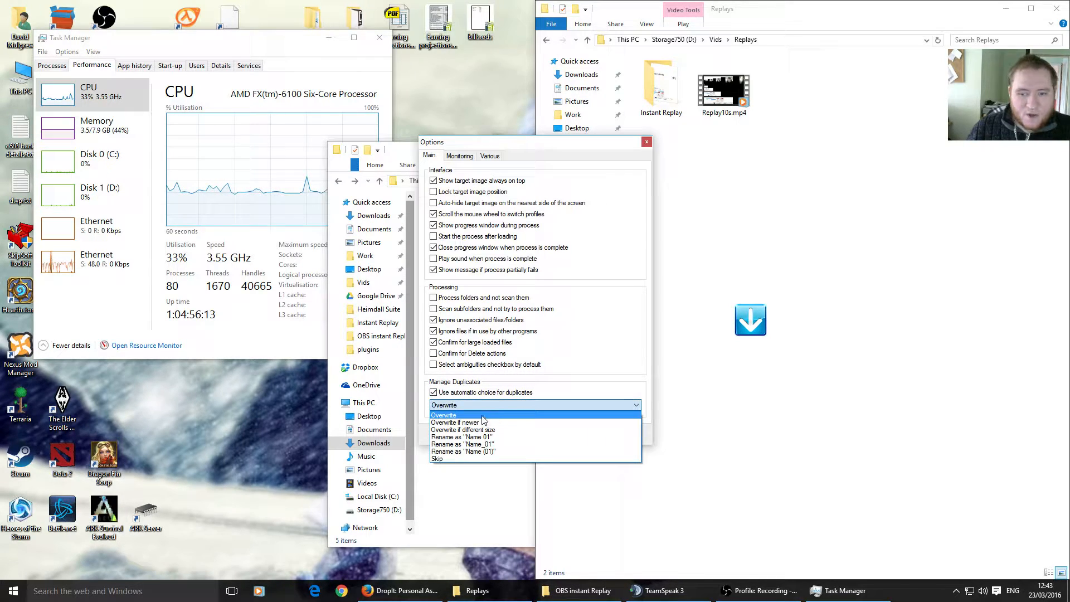
click(483, 416)
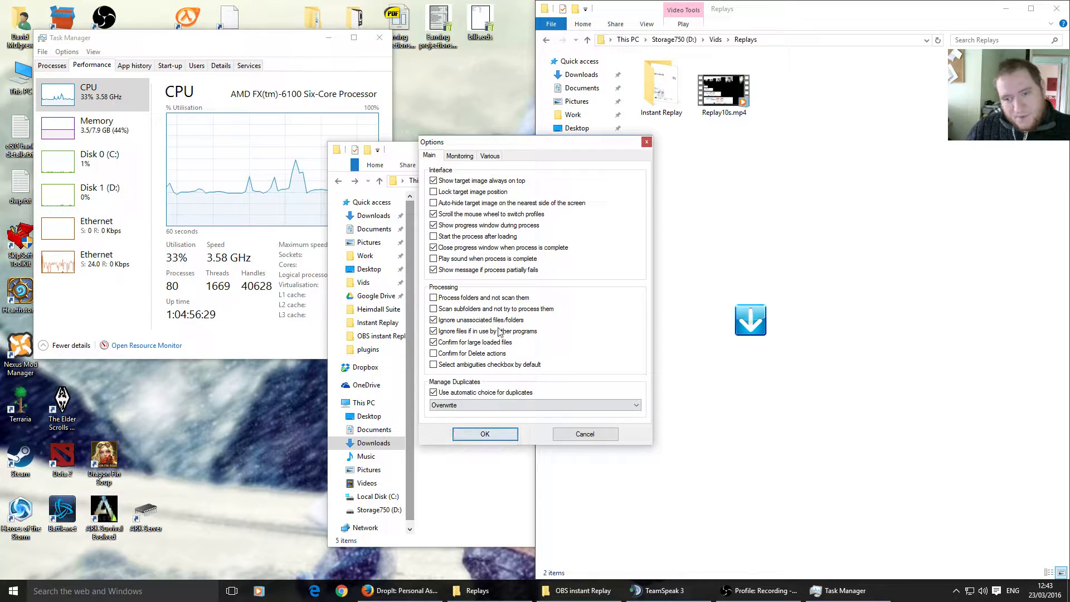
Enable the scan of monitored folders in DropIt's monitoring options with a time interval of 1 second.
click(459, 156)
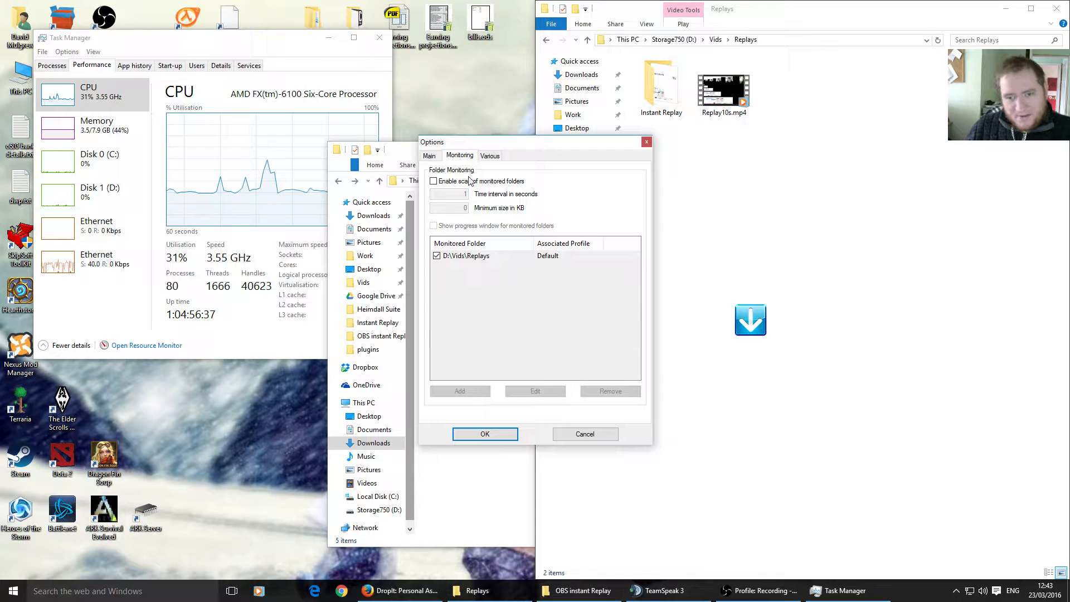
click(433, 181)
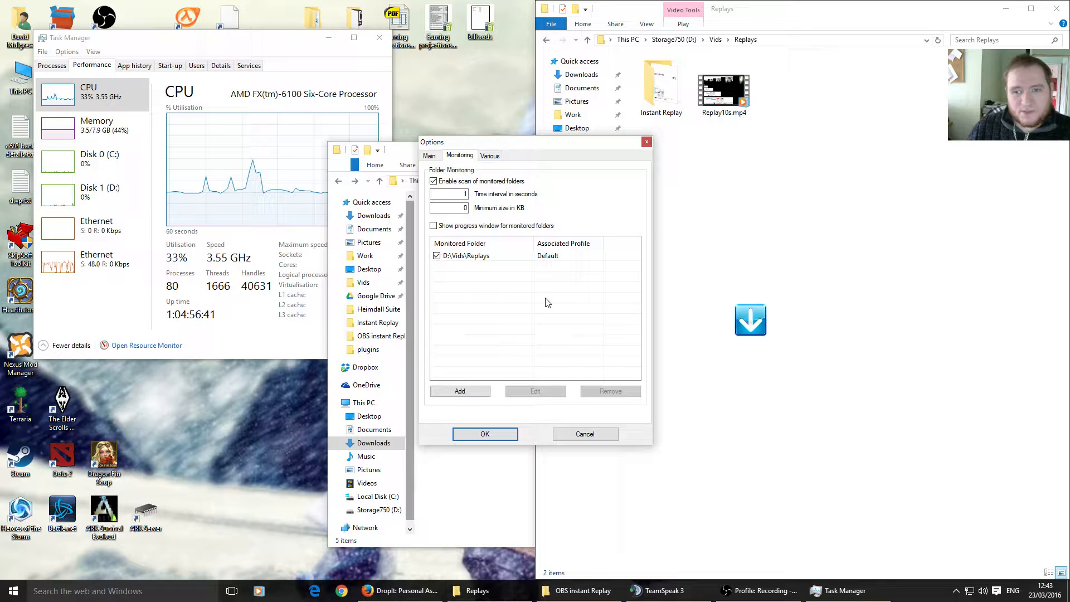
double_click(456, 194)
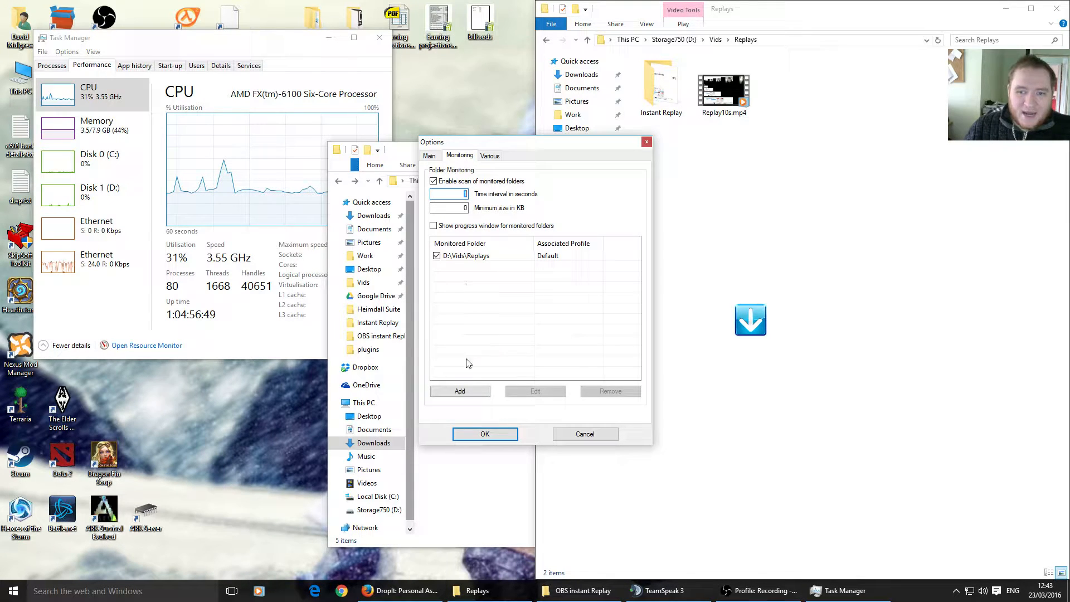
click(459, 391)
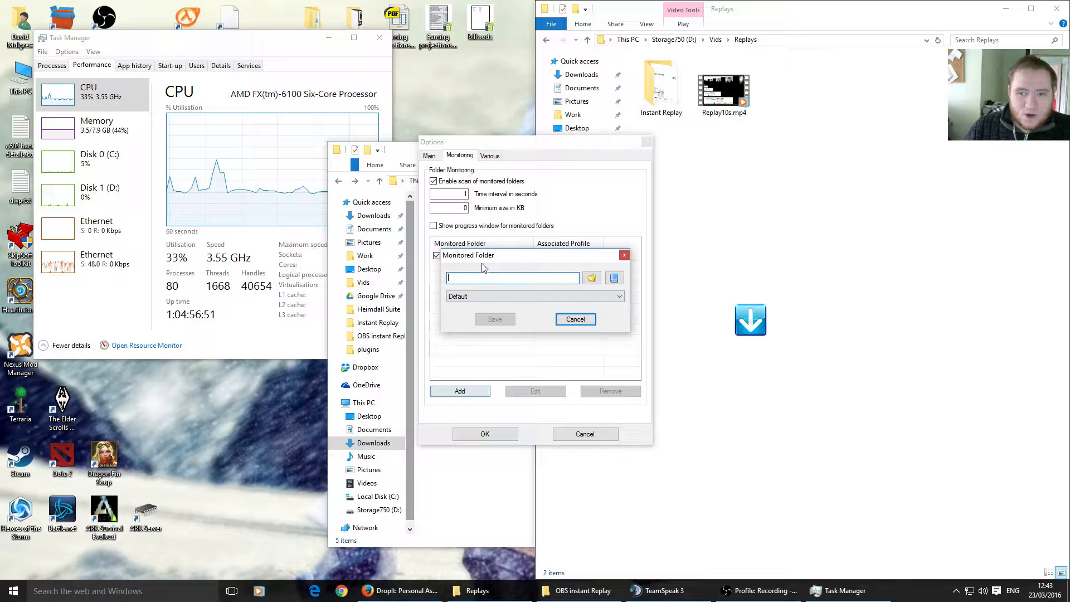
click(574, 319)
Save the monitored folder entry D:\Vids\Replays with the Default profile and apply DropIt's options.
click(512, 258)
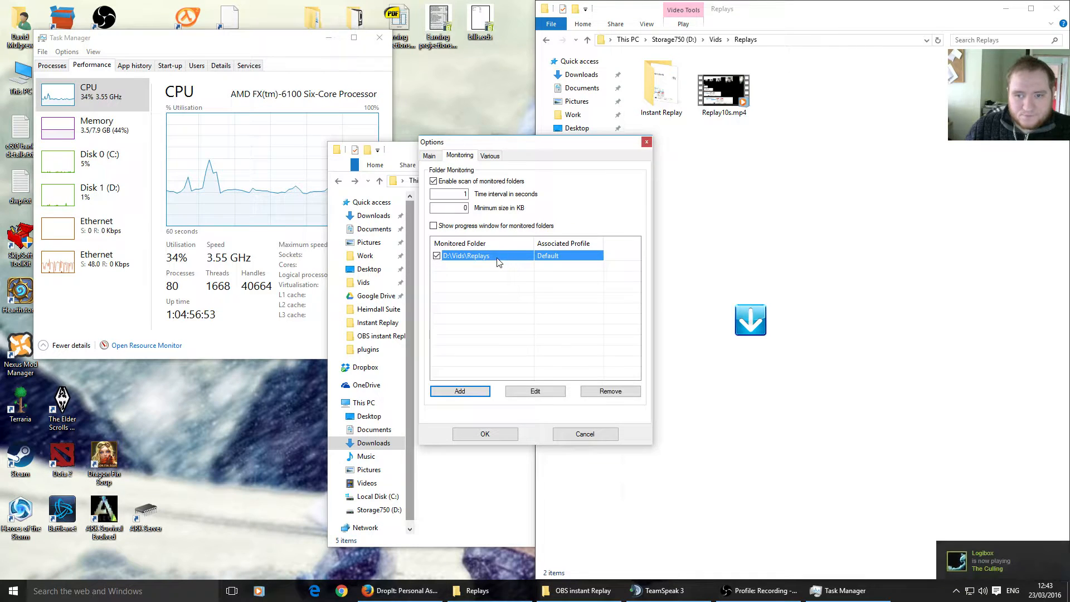
click(535, 391)
key(ctrl+c)
click(513, 278)
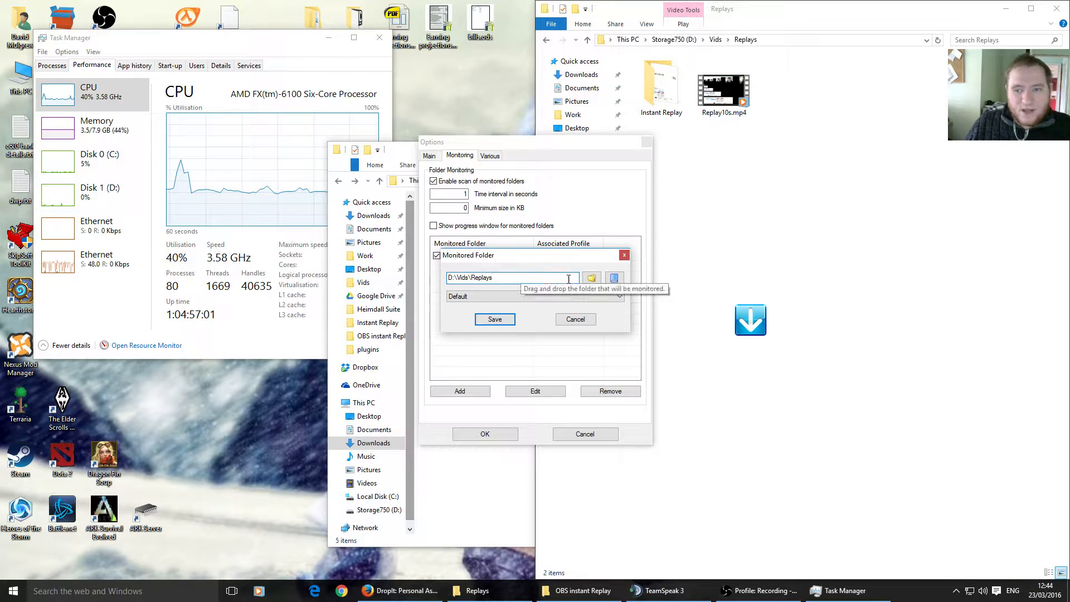
click(488, 296)
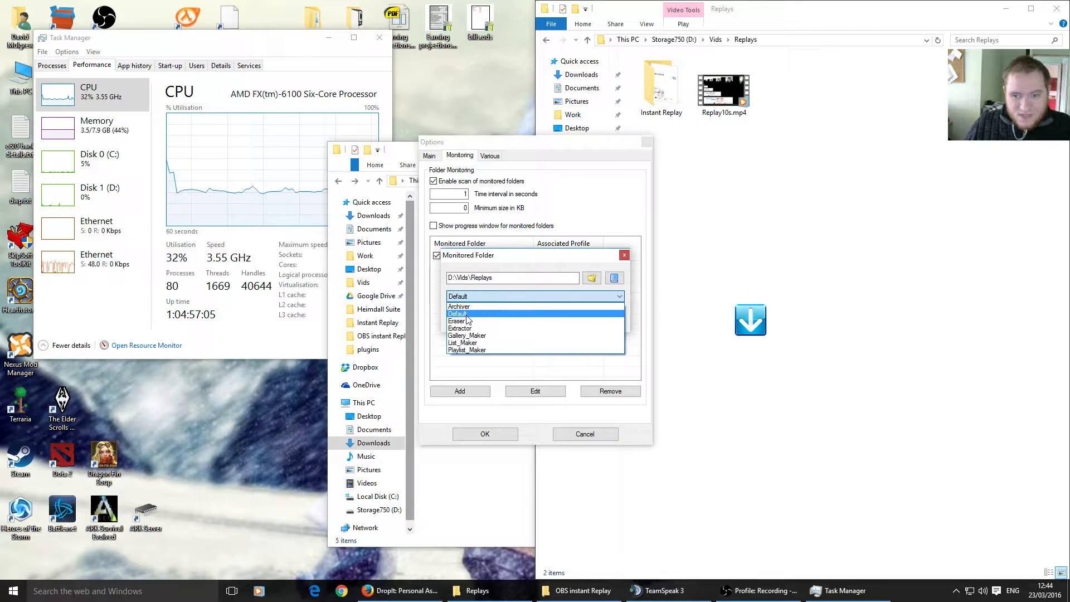
click(497, 297)
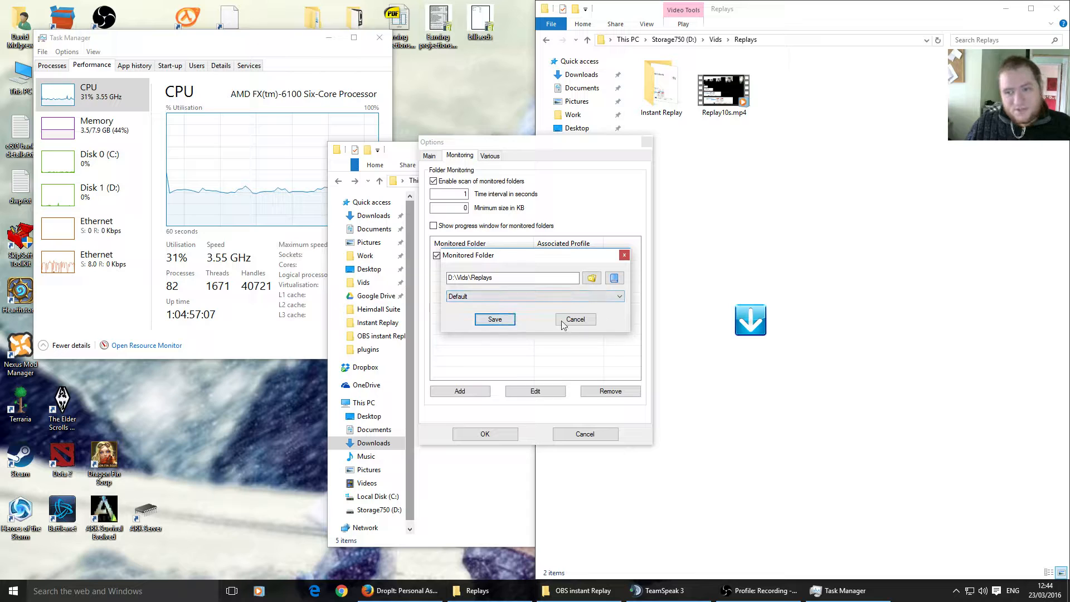
click(510, 322)
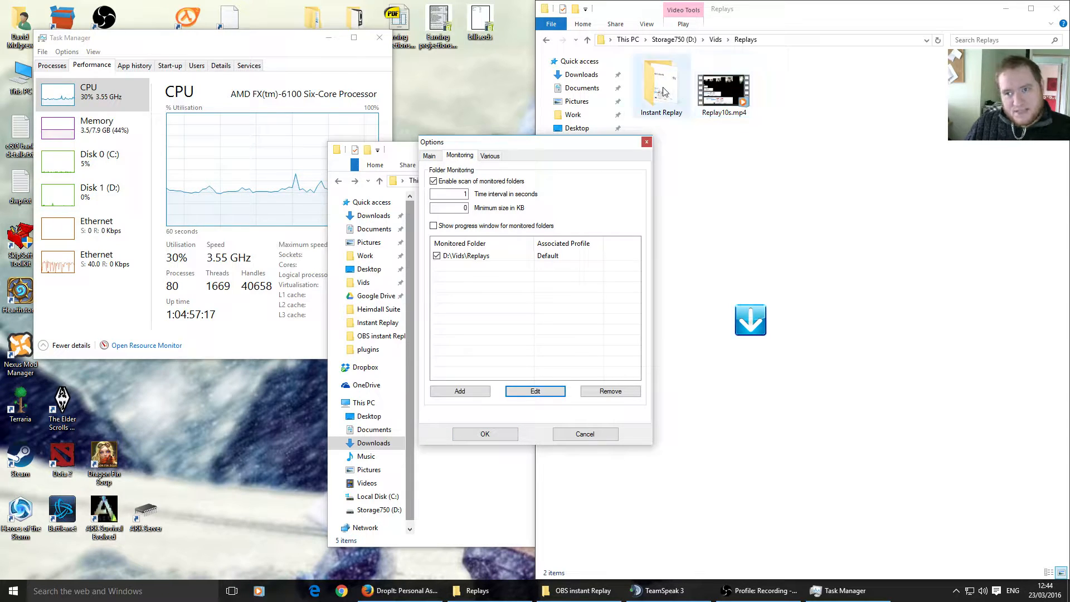
click(486, 434)
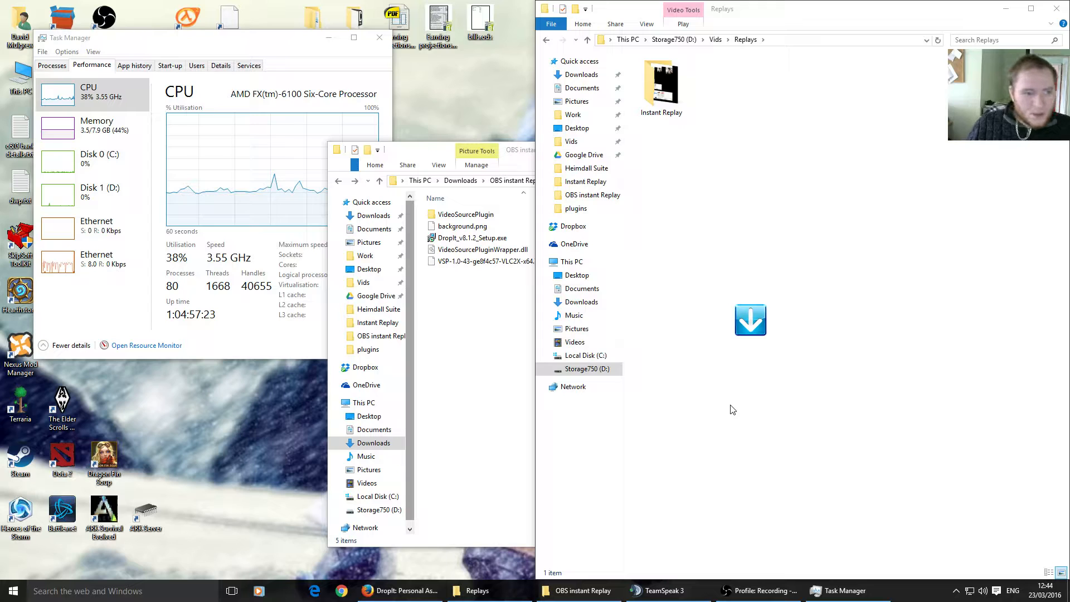
Hide DropIt's floating target image so the program keeps running in the background.
right_click(748, 326)
click(783, 372)
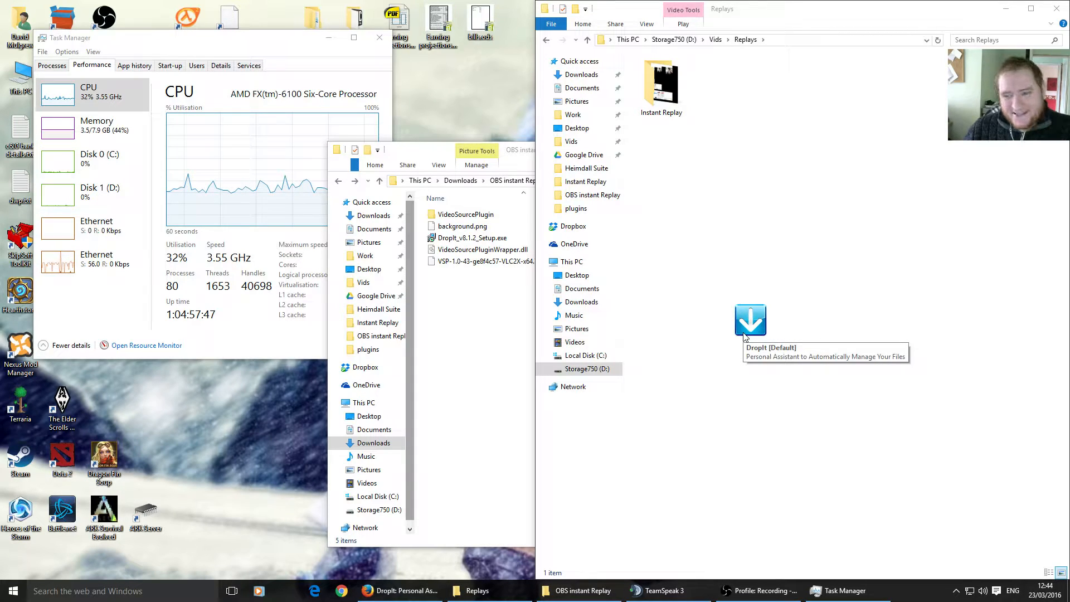
click(754, 327)
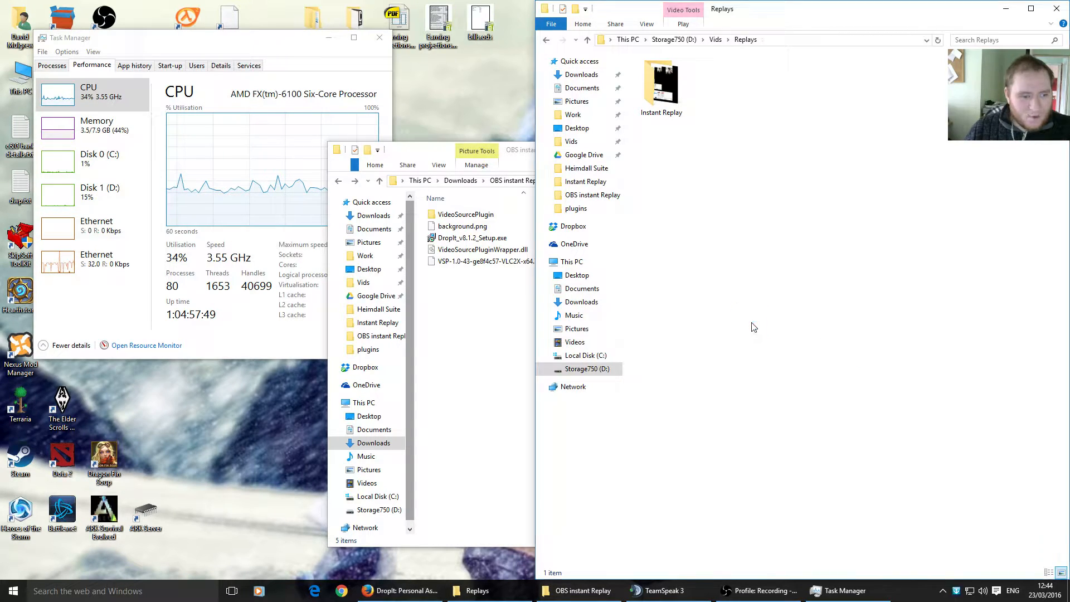
Open DropIt's options from the running background program and cancel out of them.
click(943, 591)
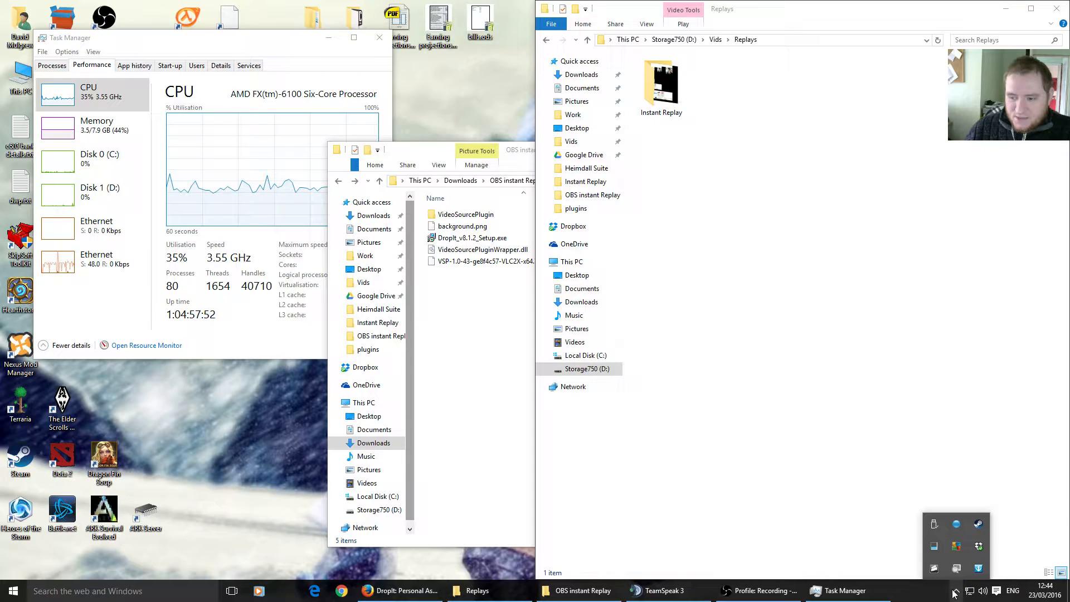
right_click(979, 569)
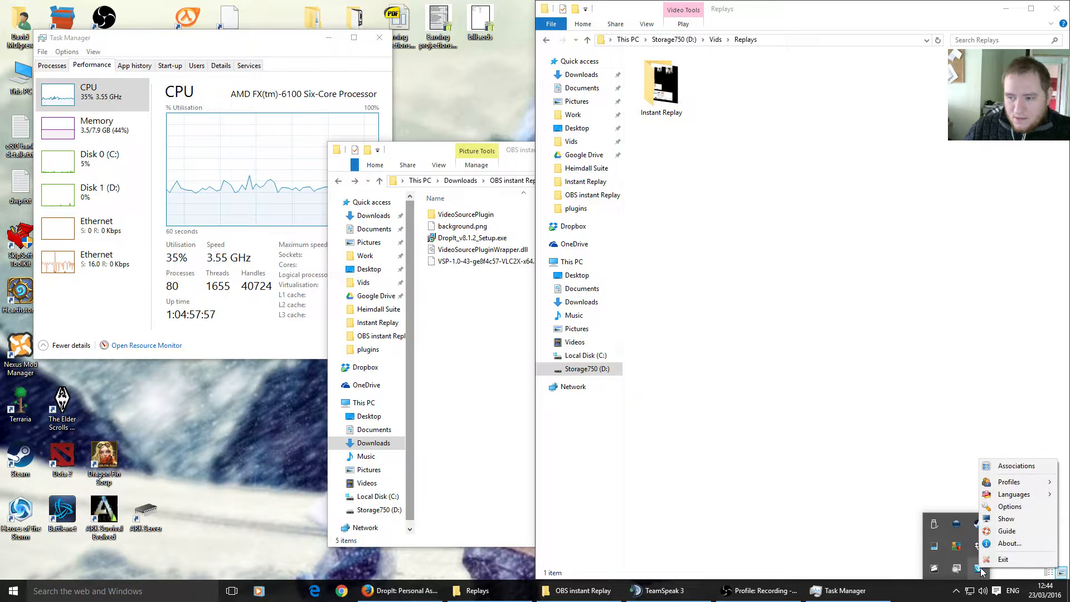
click(1010, 507)
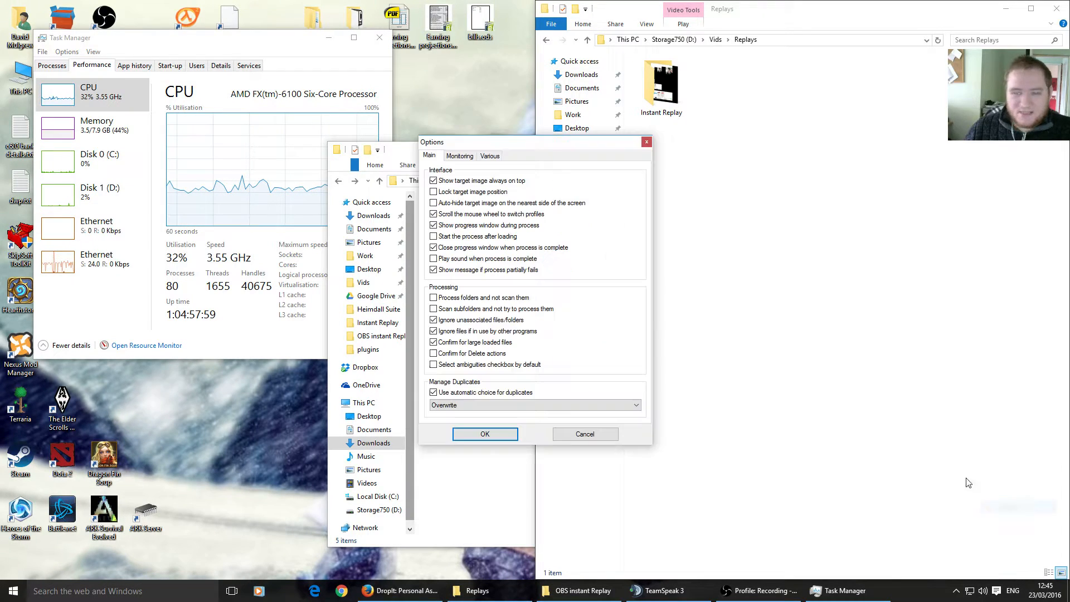
click(574, 435)
Delete Replay10s.mp4 from the Instant Replay folder and return to the Replays folder.
click(742, 178)
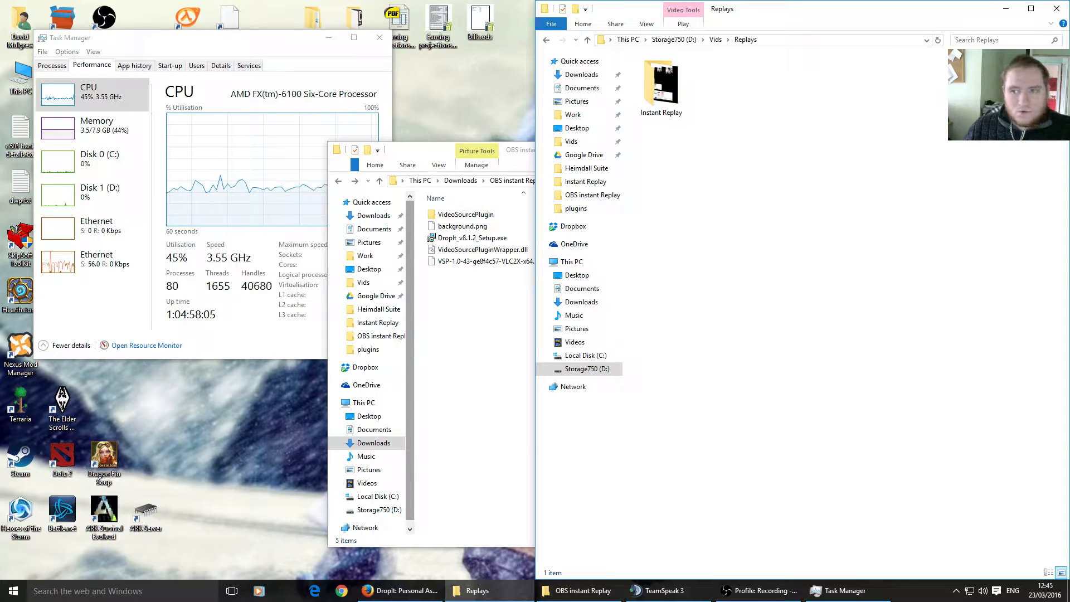
double_click(671, 89)
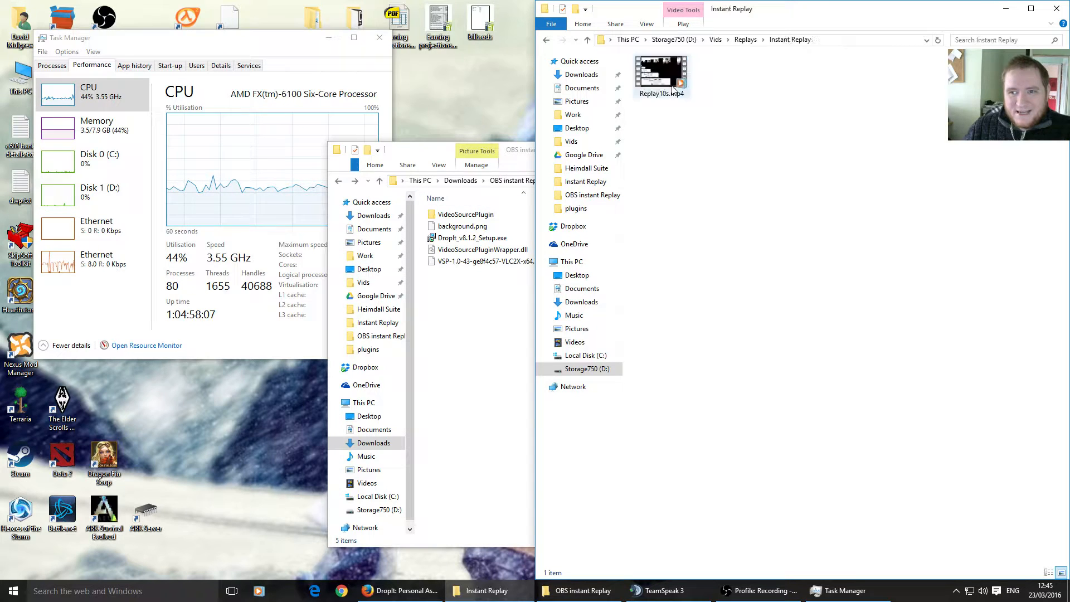
drag(734, 127, 657, 72)
key(Delete)
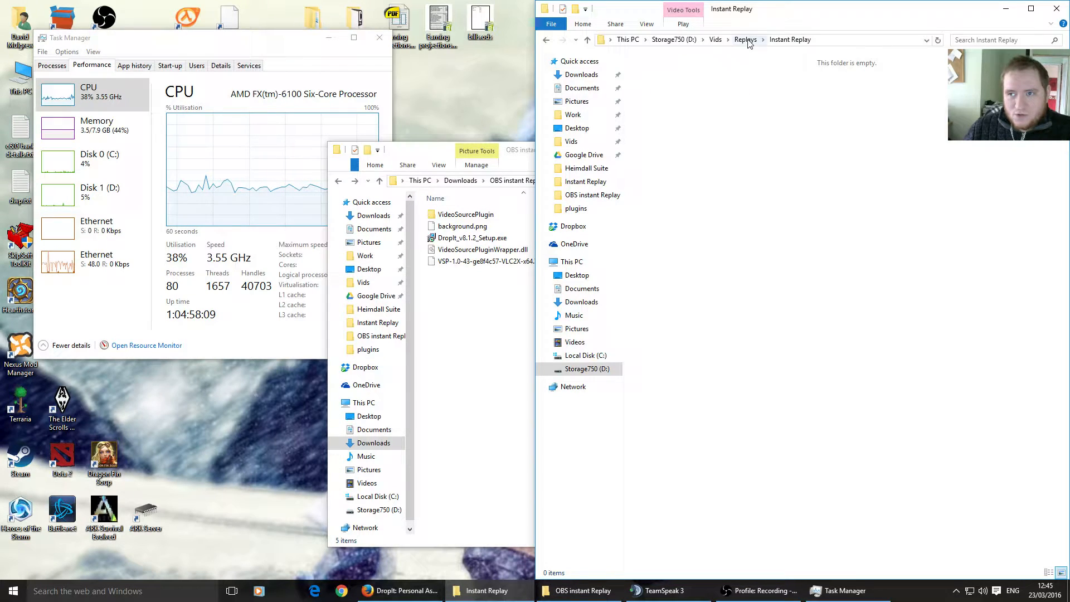
click(747, 40)
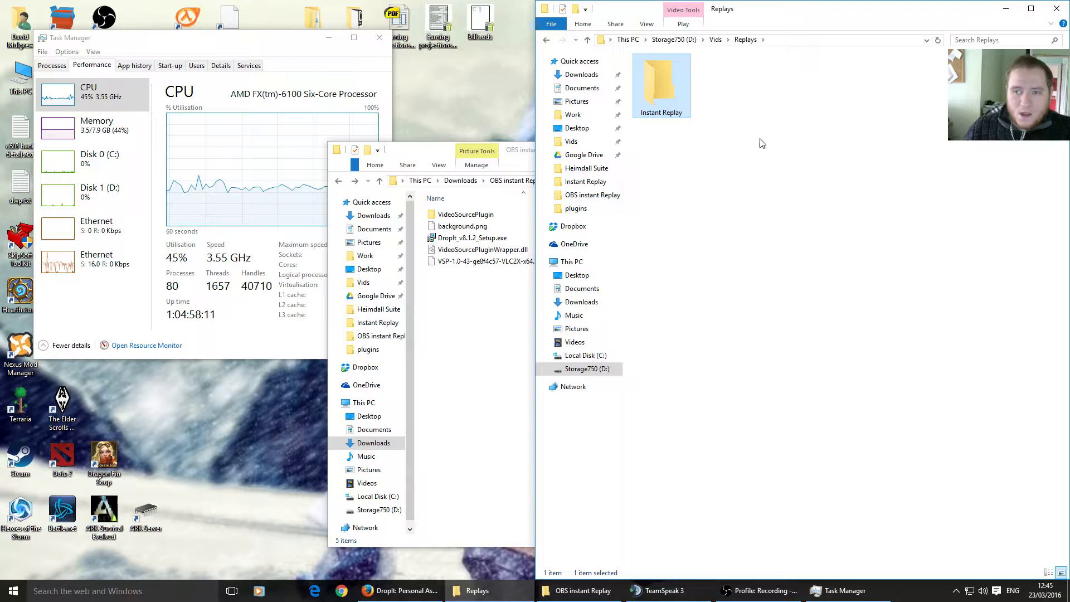
Check the Instant Replay folder for a newly moved replay clip and return to the Replays folder.
click(724, 227)
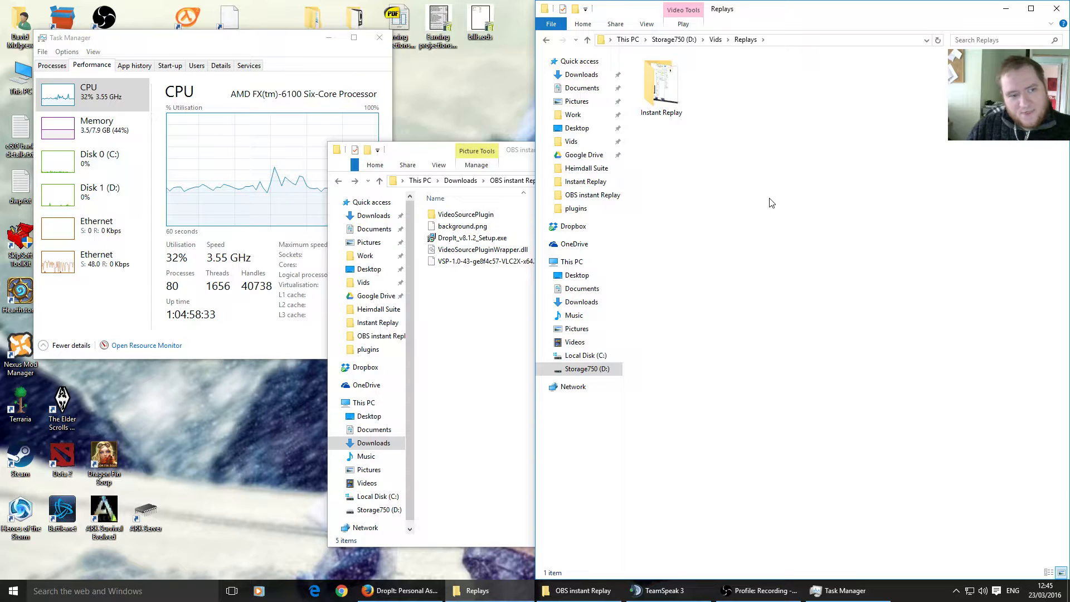
double_click(661, 84)
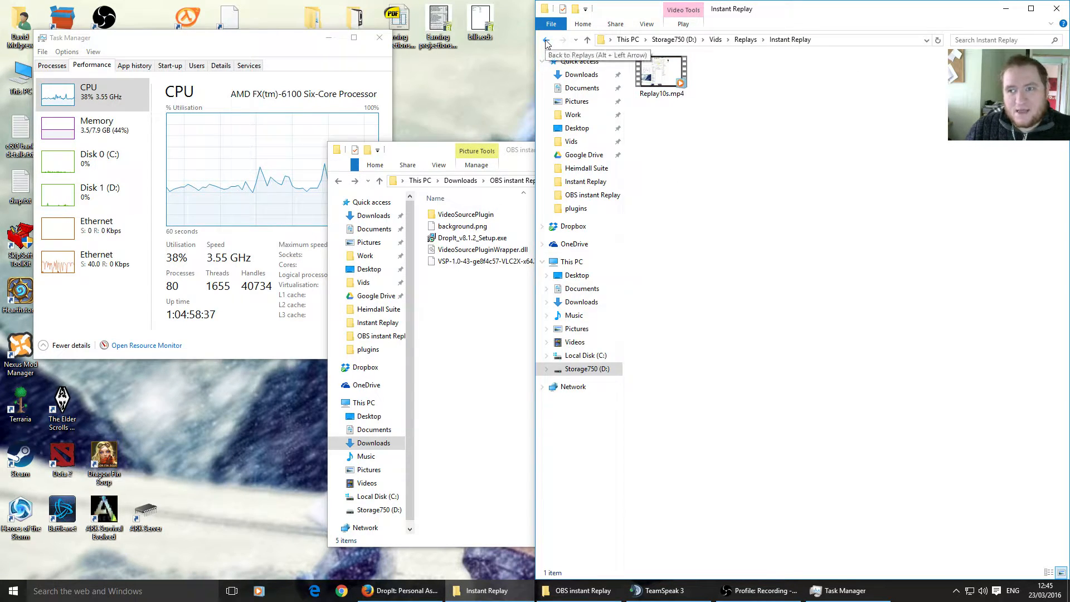
click(598, 42)
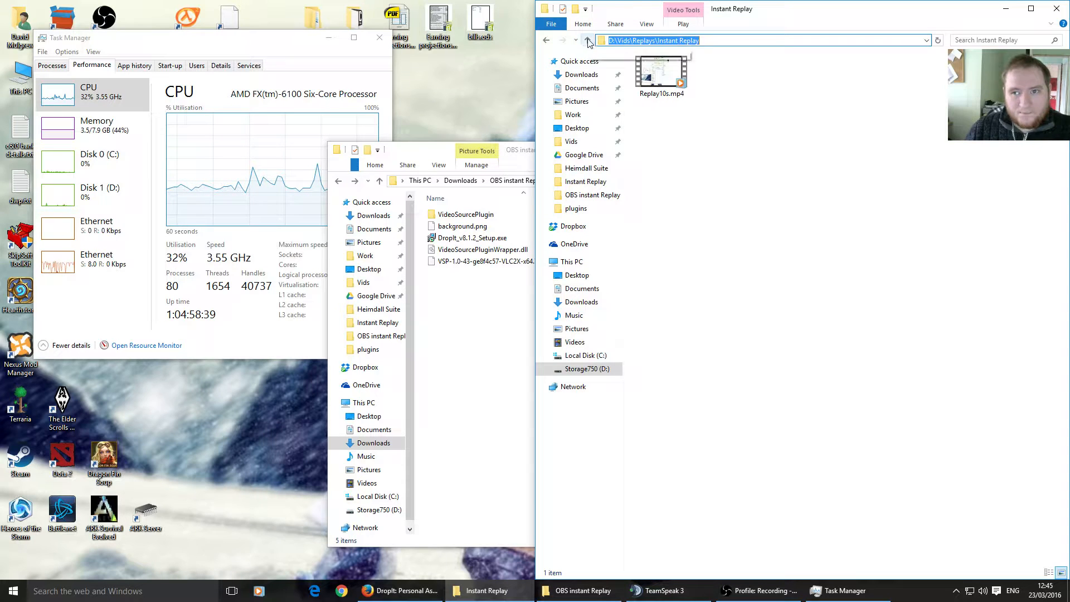
click(723, 185)
click(587, 40)
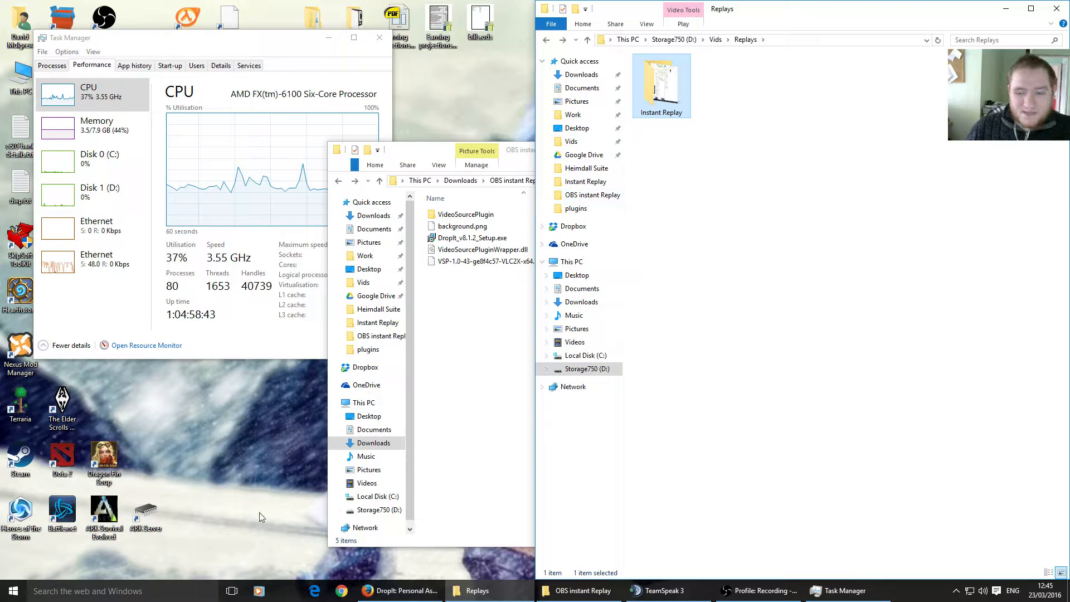
Switch to OBS and open the properties of the Replay source in the Screen 1 scene.
key(alt+Tab)
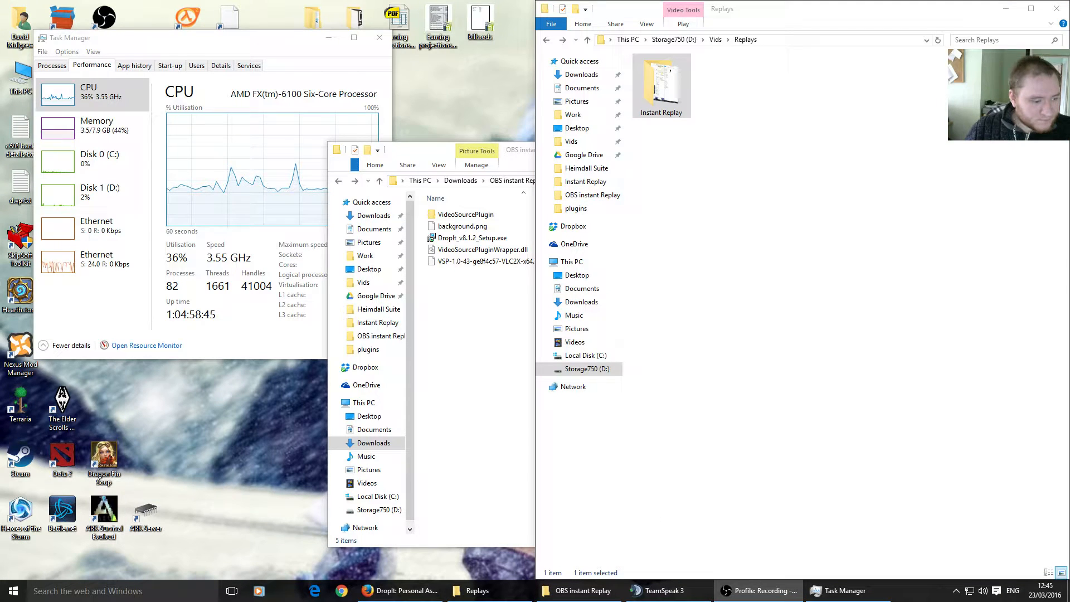
click(215, 466)
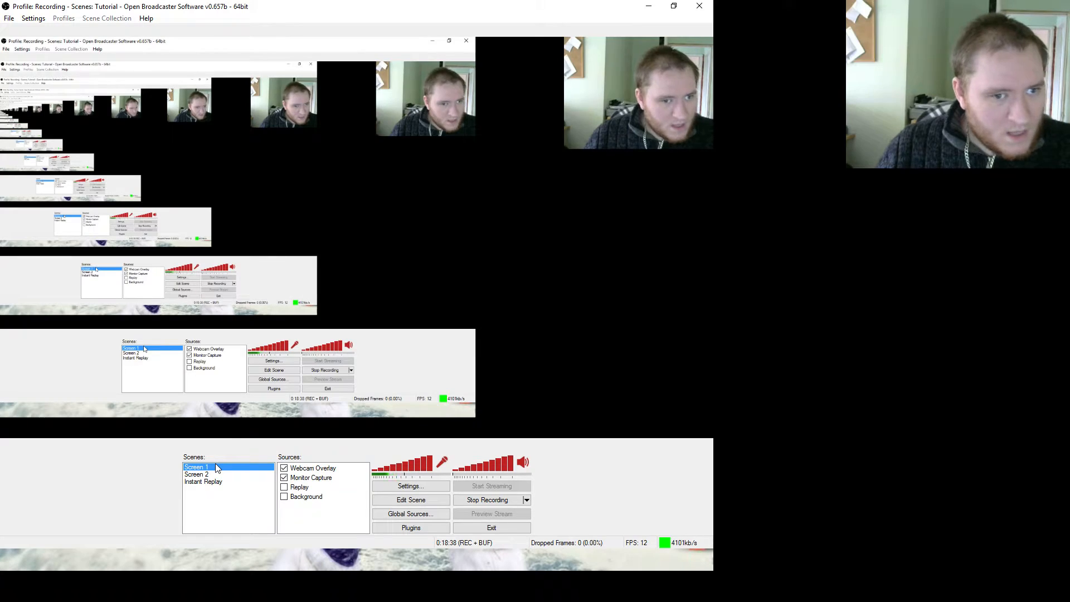
right_click(296, 490)
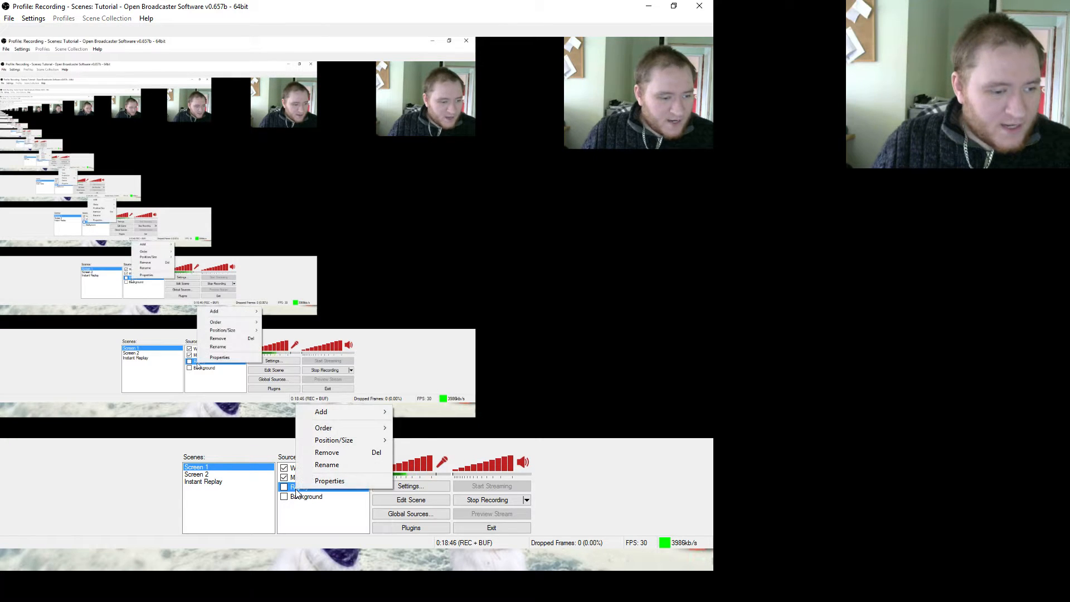
click(329, 481)
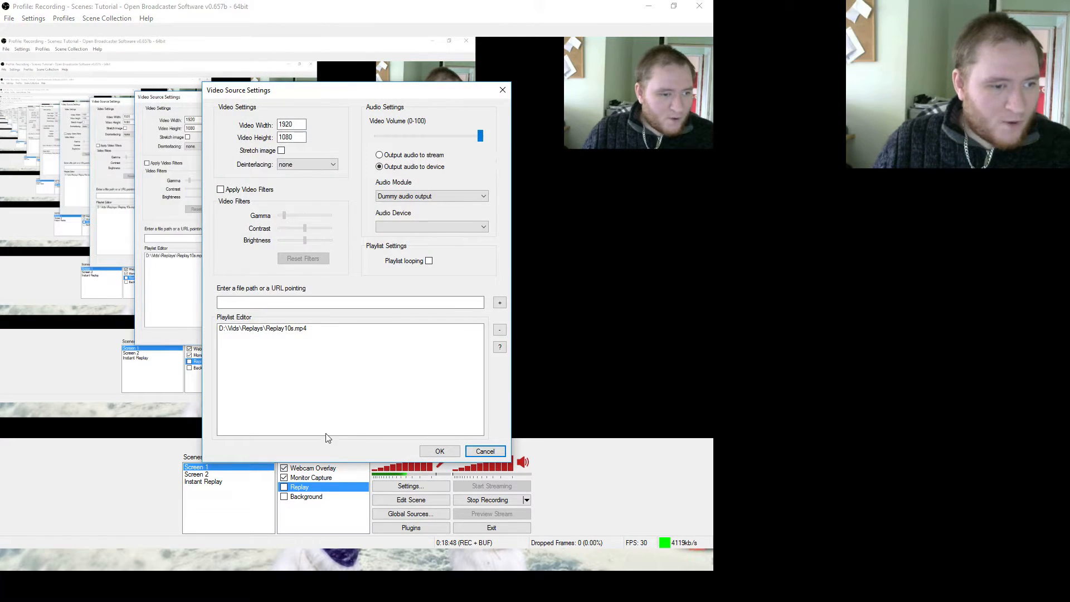
Add D:\Vids\Replays\Instant Replays\Replay10s.mp4 to the Replay source's playlist and remove the D:\Vids\Replays\Replay10s.mp4 entry.
click(284, 303)
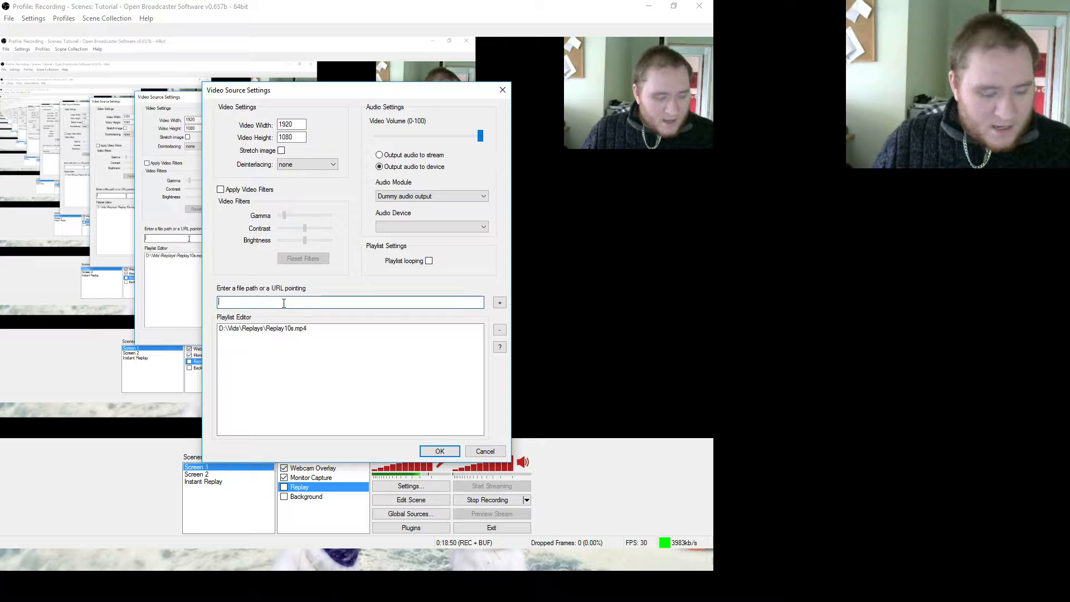
key(ctrl+v)
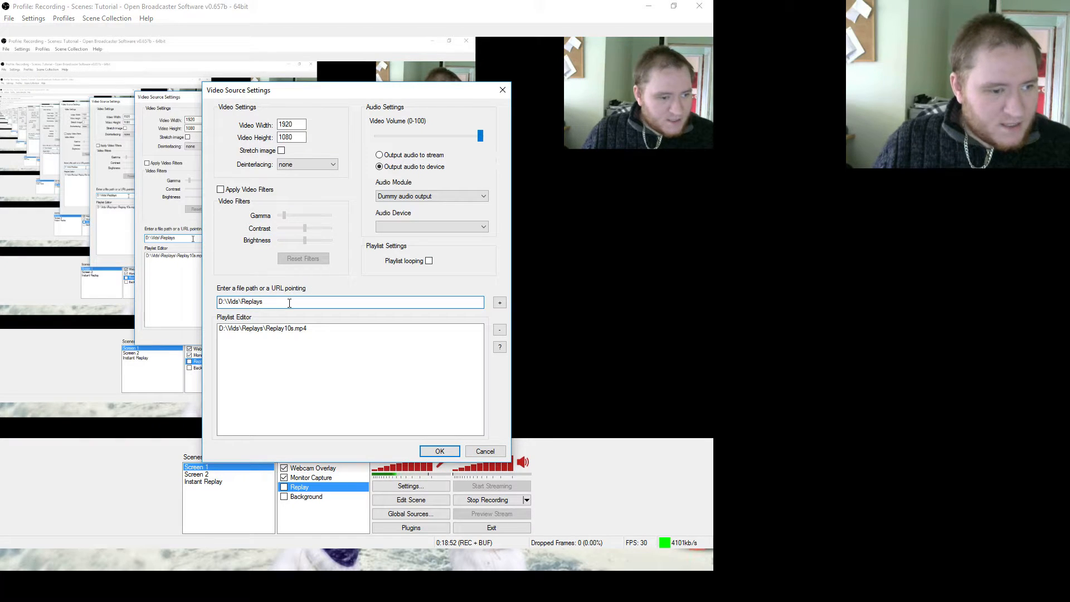
text(\)
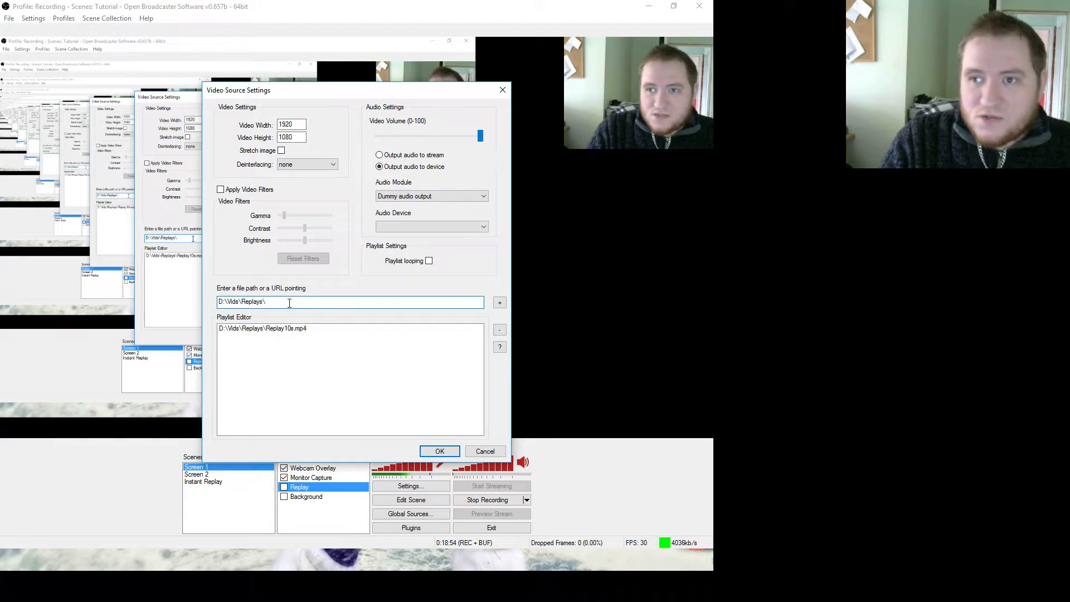
text(Inst)
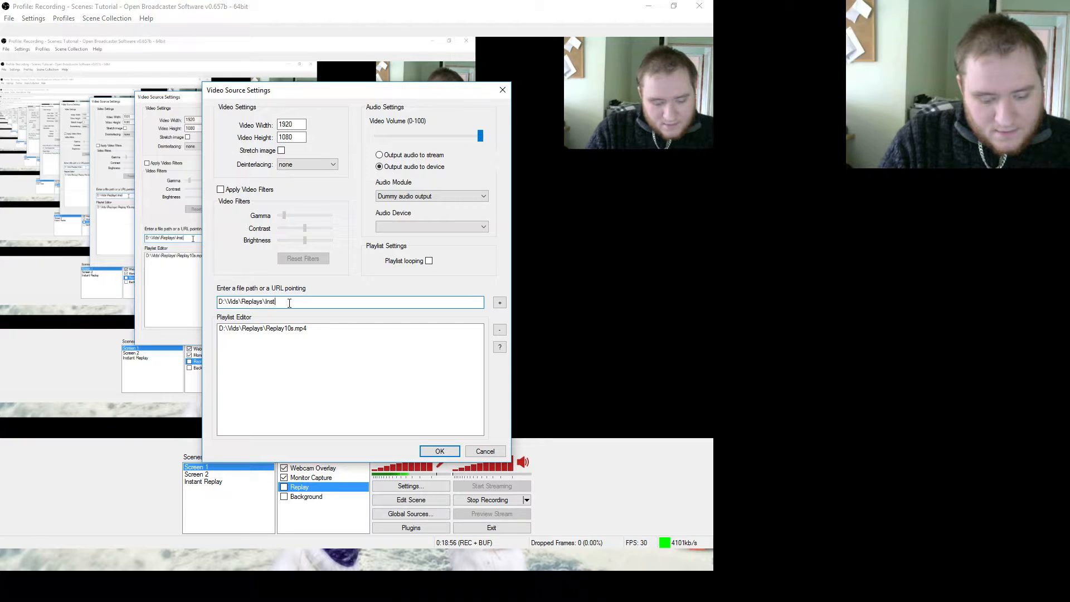
text(ant R)
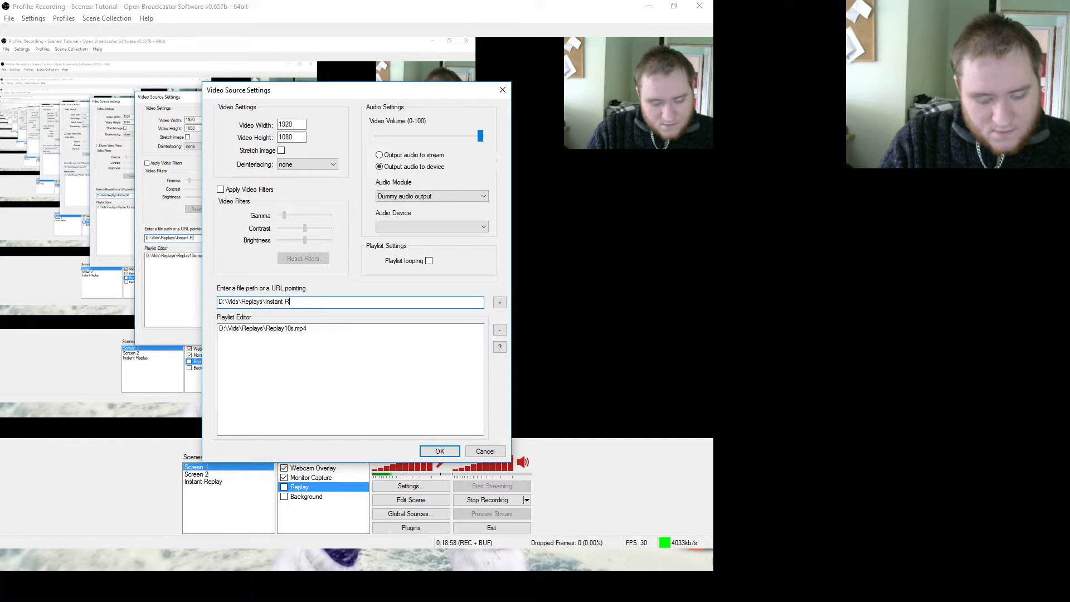
text(eplka)
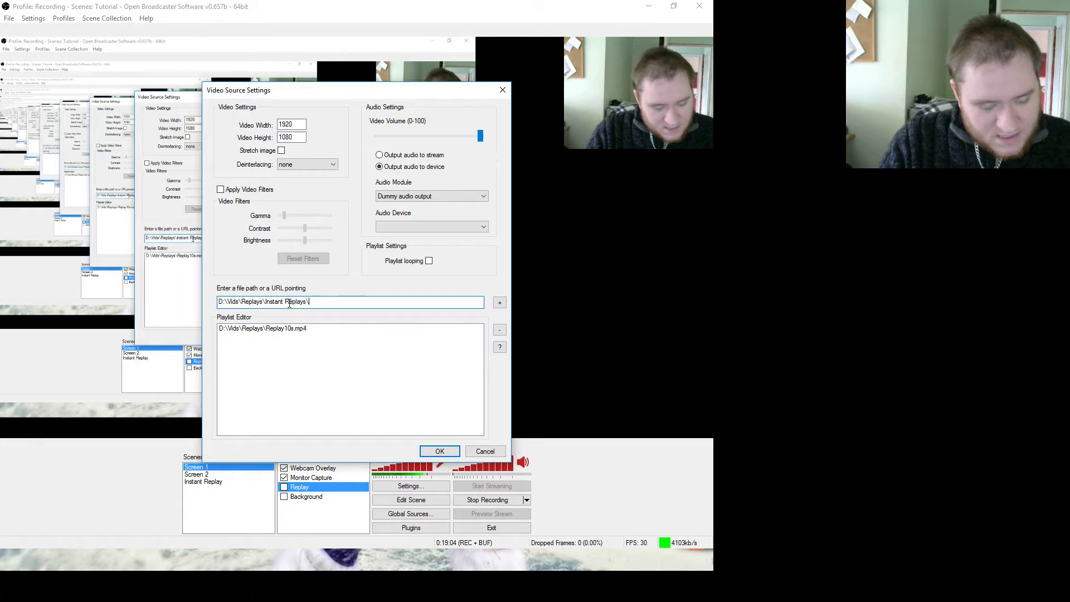
text(Replay10s.mp4)
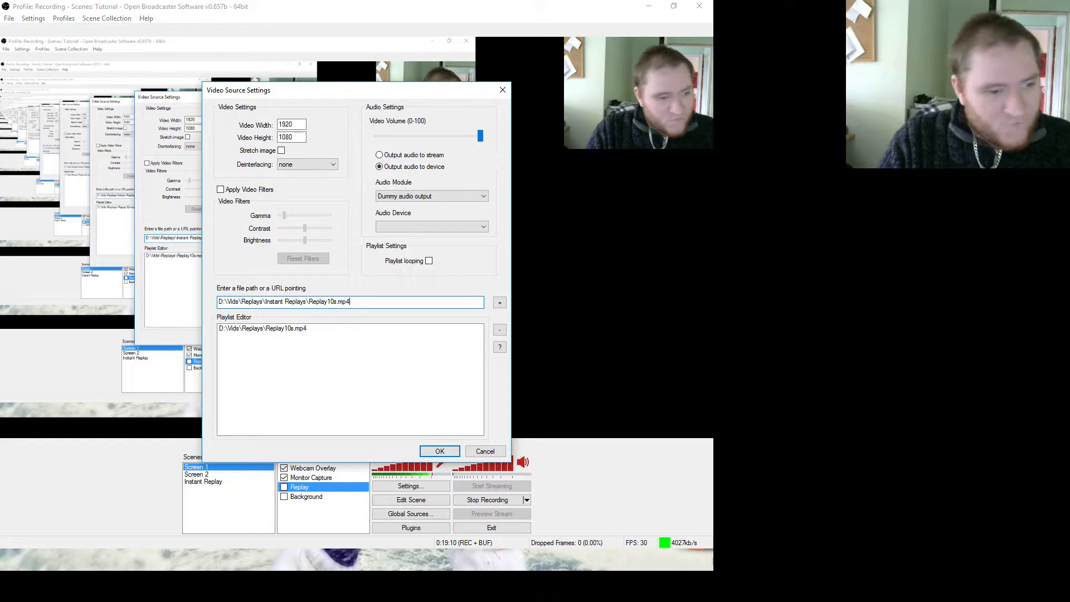
click(499, 302)
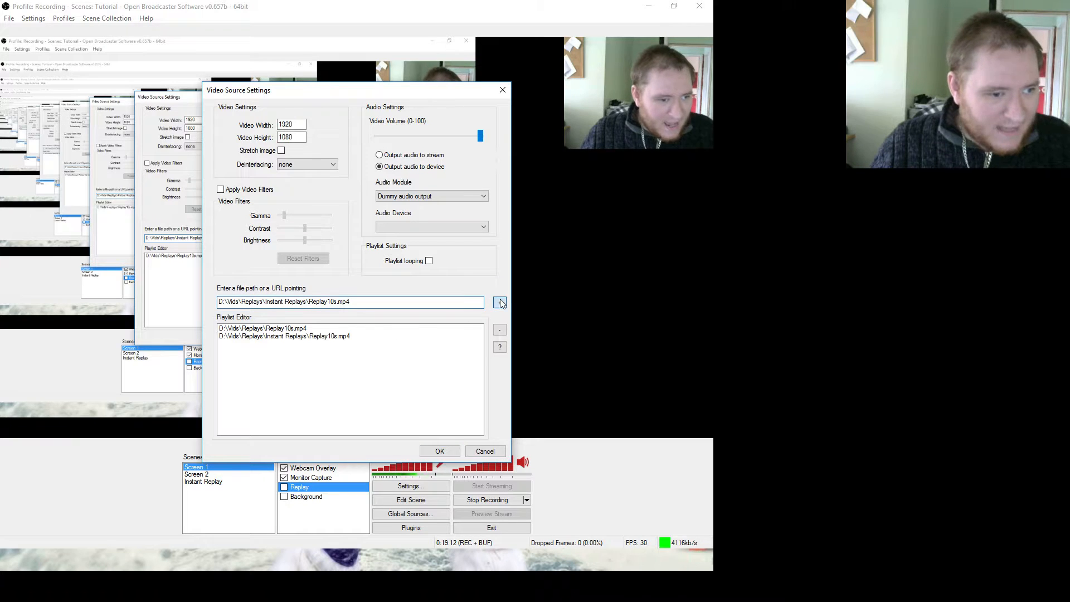
click(300, 330)
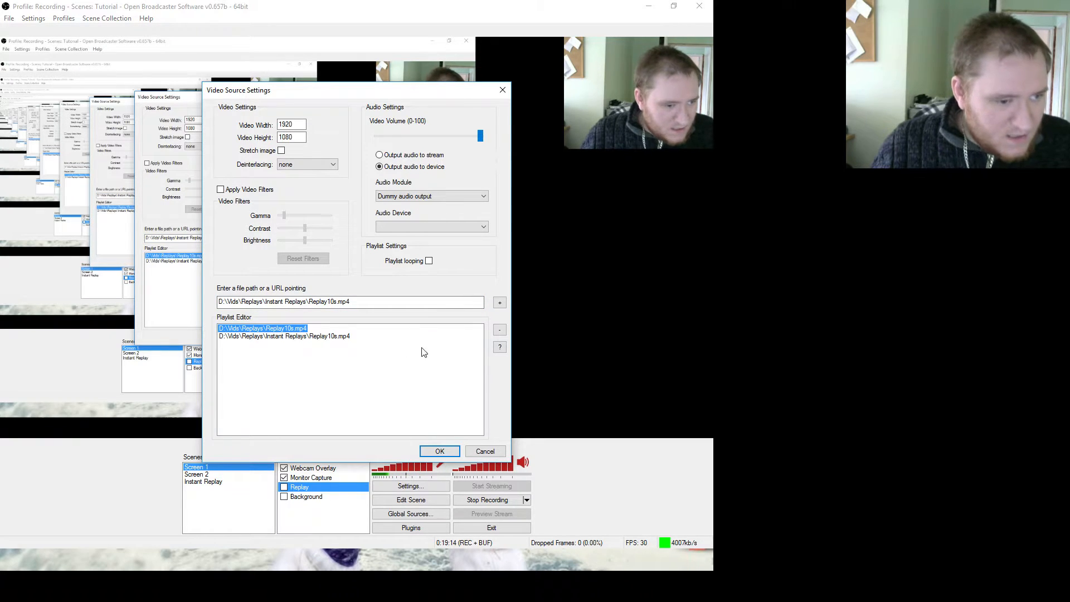
click(500, 331)
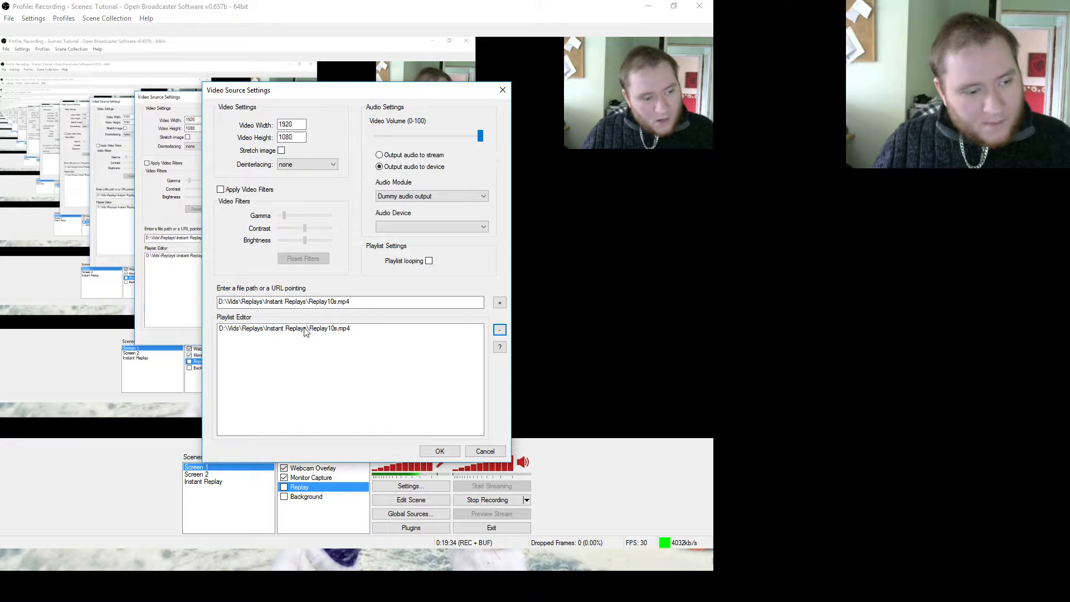
Replace the playlist entry with D:\Vids\Replays\Instant Replays\R4y10s.mp4 and accept the video source settings.
drag(353, 304, 326, 302)
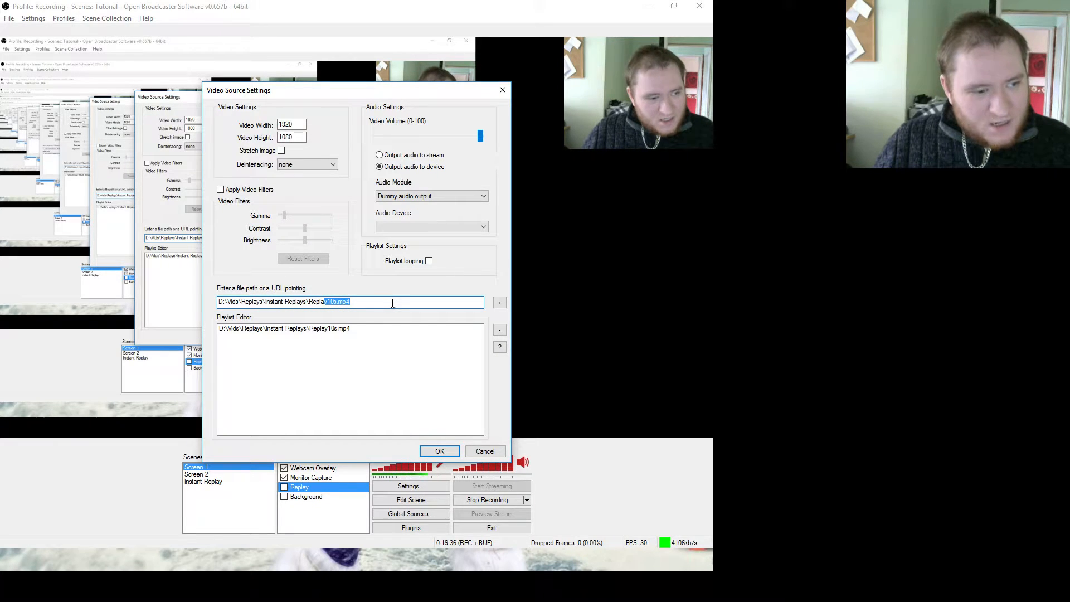
click(315, 302)
key(Delete)
key(Delete)
key(Delete)
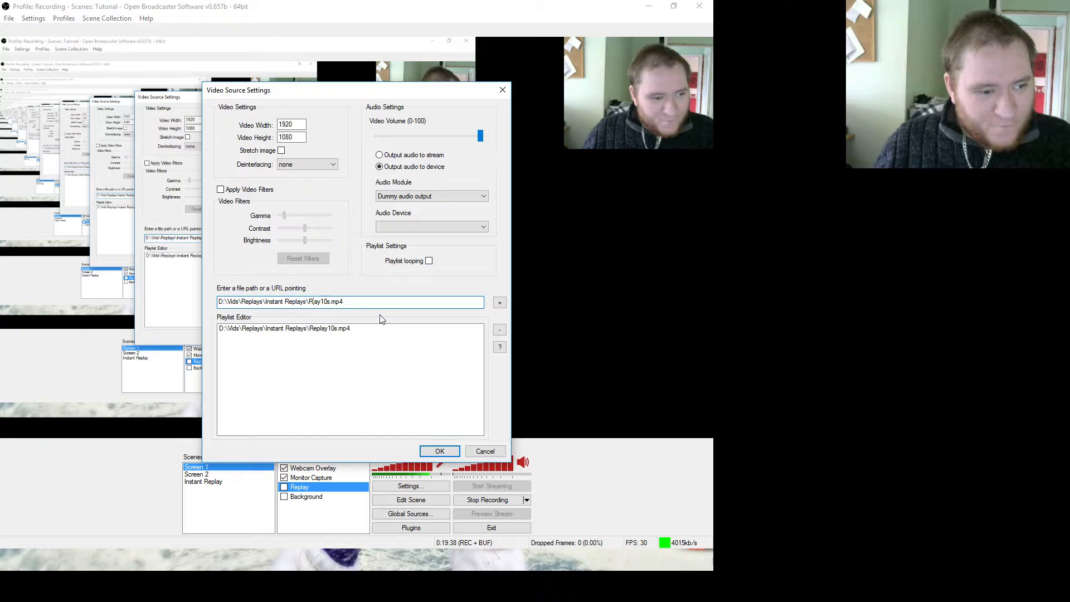
key(Delete)
text(4)
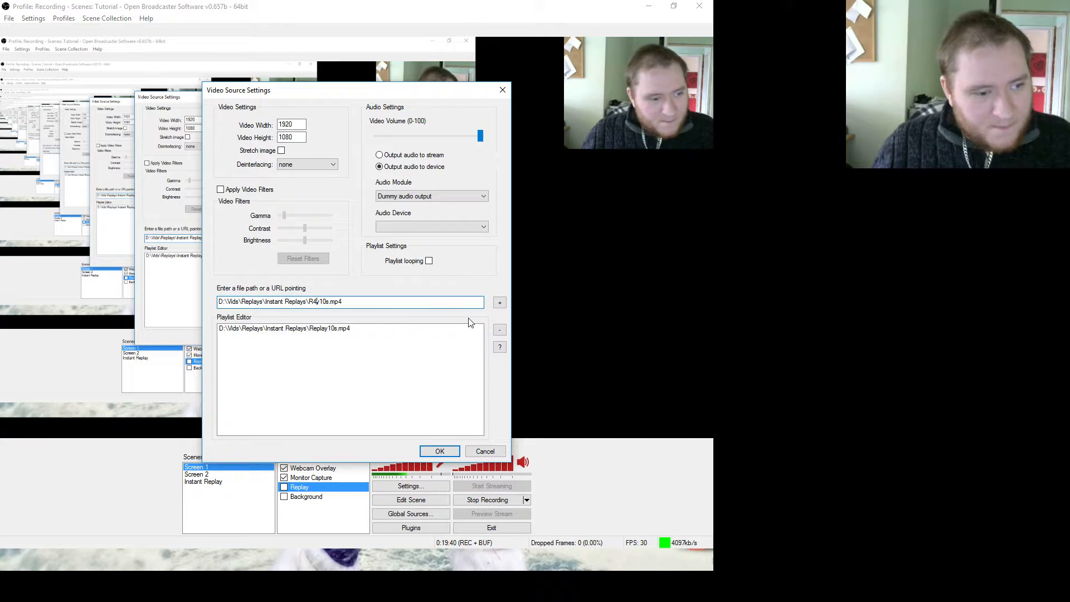
click(500, 302)
click(339, 330)
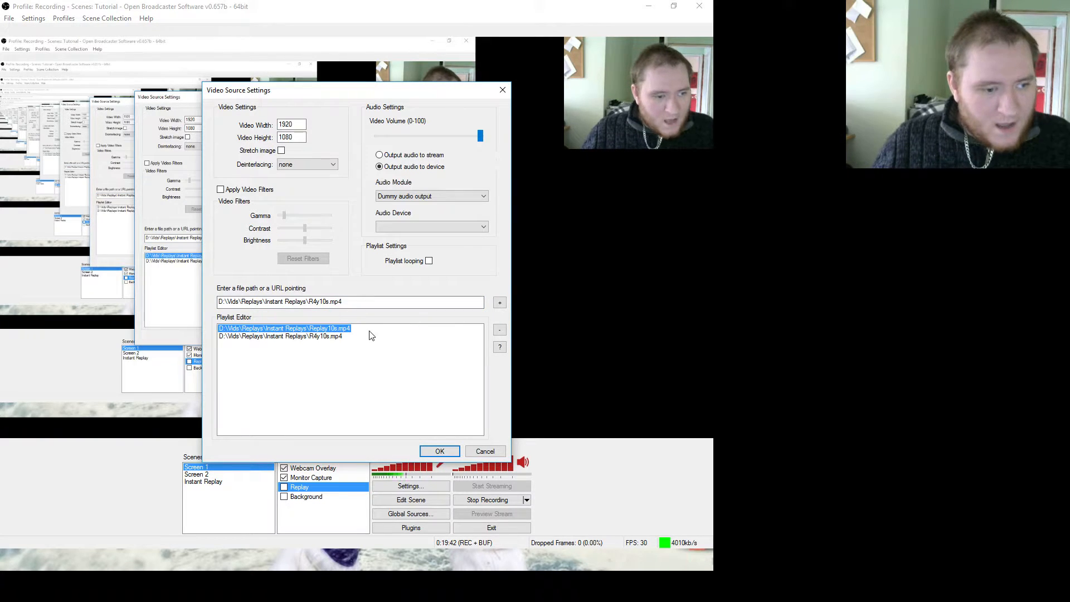
click(500, 330)
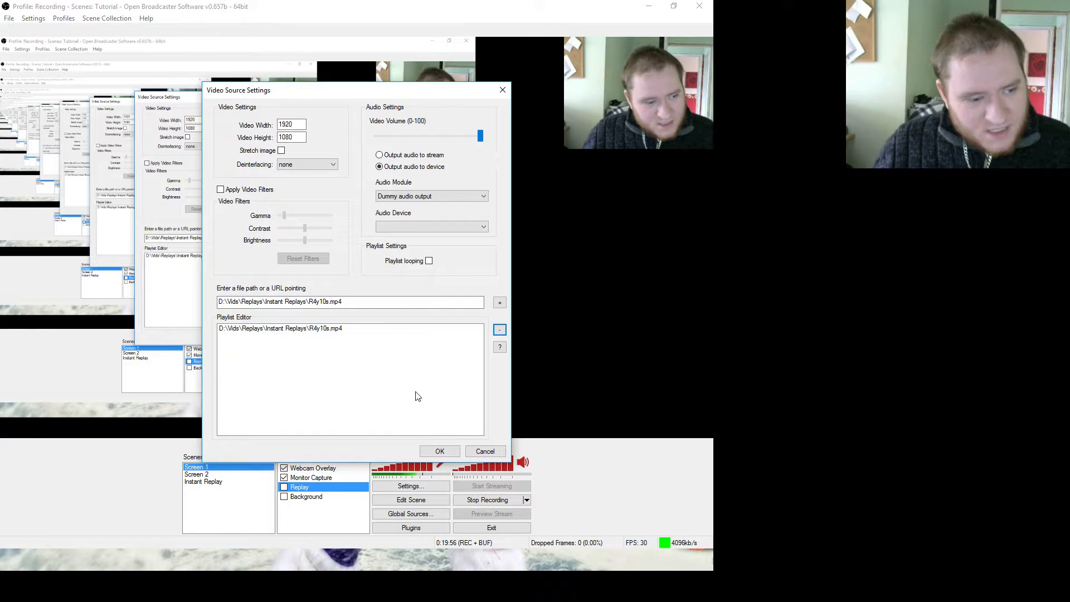
click(440, 451)
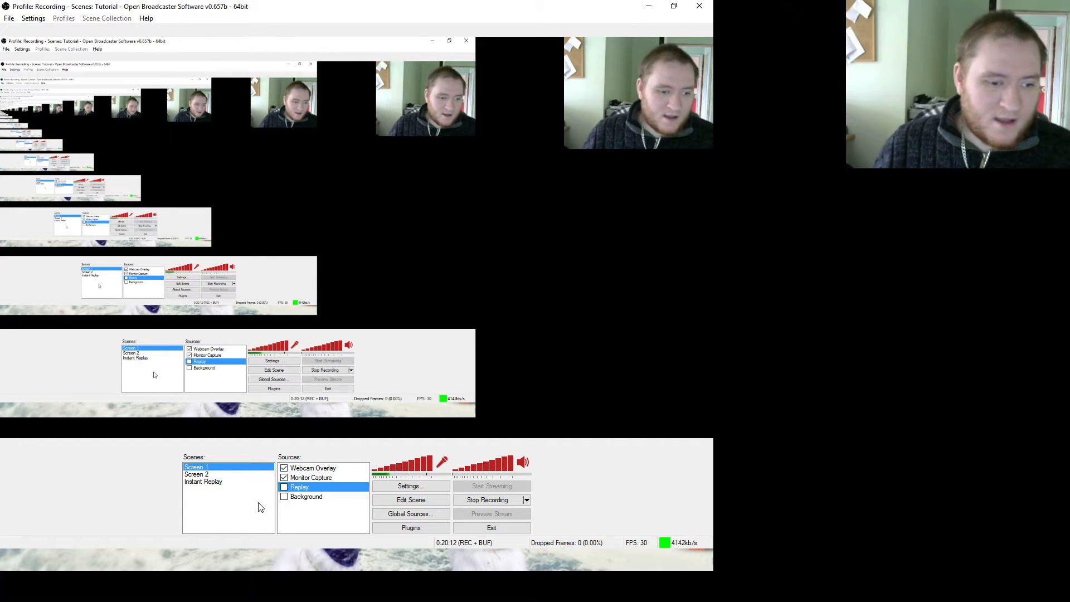
Look at the options for stopping the replay buffer and recording, and close them without choosing one.
click(527, 500)
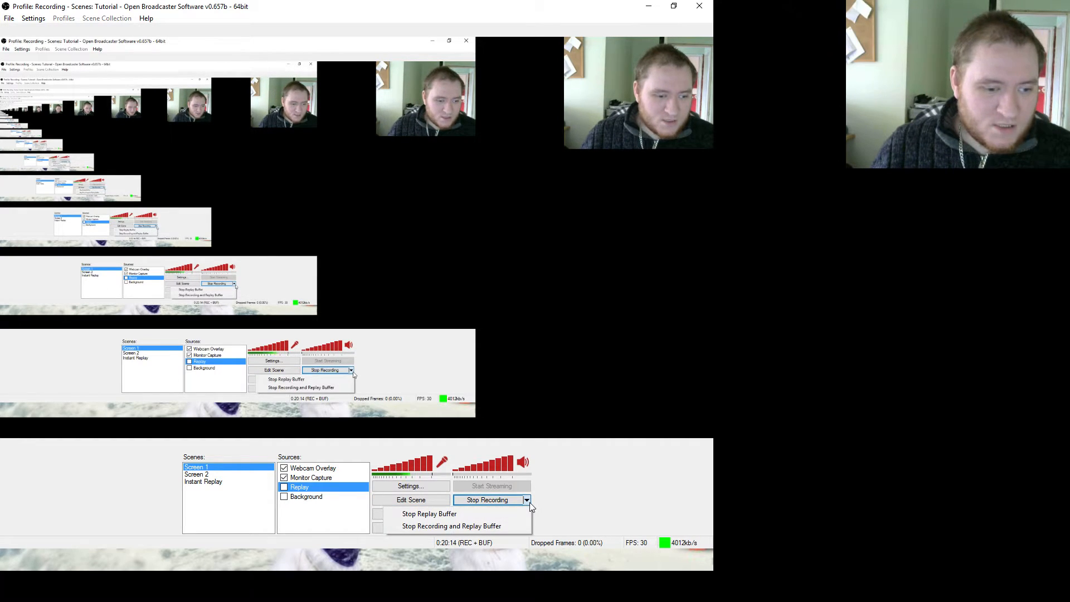
click(590, 477)
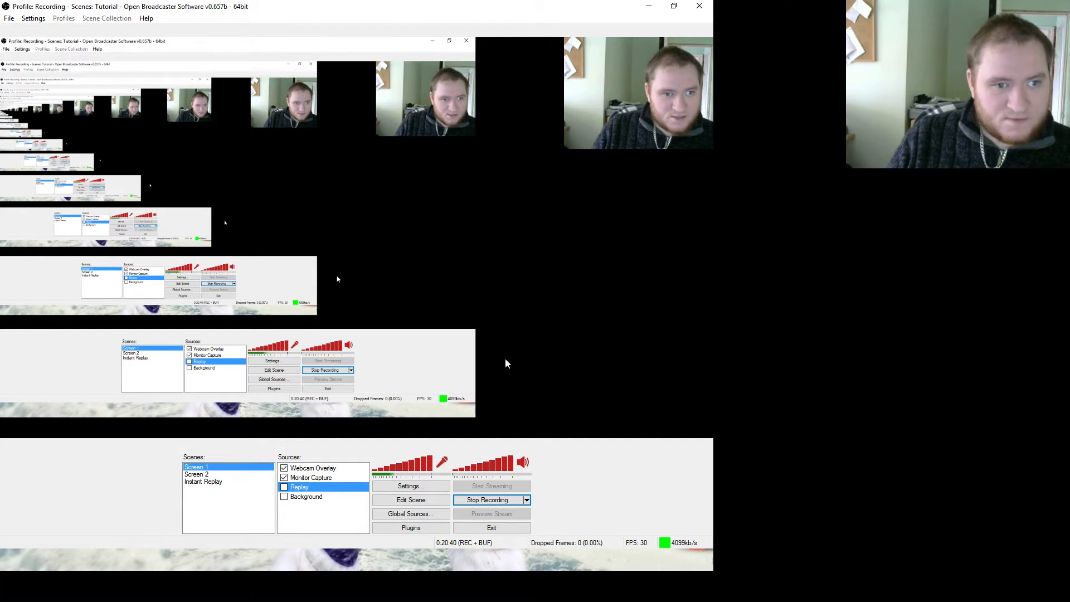
click(528, 501)
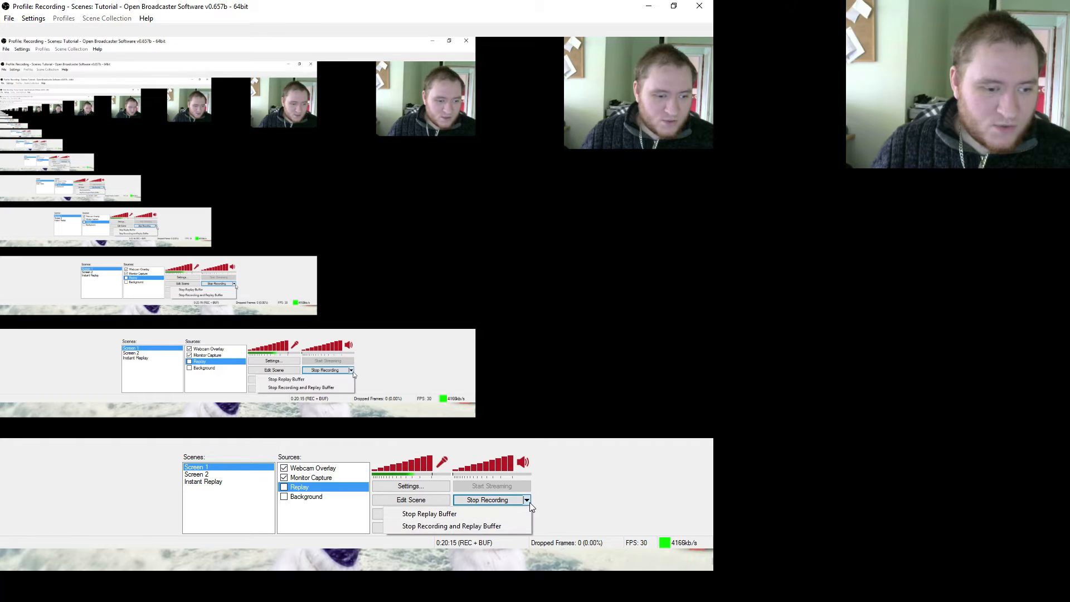
click(590, 477)
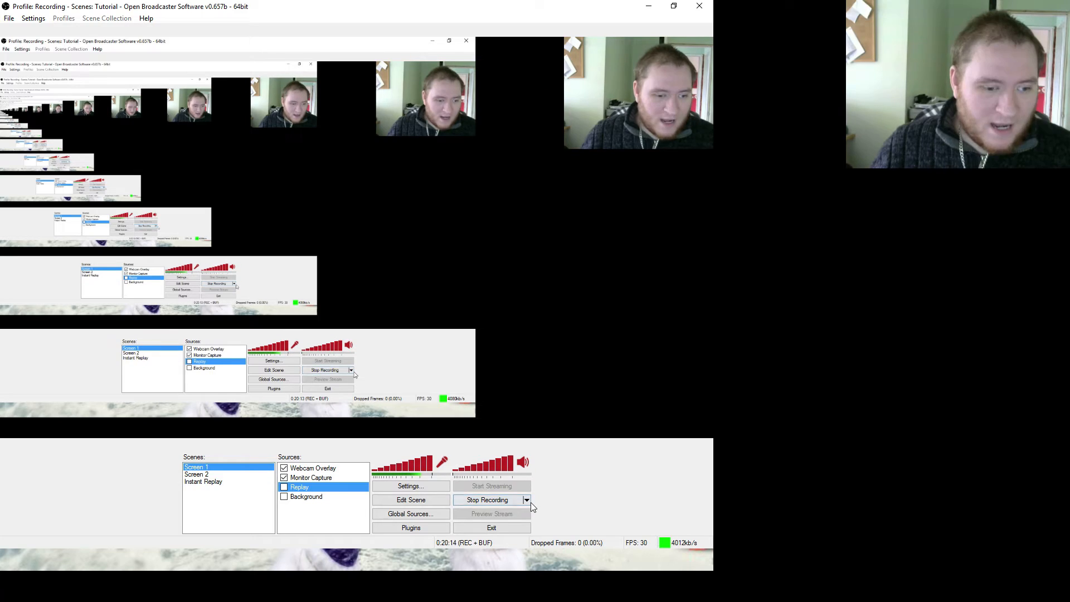
click(527, 500)
click(592, 483)
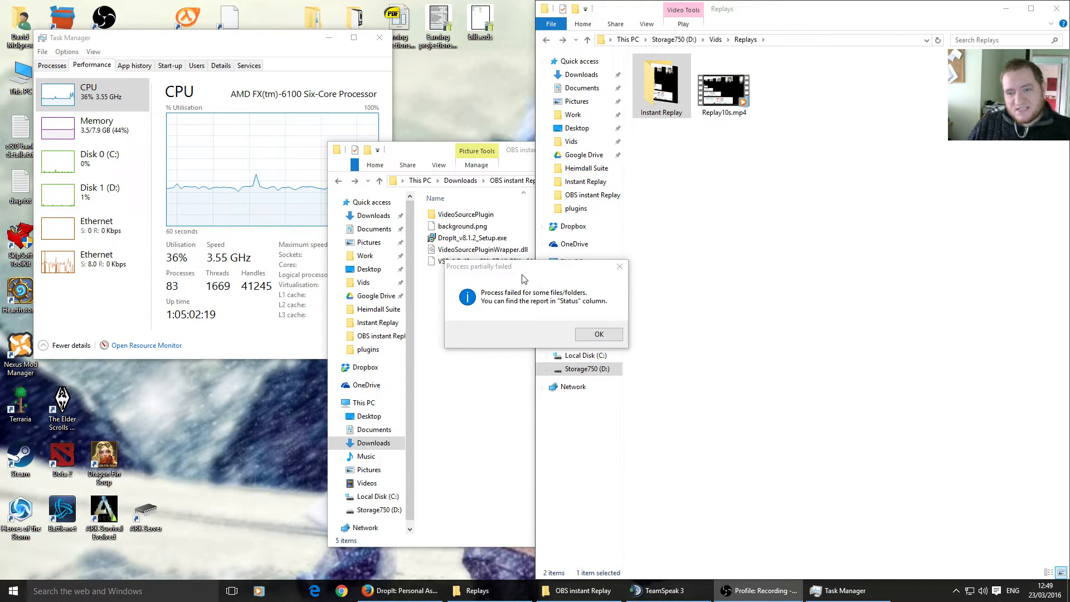
Dismiss DropIt's notice about partially failed processing and close its processing report.
drag(521, 267, 591, 275)
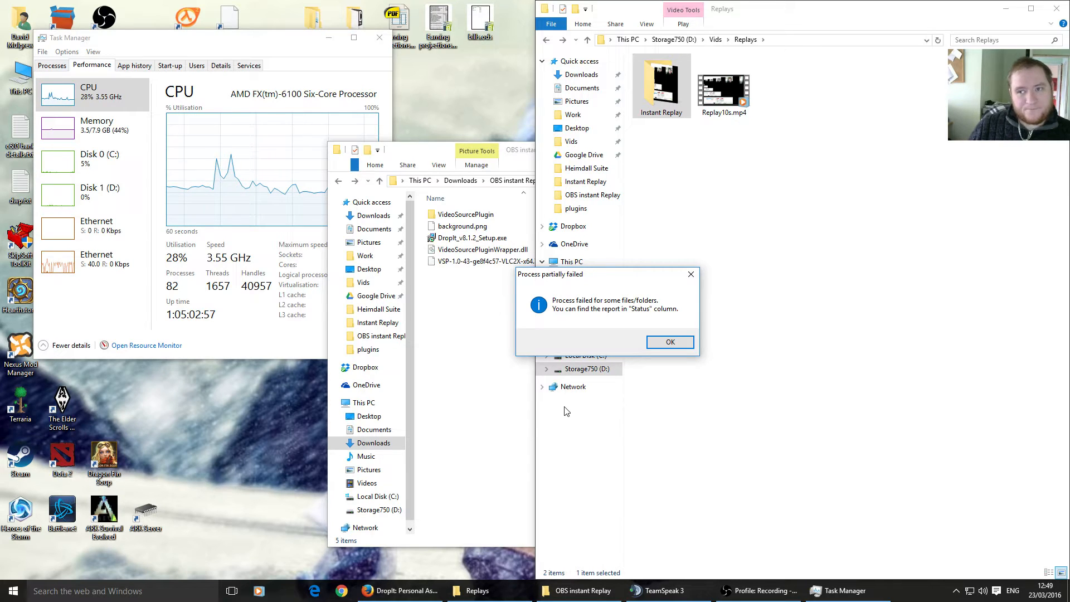
click(674, 342)
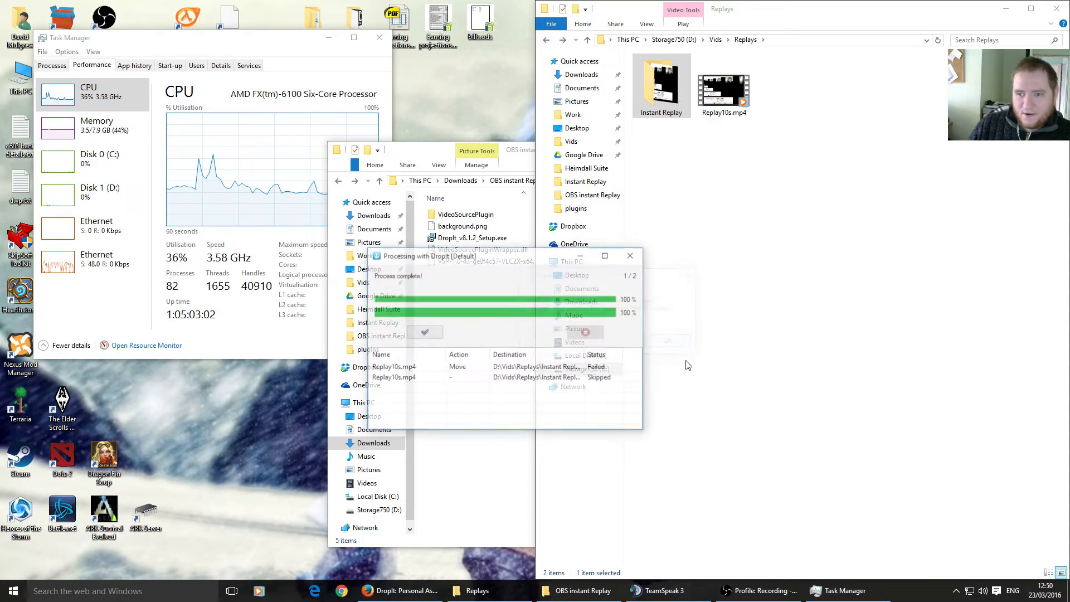
click(424, 332)
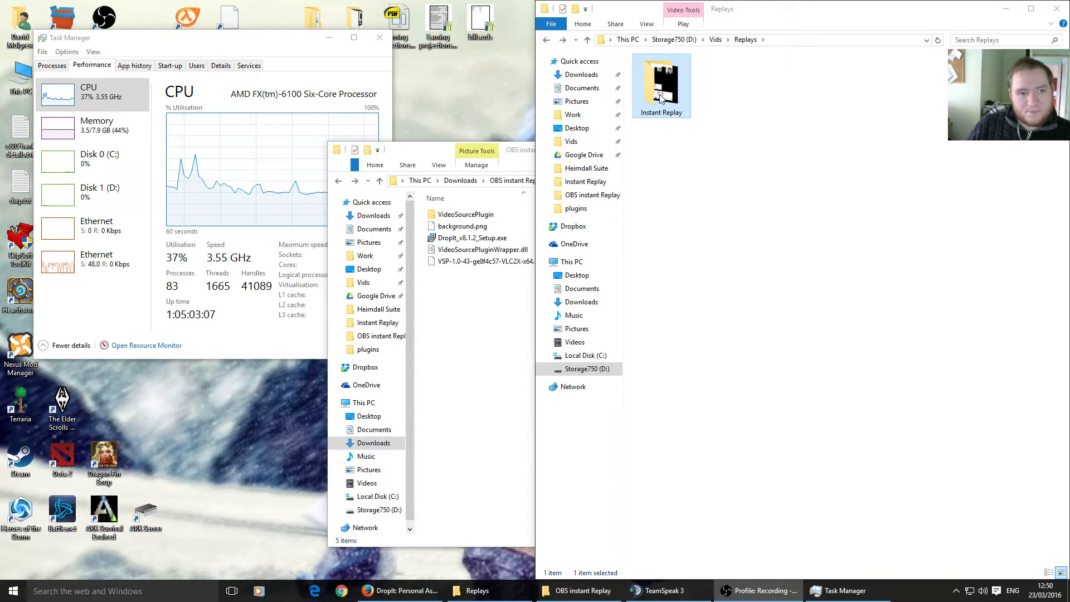
click(762, 137)
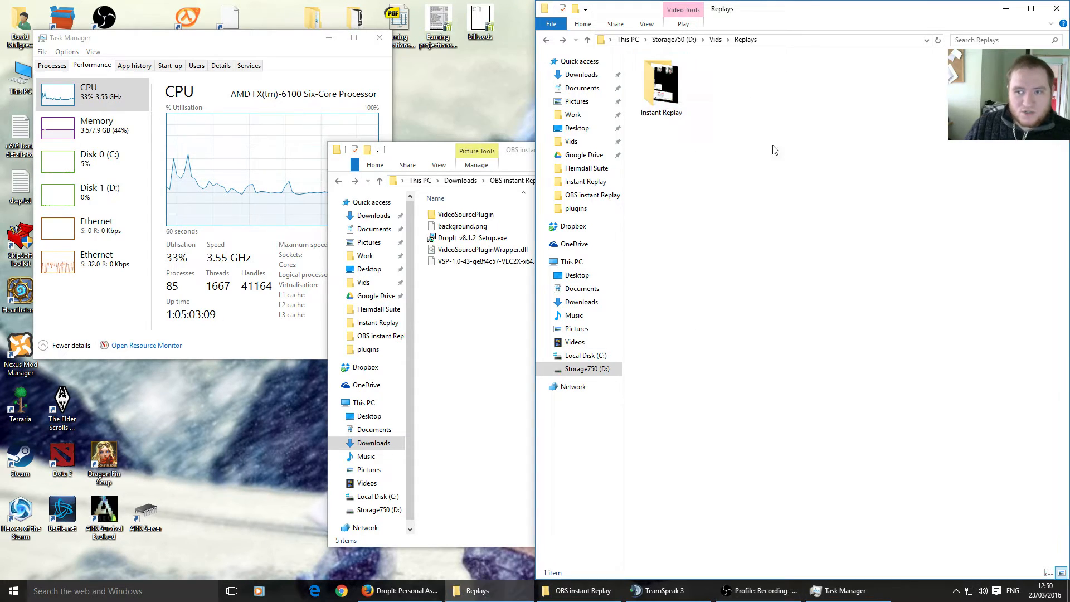
drag(782, 174, 729, 117)
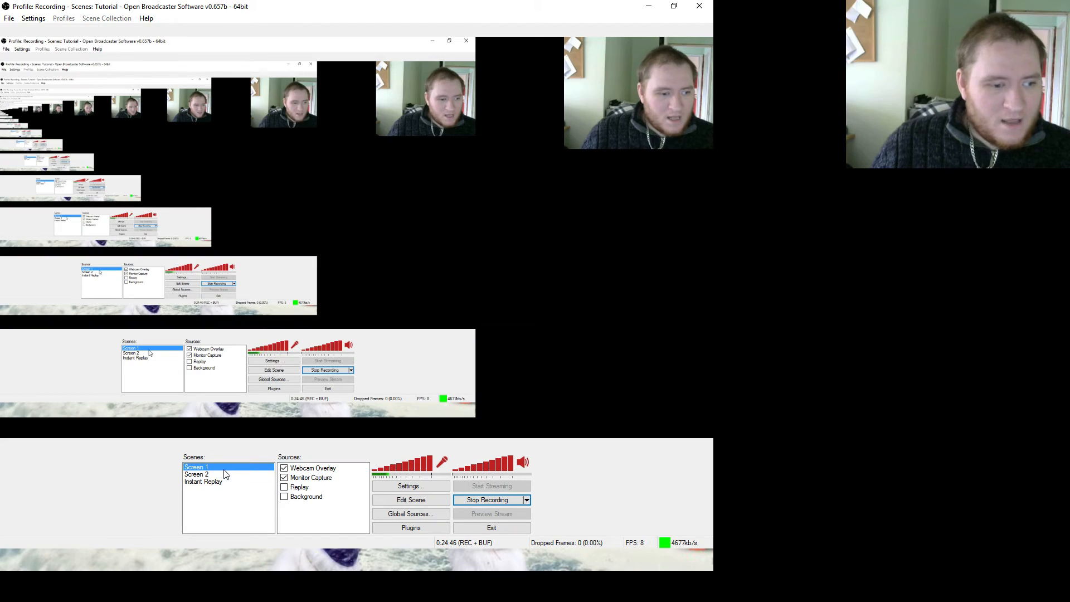
Review the available audio modules in the Replay source's settings and cancel the settings without changes.
right_click(308, 488)
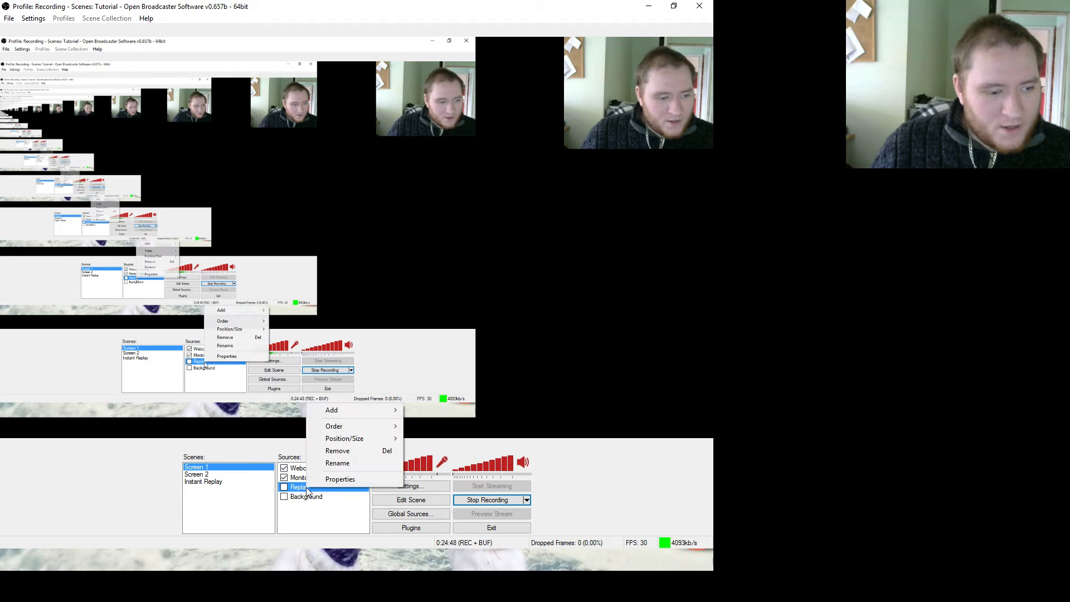
click(336, 481)
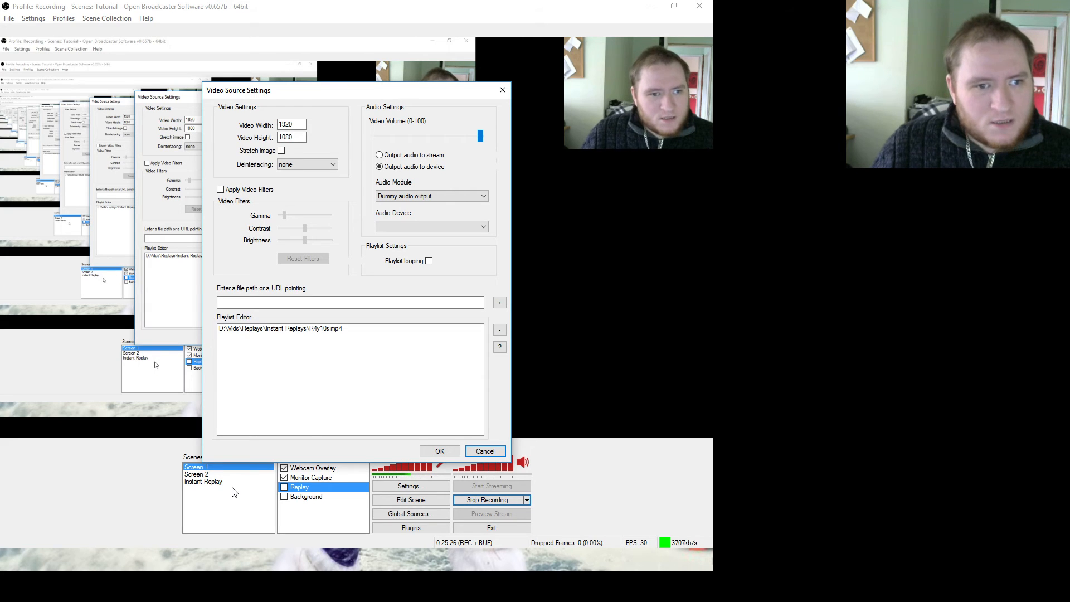
click(454, 198)
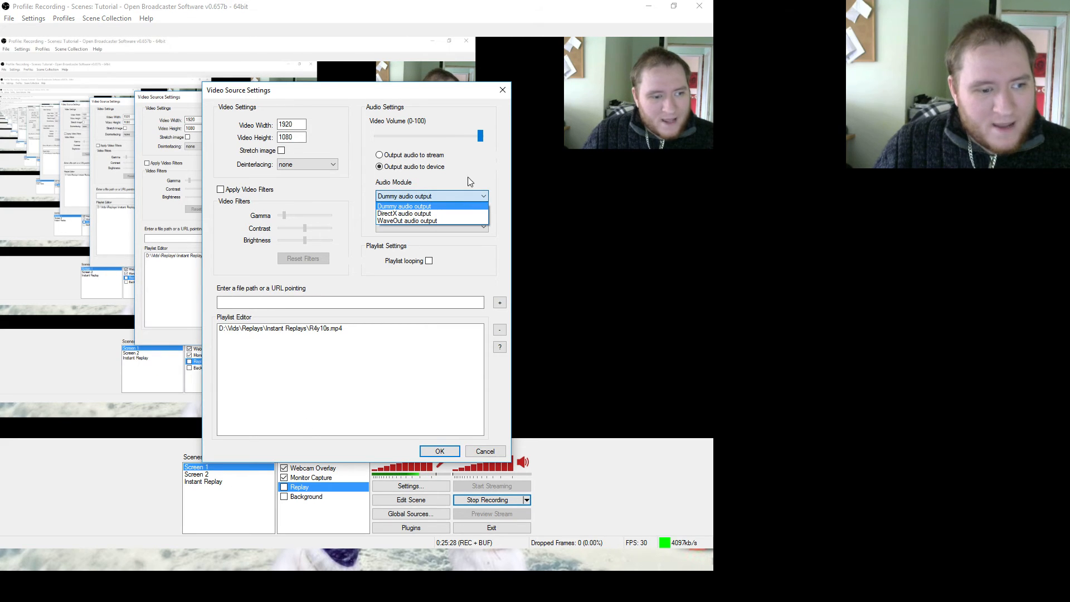
click(470, 181)
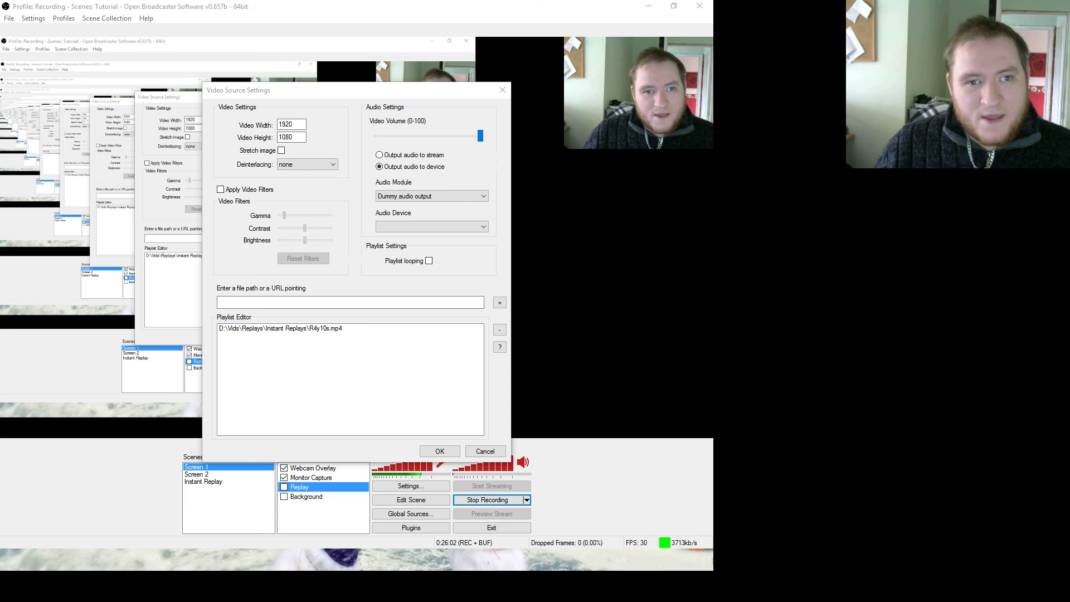
click(201, 473)
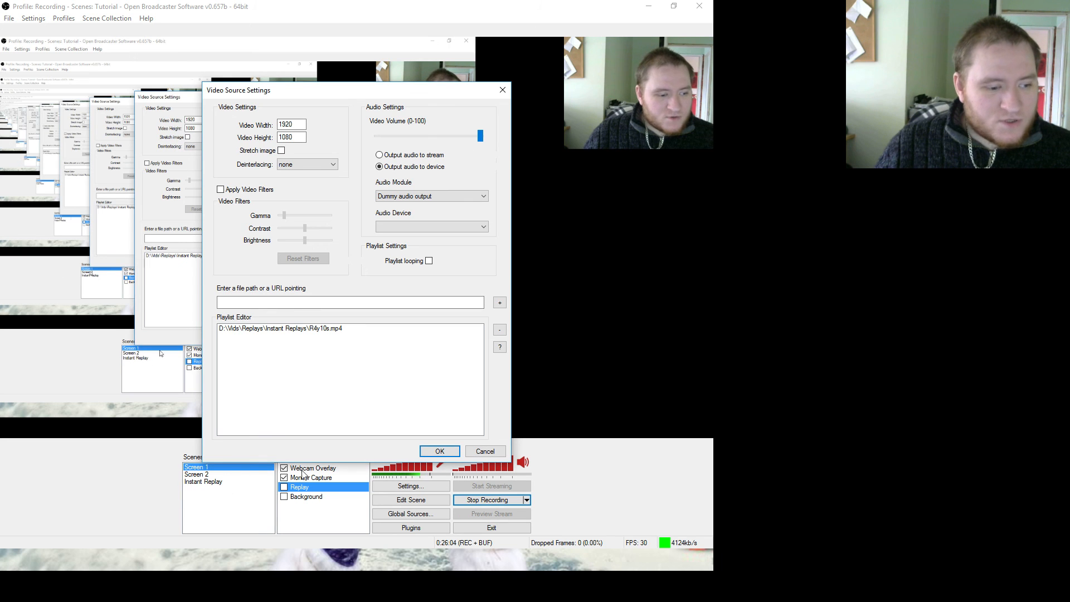
click(490, 451)
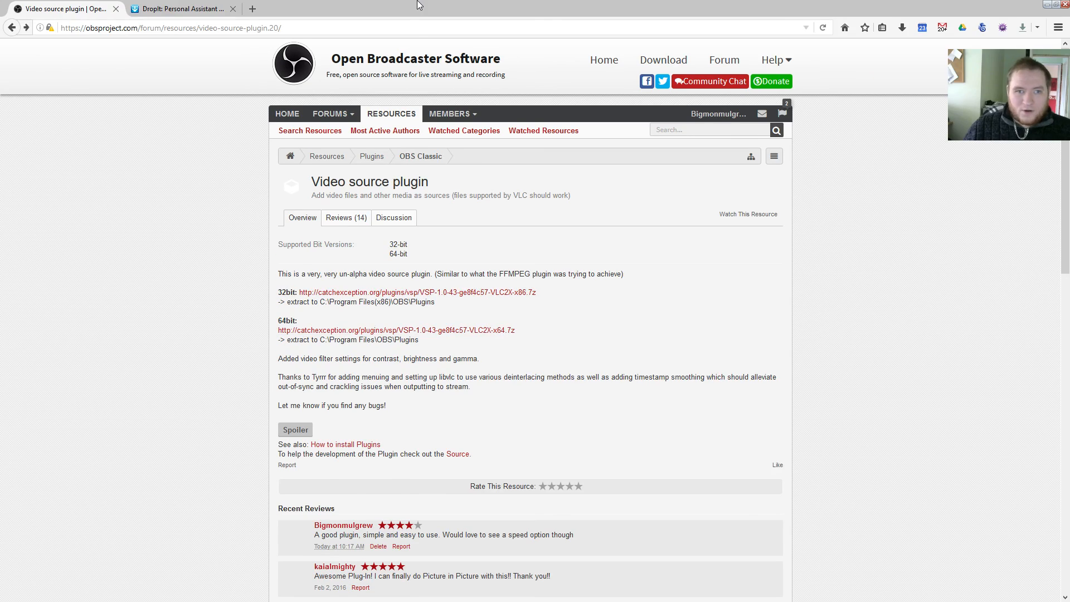
Show the Video source plugin page full screen in the web browser.
key(F11)
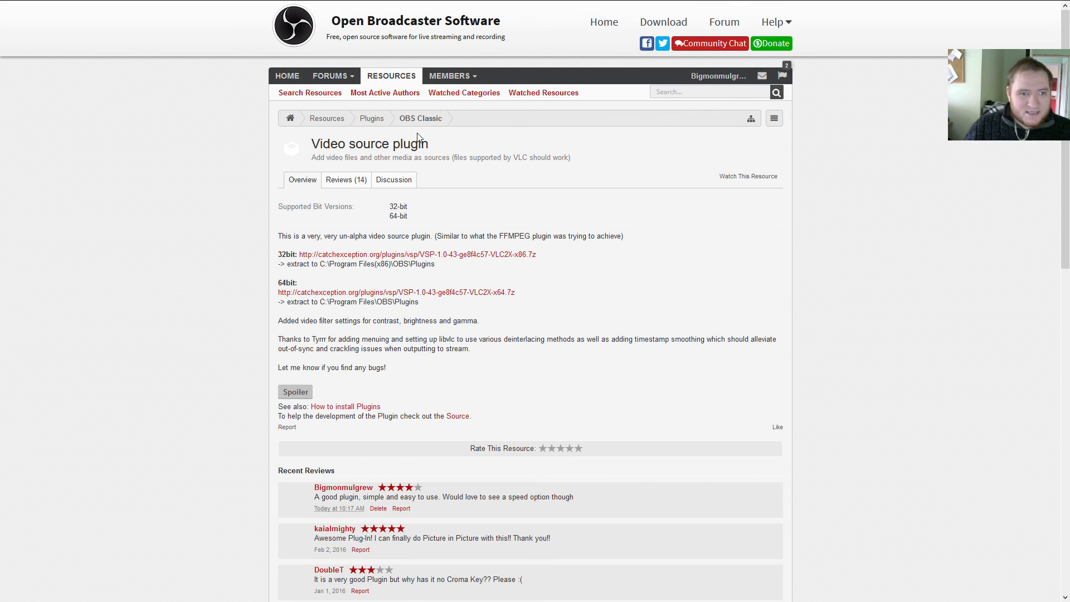